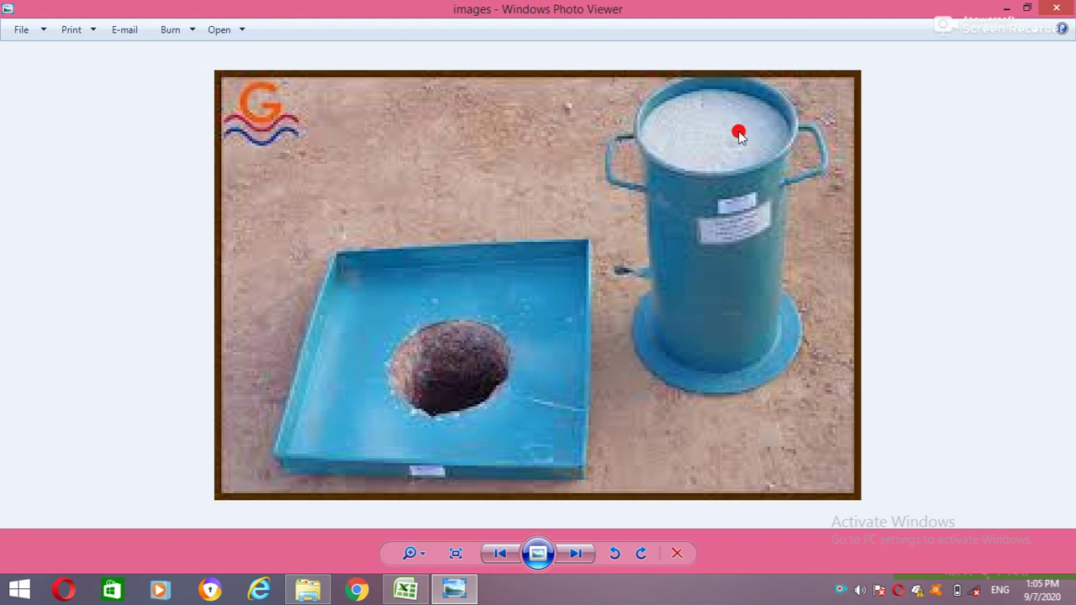
Browse forward past the density formulas to the site photo 20180502_134529 and examine the weighing scale up close
click(576, 557)
click(577, 558)
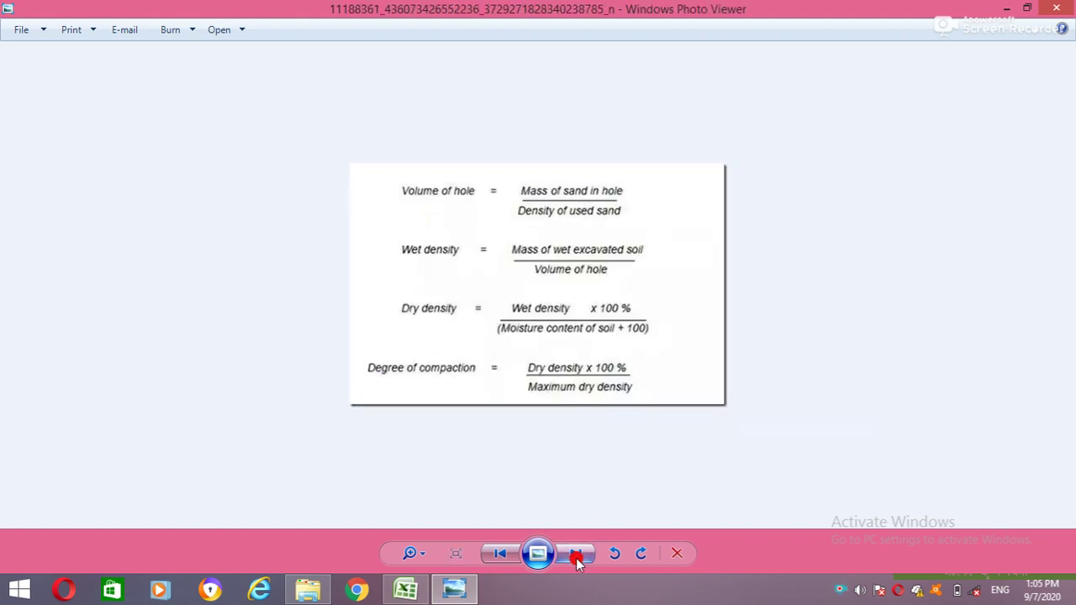
click(576, 558)
click(576, 559)
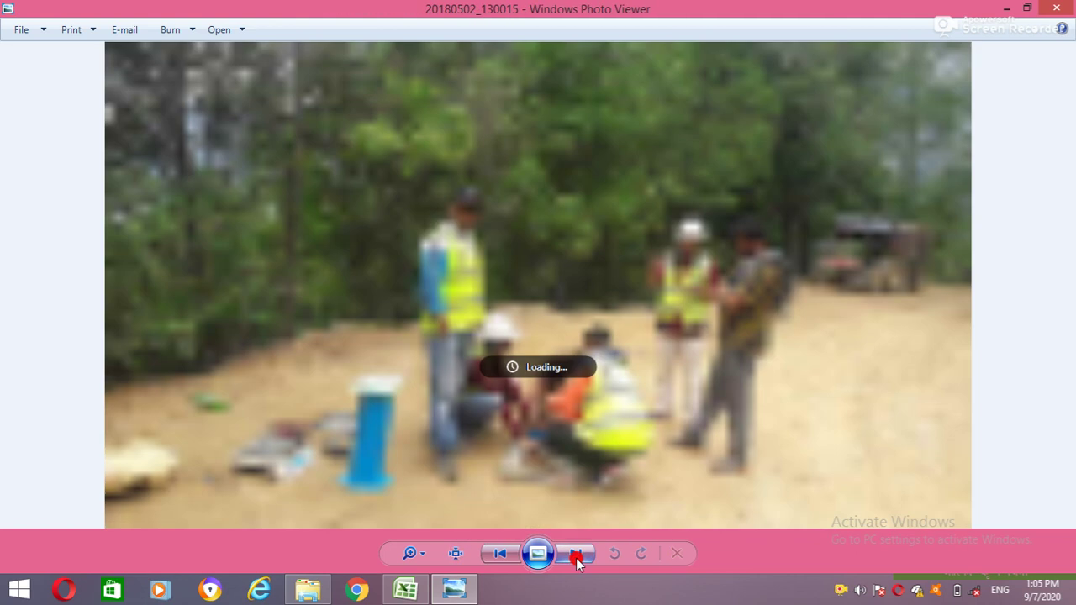
click(577, 558)
click(576, 558)
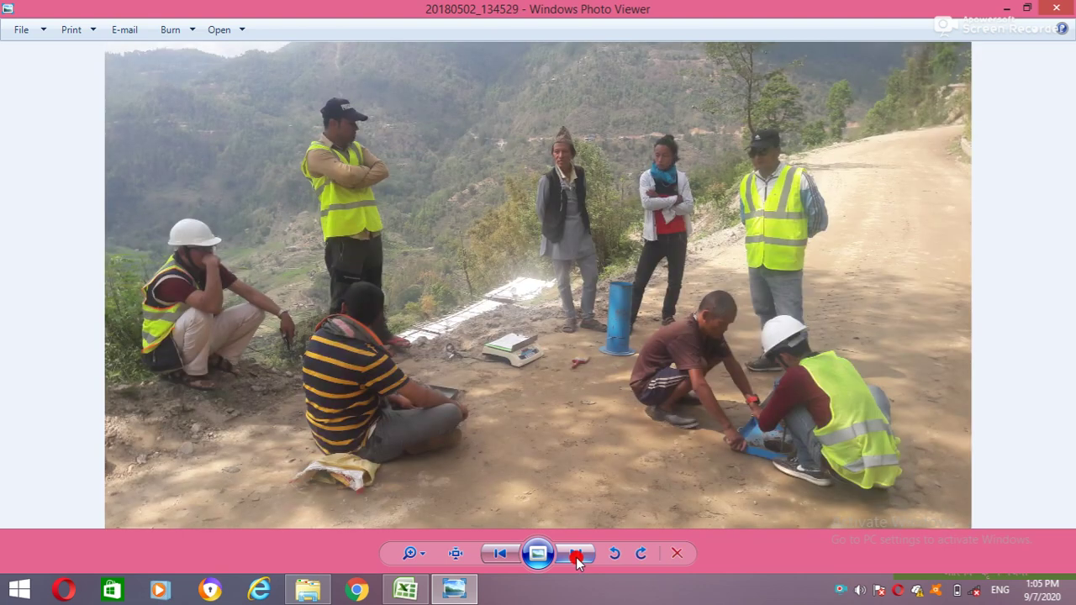
scroll(504, 369, up, 4)
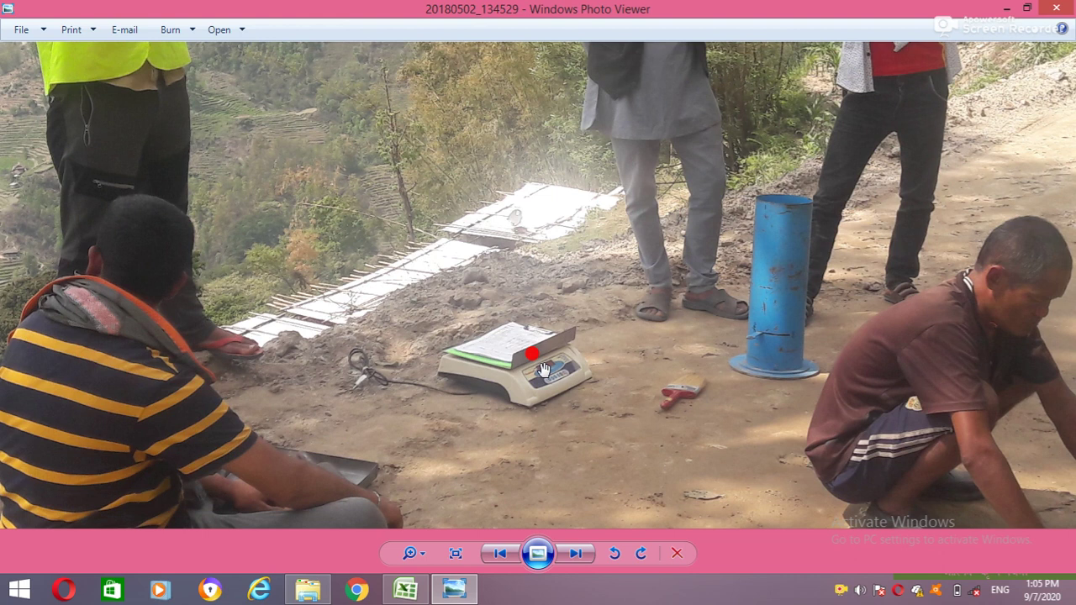
Return to the picture of the sand cylinder and tray with the hole, and examine it enlarged
click(502, 555)
click(502, 554)
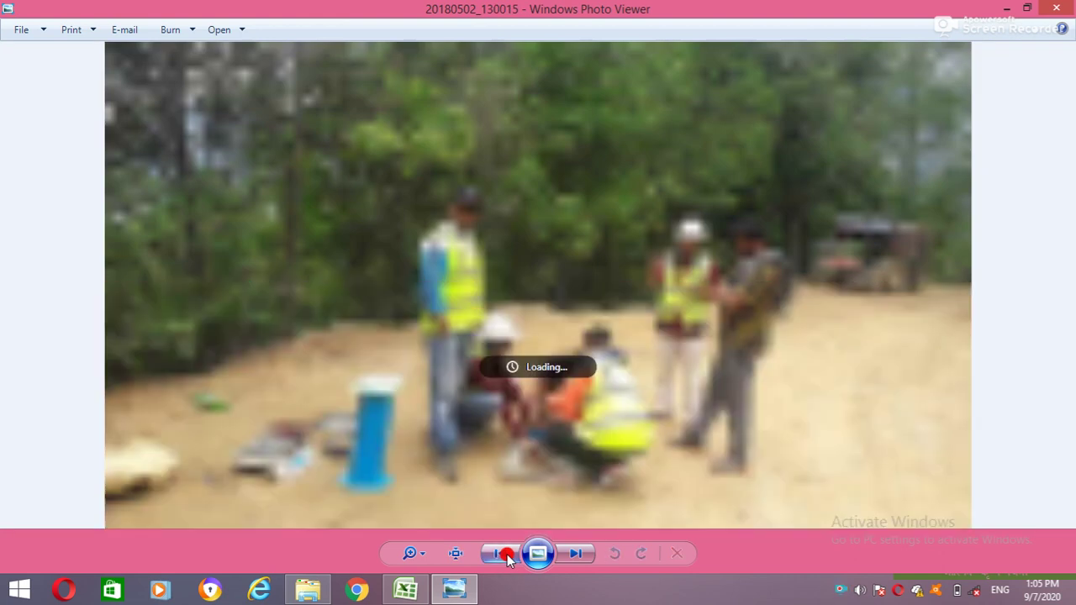
click(507, 555)
click(507, 555)
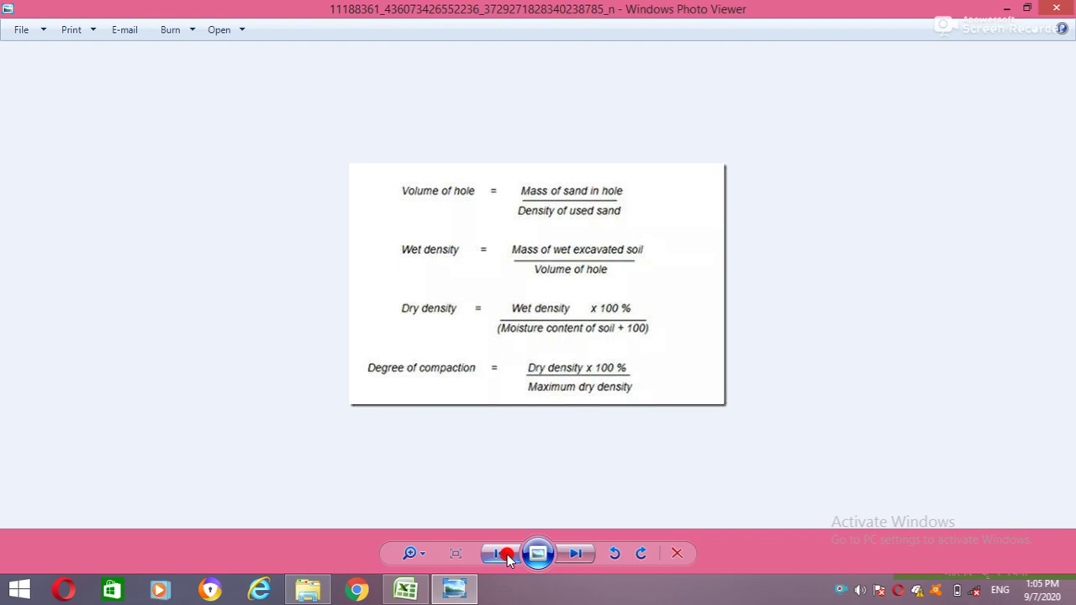
click(507, 553)
click(507, 554)
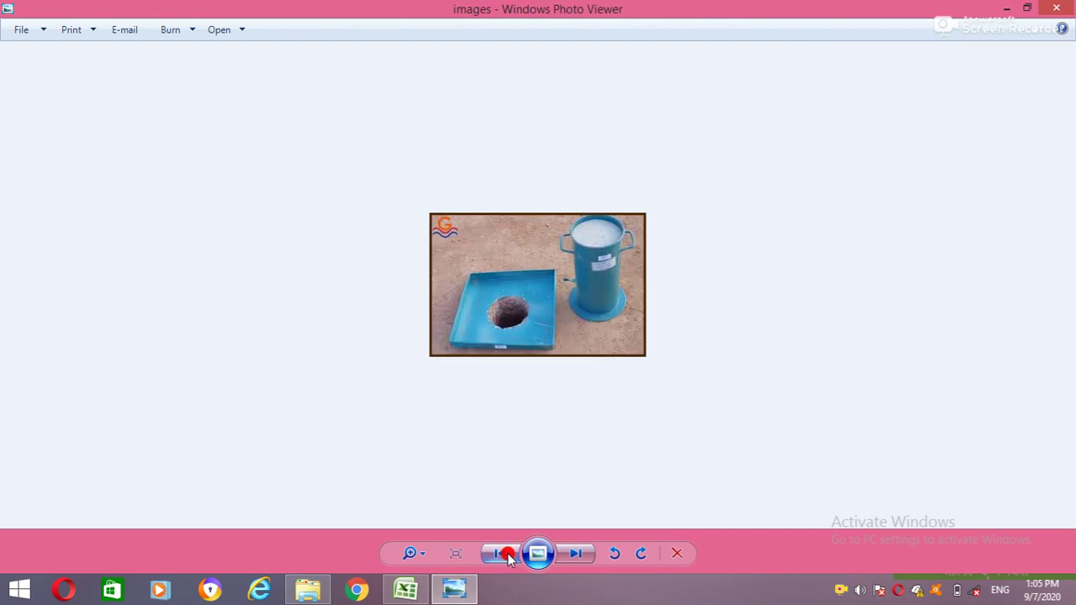
scroll(505, 329, up, 5)
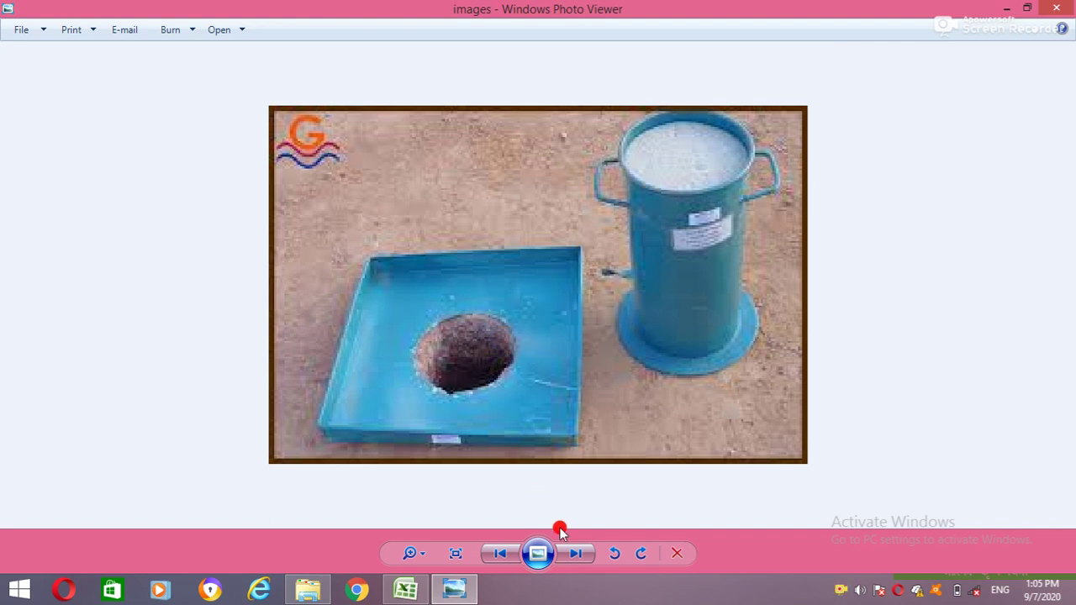
Review the density and compaction formulas again, followed by the site photos up to 20180502_134529
click(580, 555)
click(580, 554)
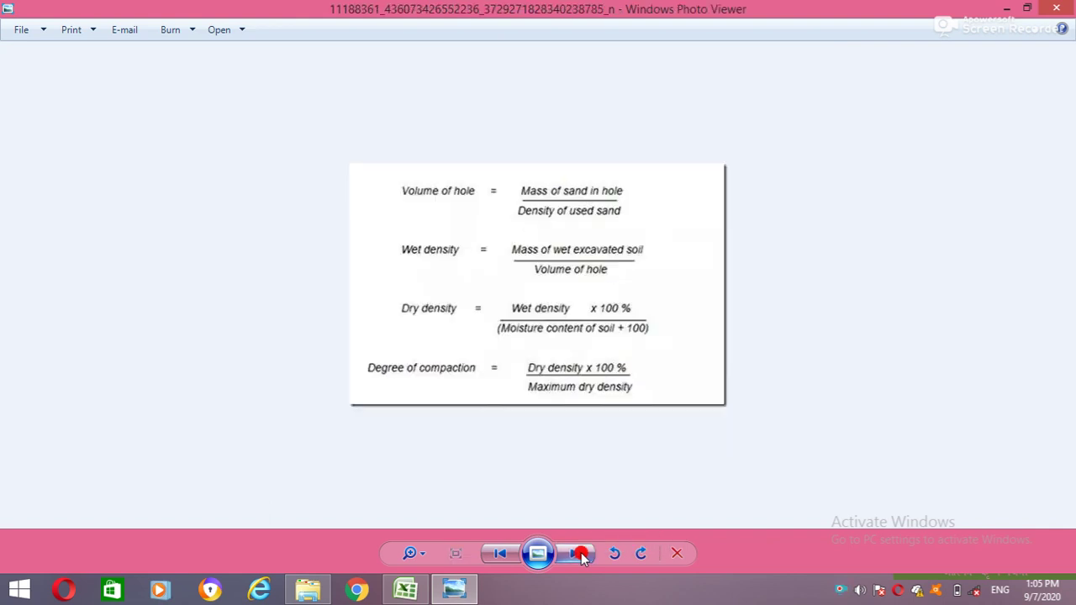
click(580, 555)
click(579, 555)
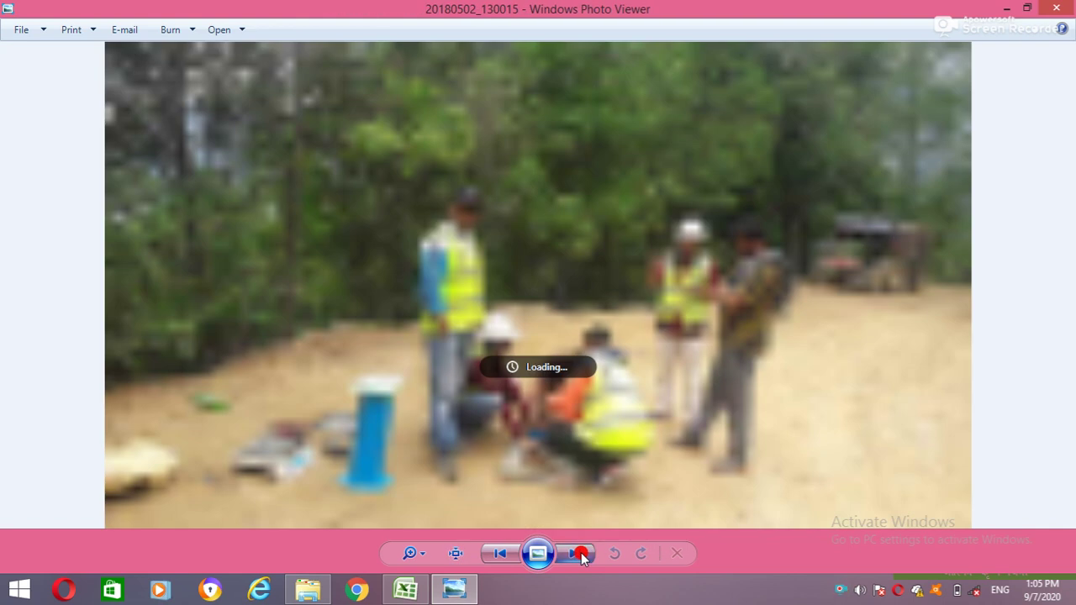
click(580, 554)
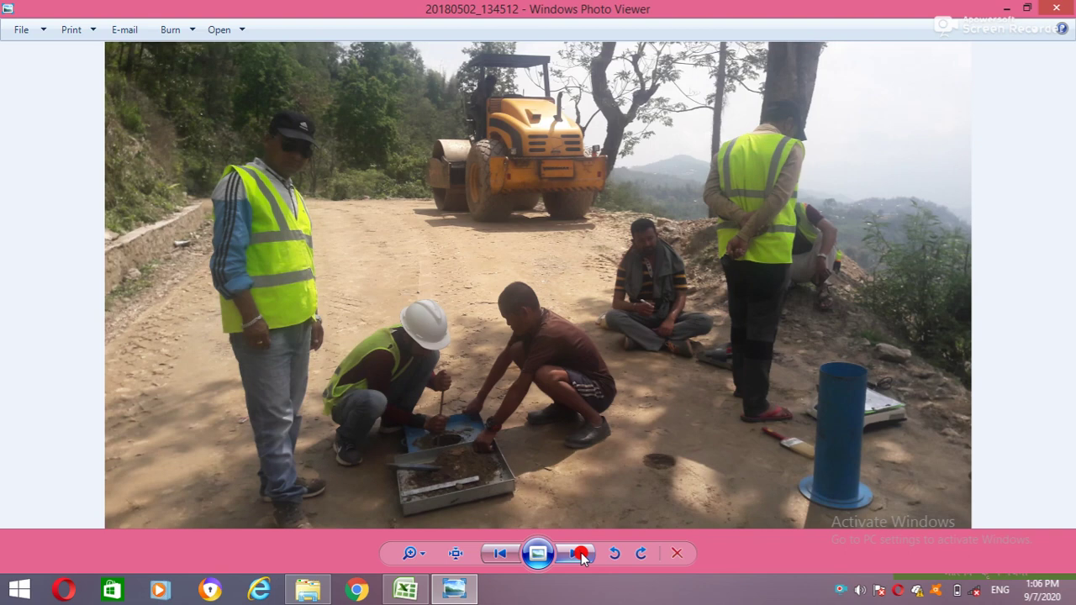
click(581, 555)
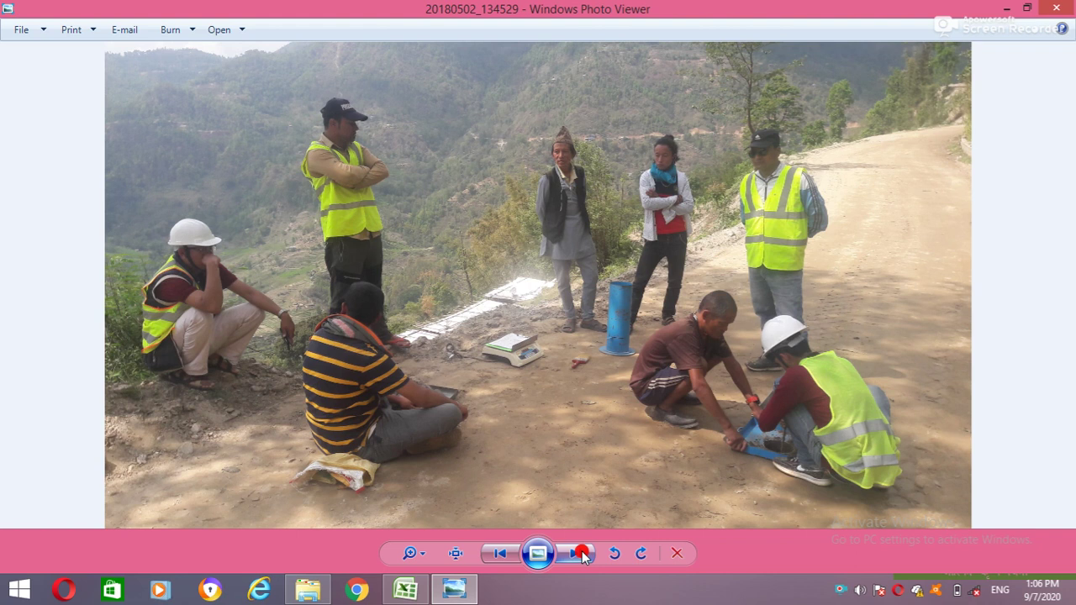
Switch to the FDT Test Sub base workbook in Excel and examine the heading rows from the authority name to the test method
click(411, 595)
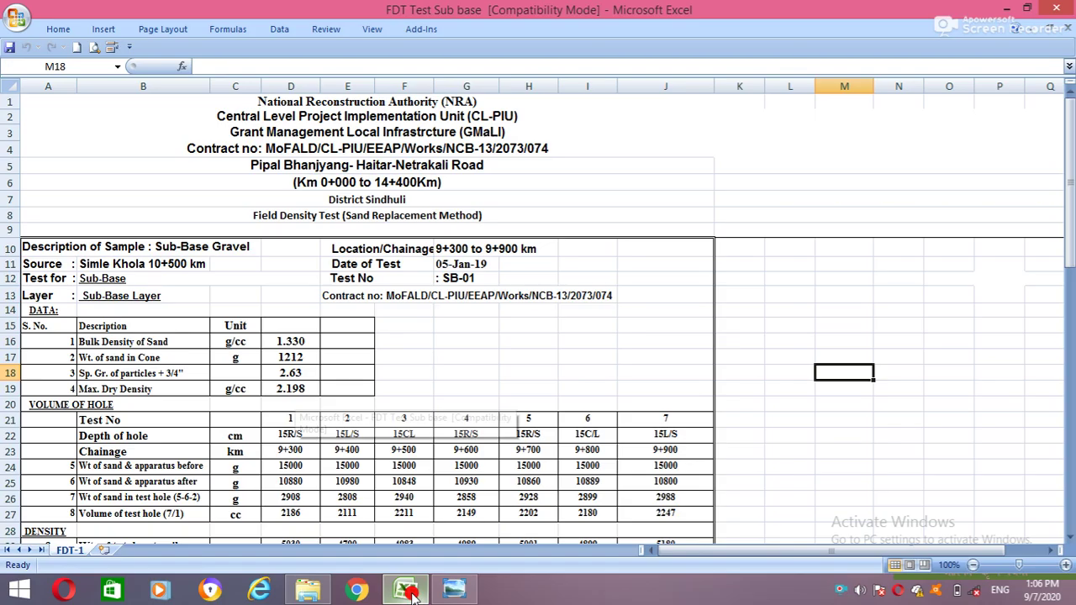
click(449, 358)
click(311, 101)
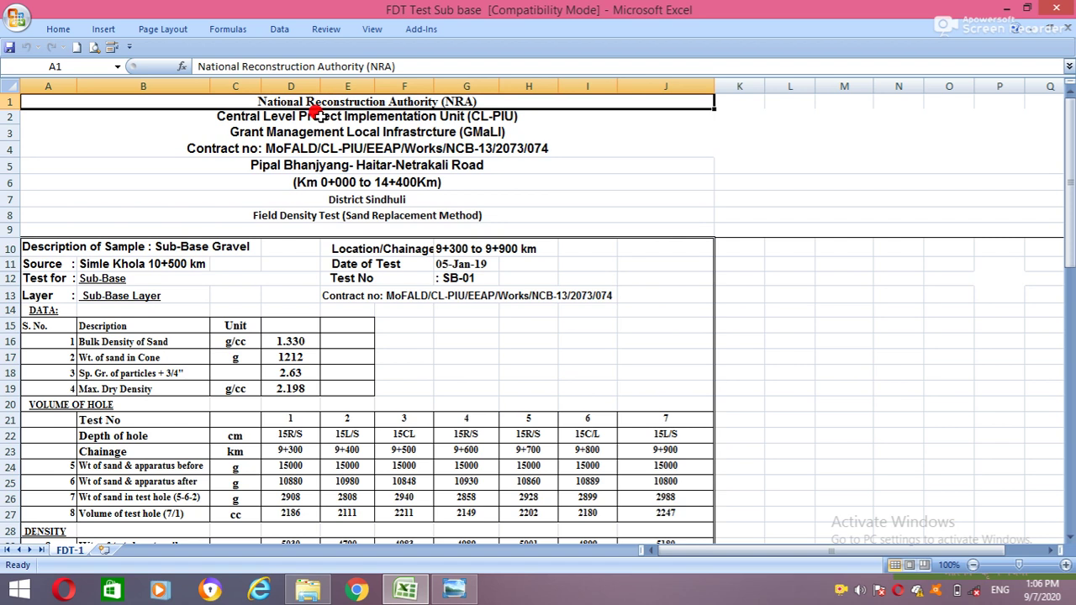
click(318, 115)
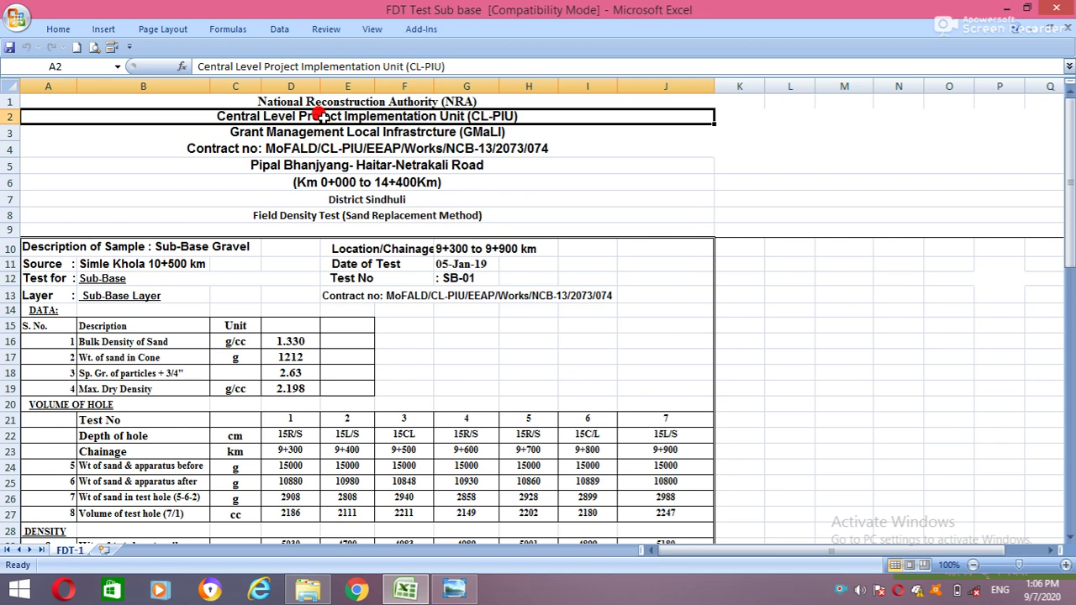
click(308, 100)
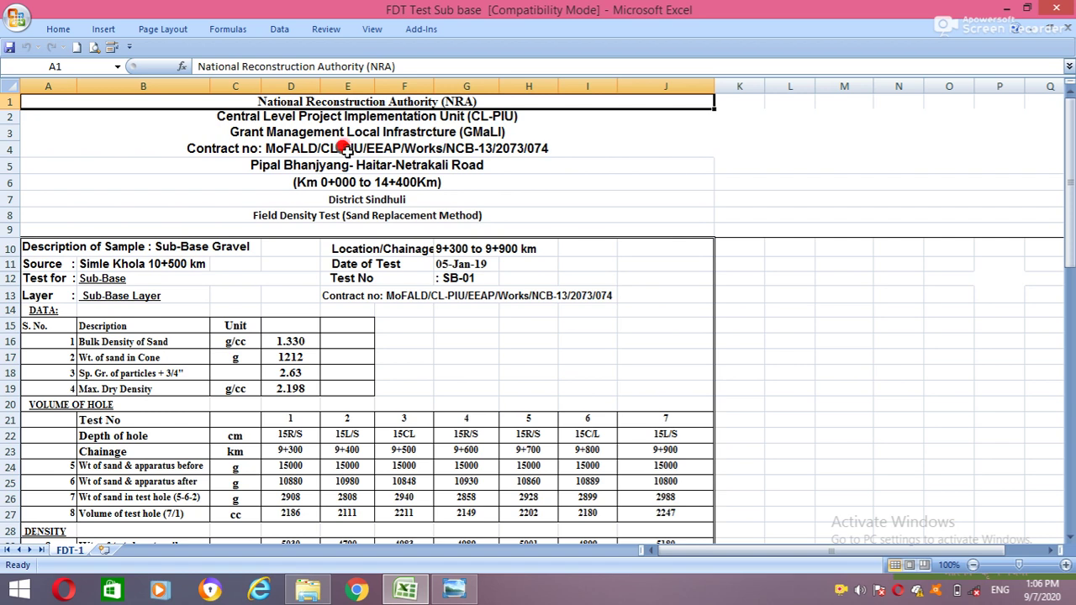
click(345, 150)
click(351, 197)
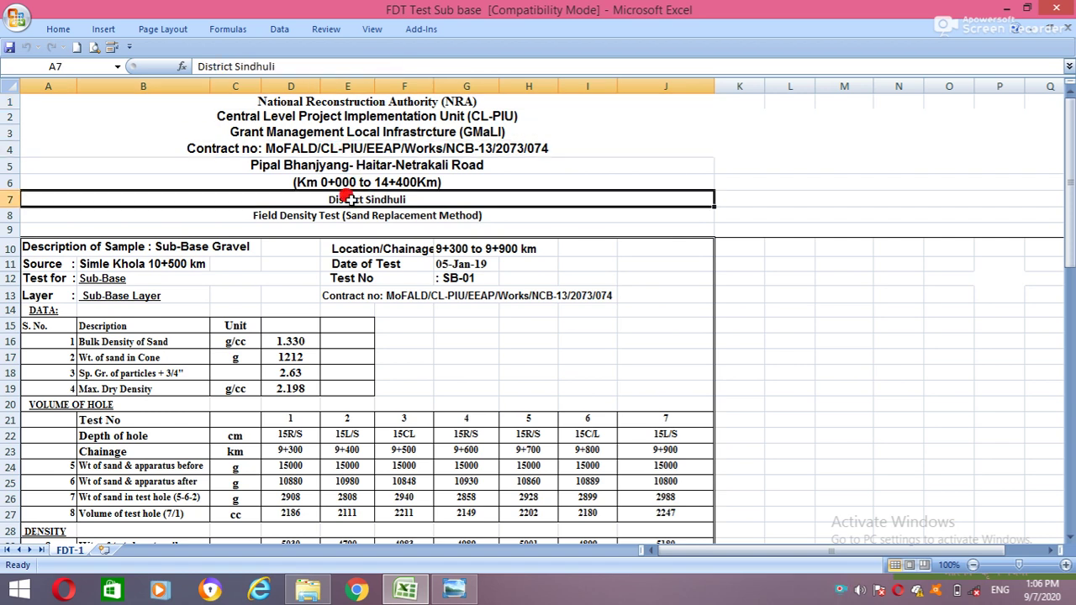
click(306, 216)
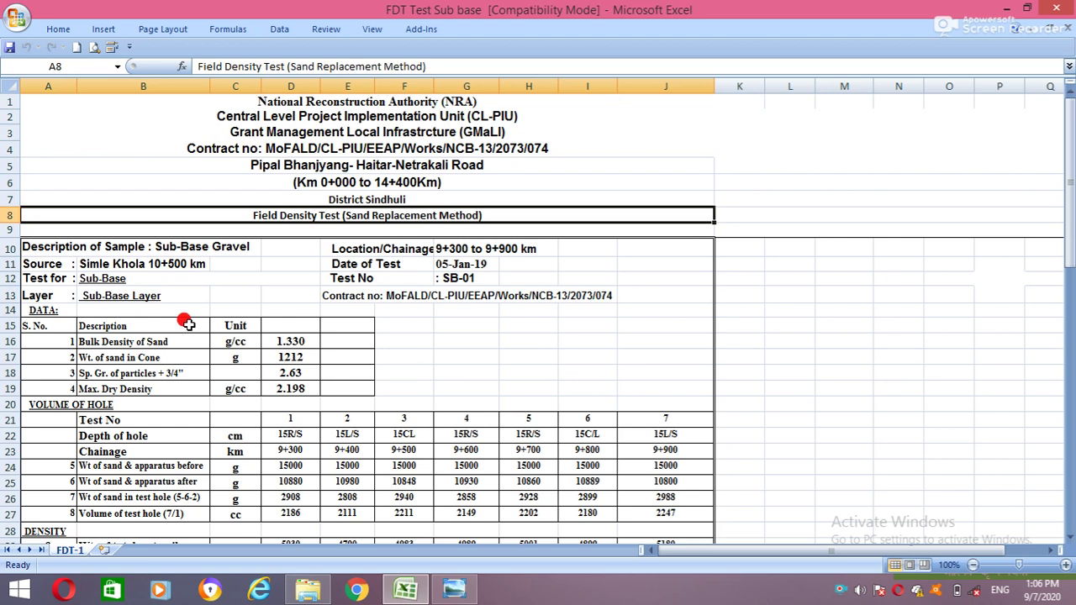
click(219, 293)
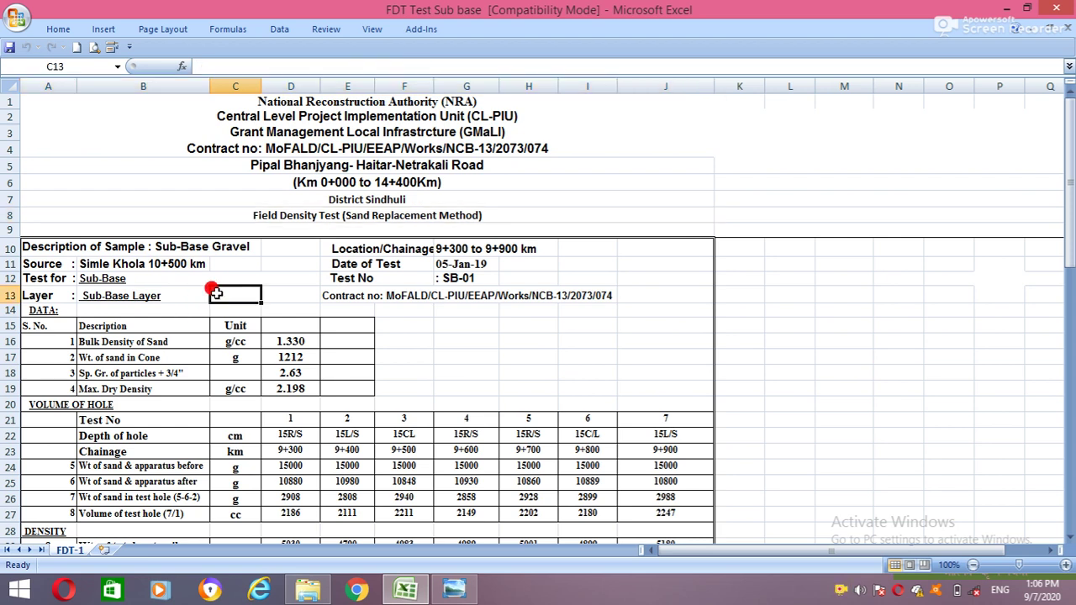
click(147, 244)
click(413, 359)
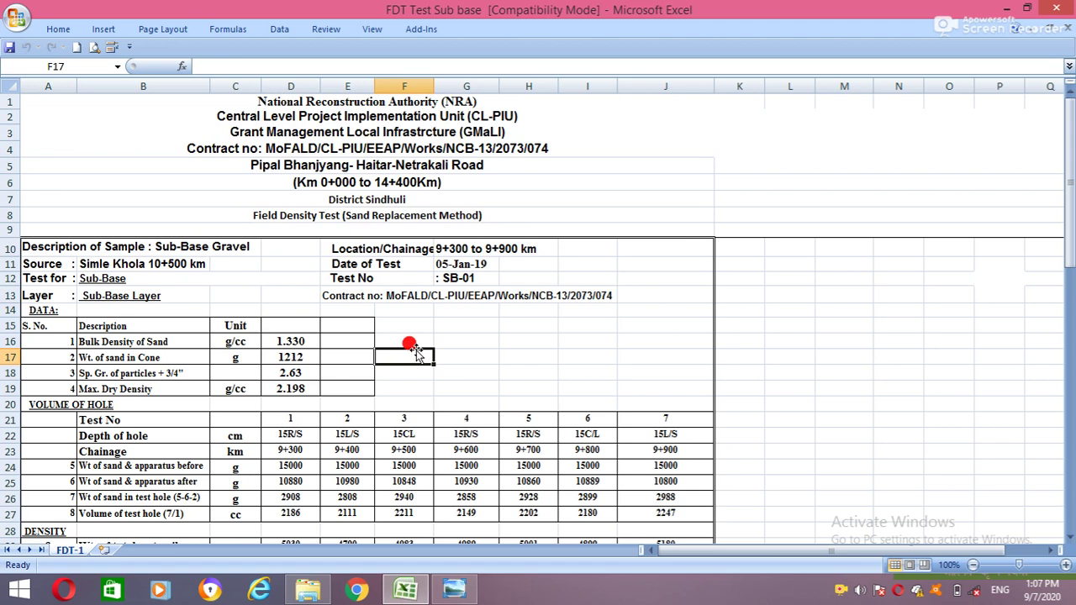
click(419, 337)
click(415, 325)
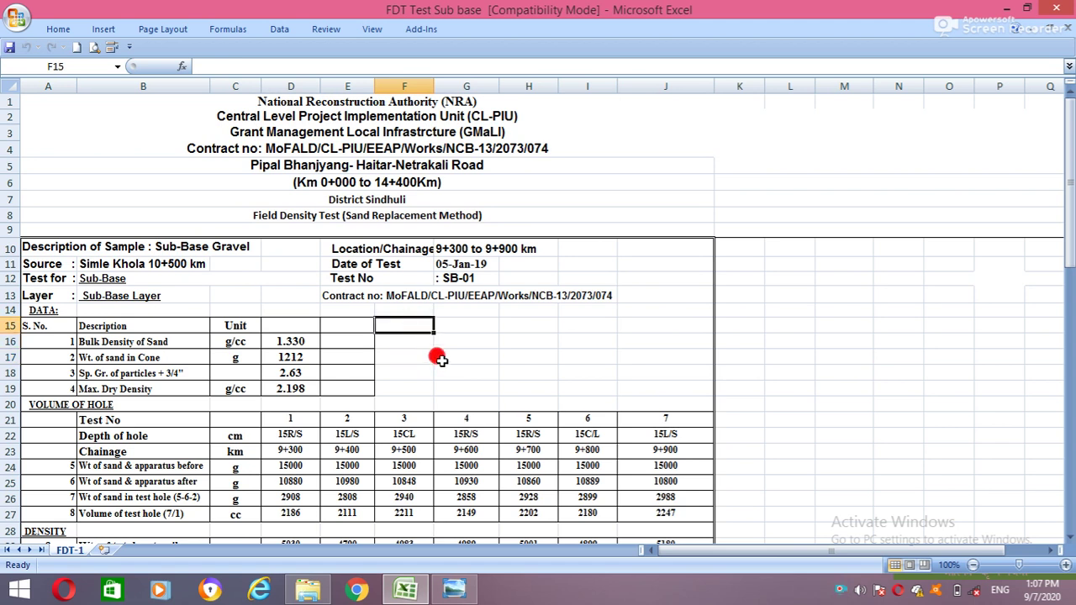
click(438, 355)
click(442, 337)
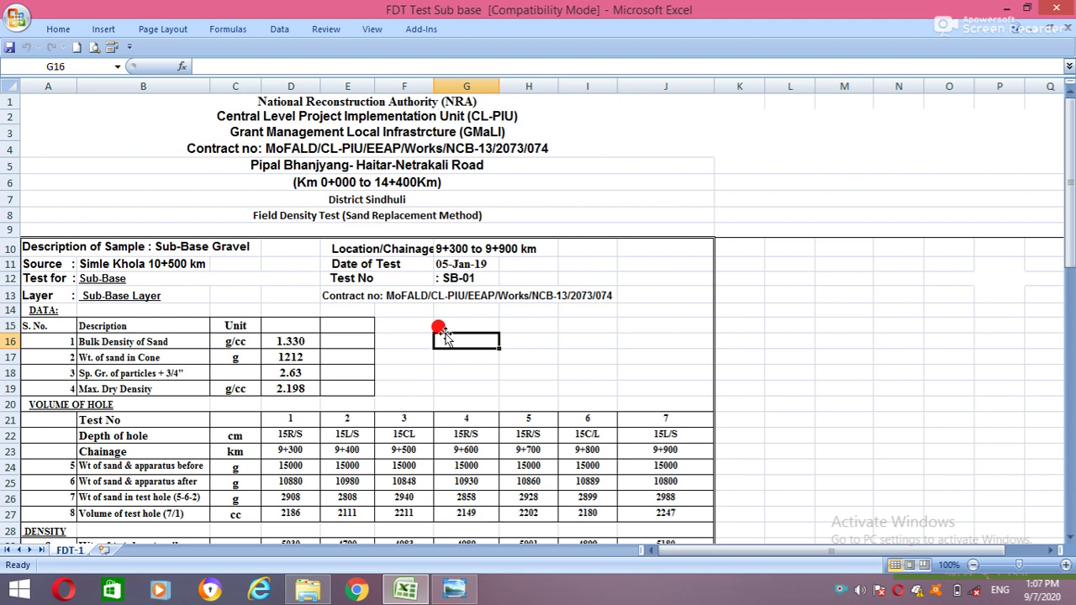
click(448, 320)
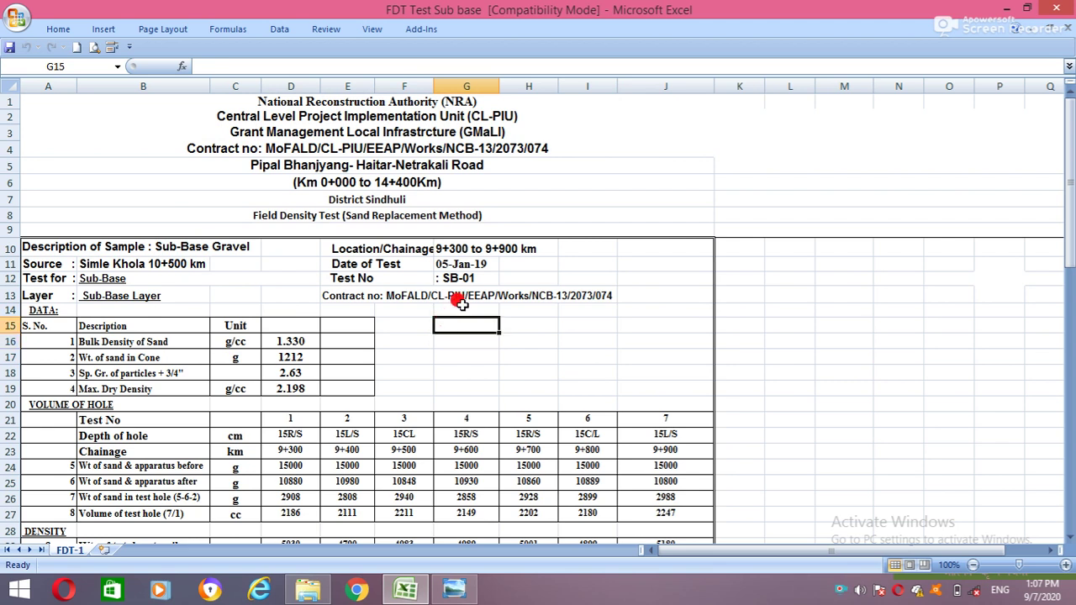
click(427, 351)
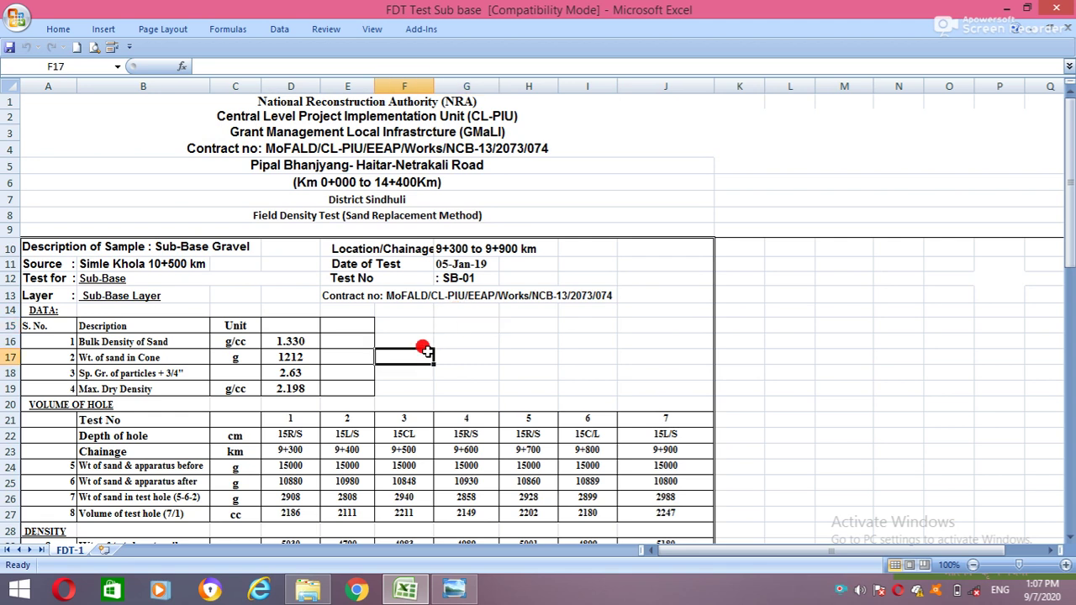
click(439, 340)
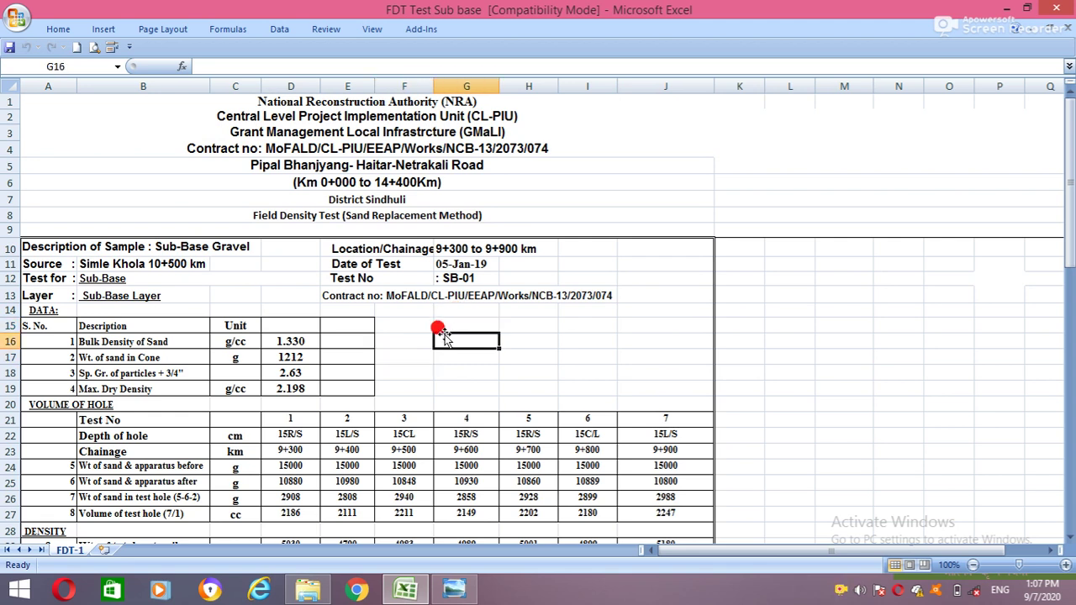
click(451, 325)
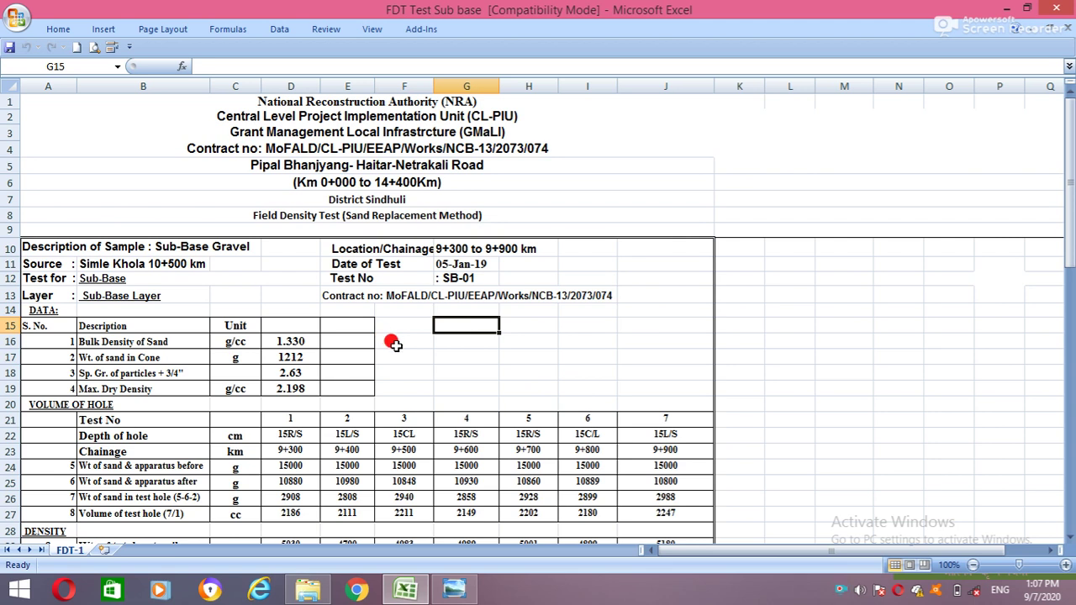
Examine the sample description in row 10 and the material source entry in row 11
click(29, 264)
click(28, 246)
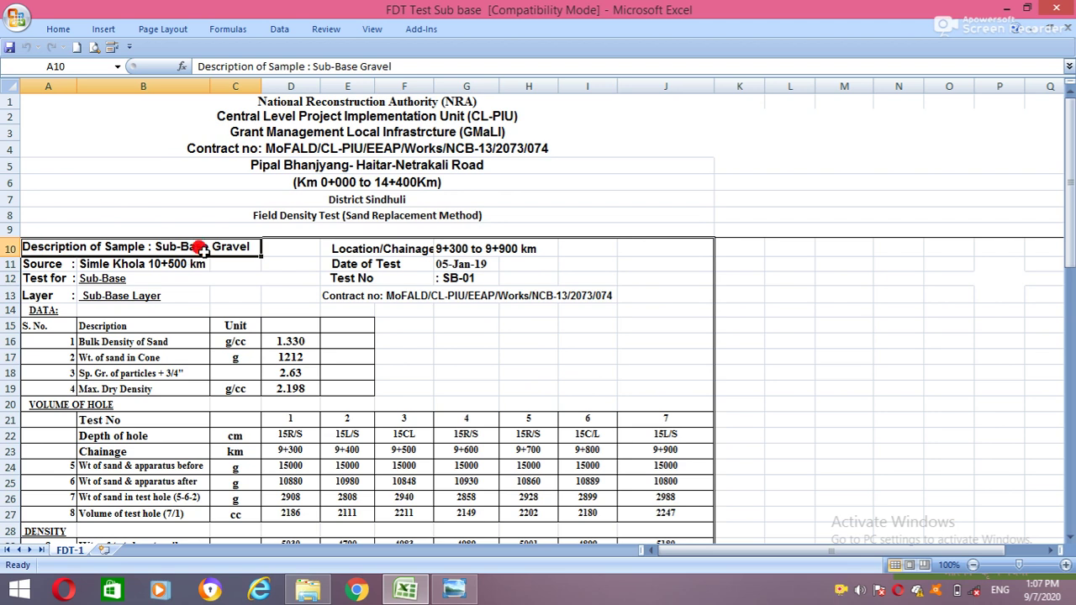
click(32, 263)
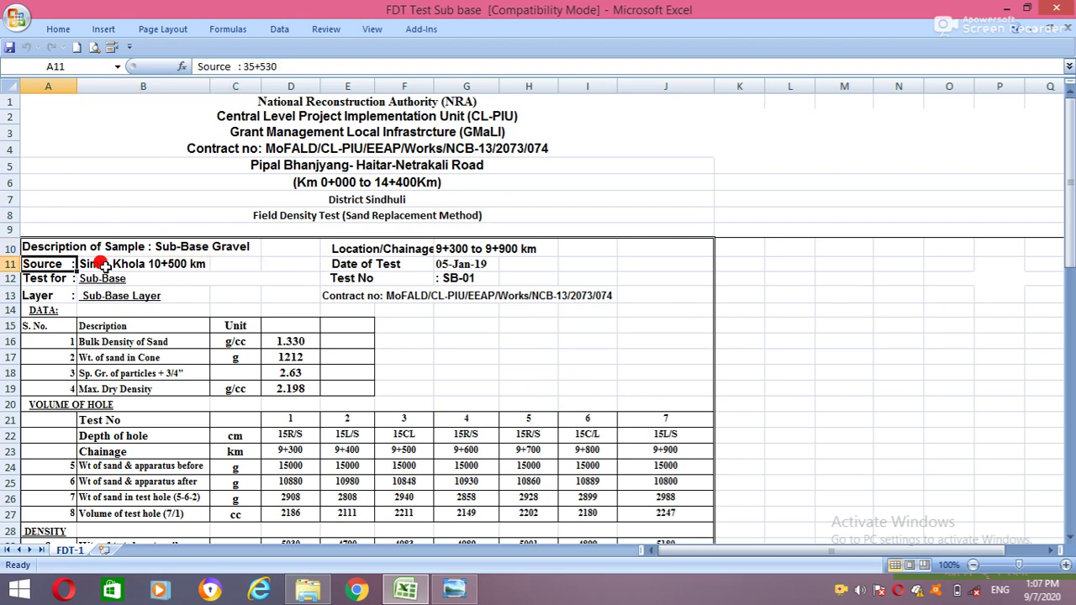
click(102, 266)
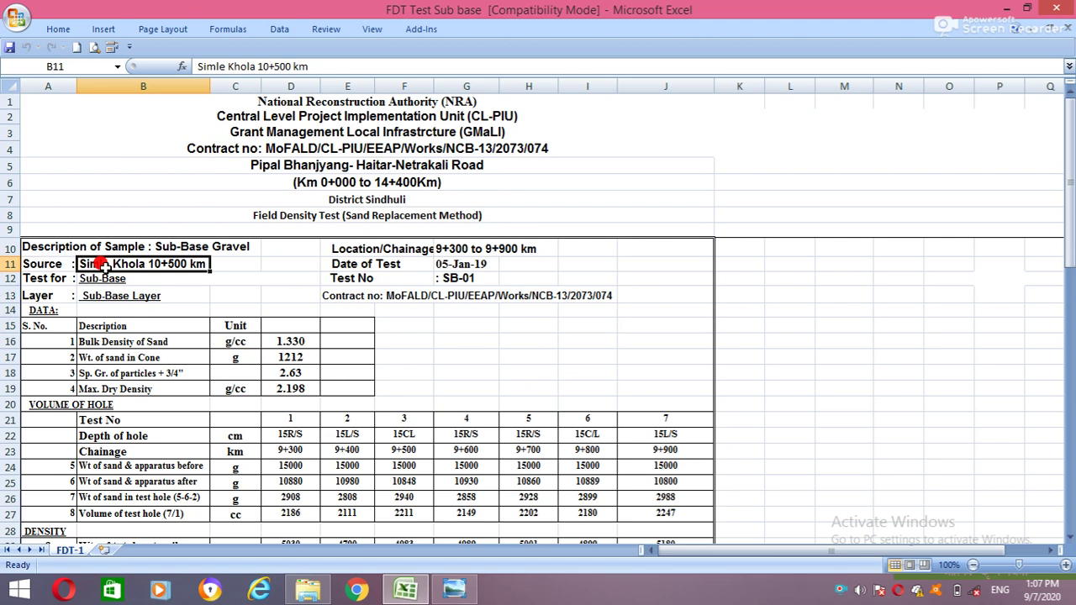
key(Down)
key(Down)
key(Right)
click(84, 265)
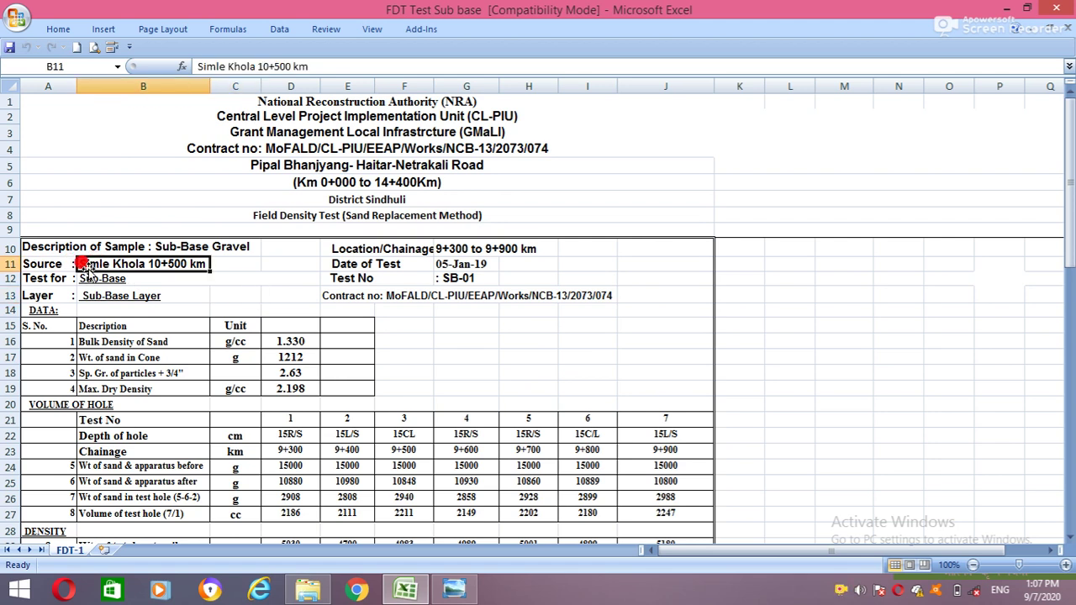
click(34, 264)
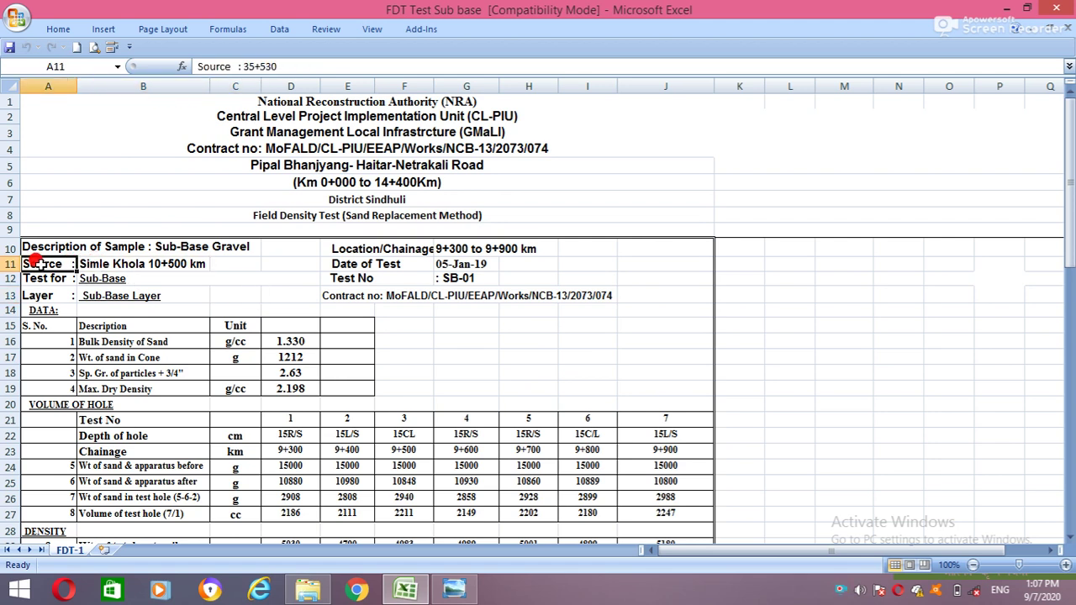
click(88, 264)
Examine the Test for and Layer entries in rows 12 and 13
click(43, 282)
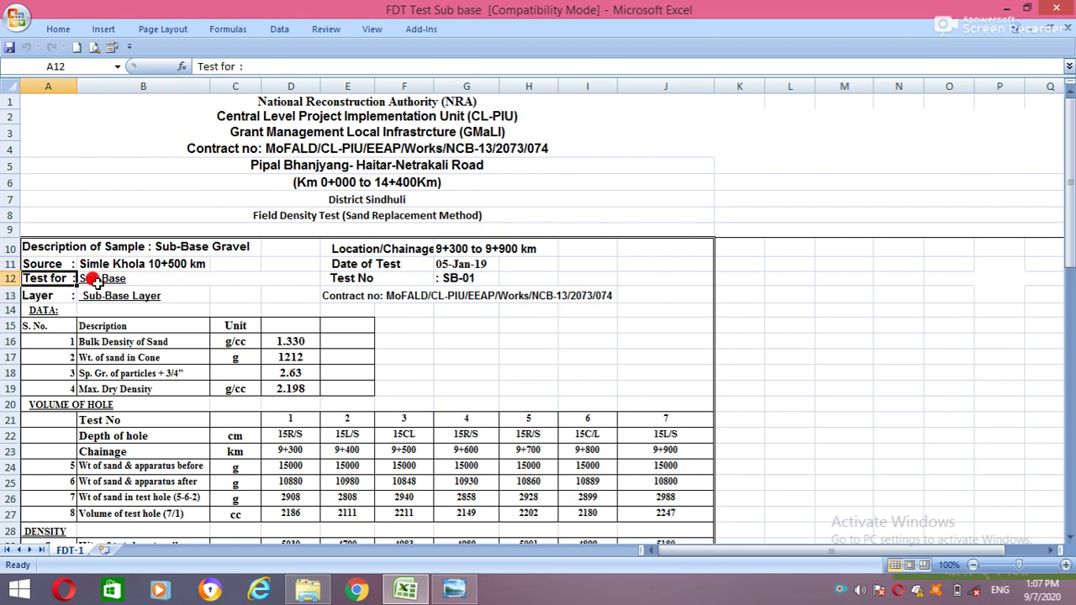
click(97, 279)
click(39, 296)
click(110, 293)
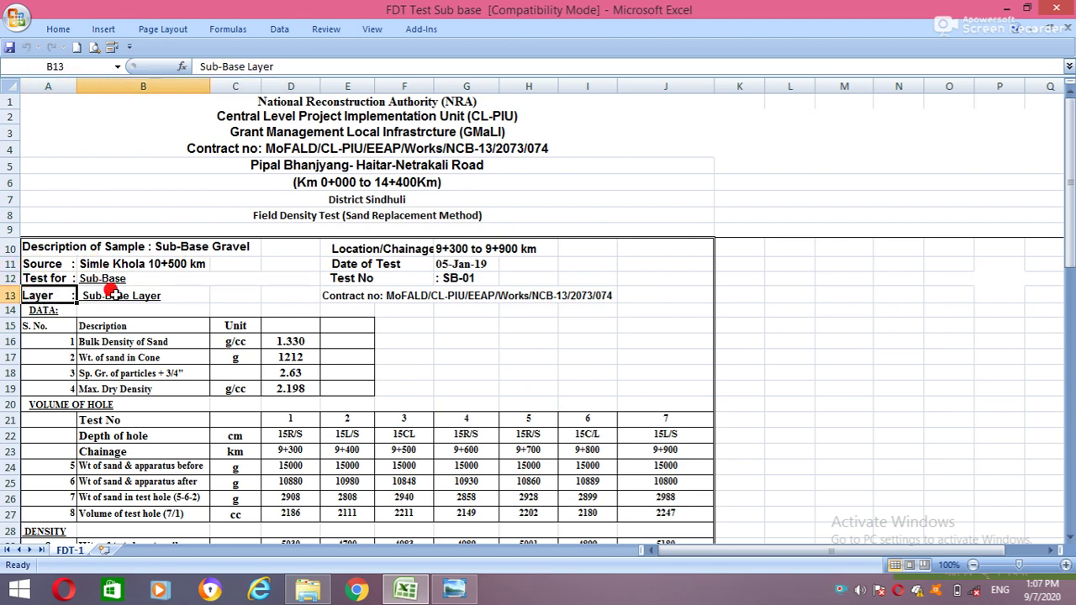
Examine the Location/Chainage label and its entry in row 10
click(334, 249)
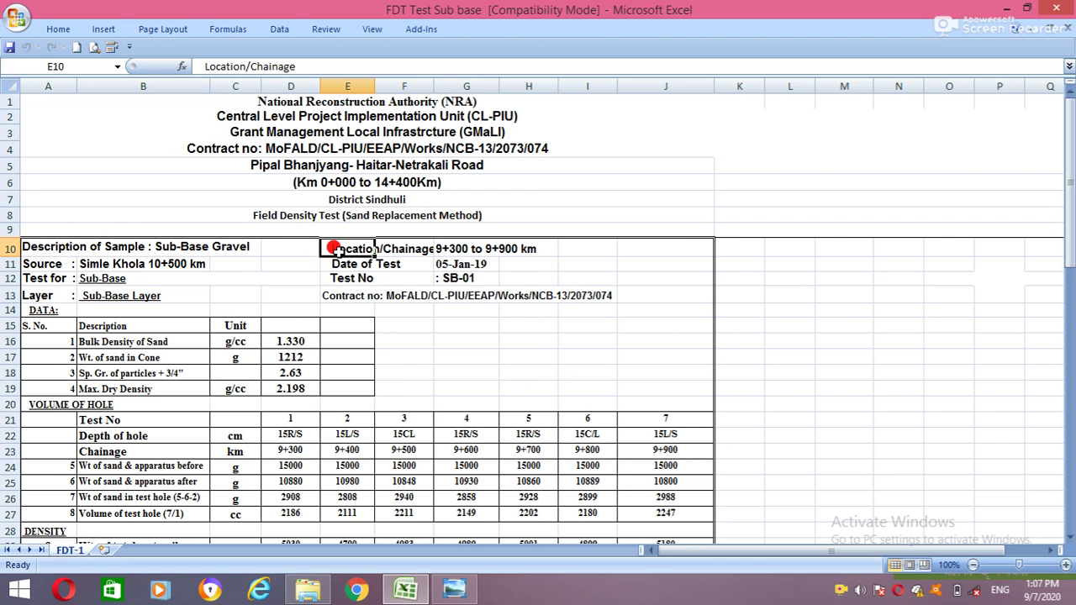
click(395, 244)
click(452, 248)
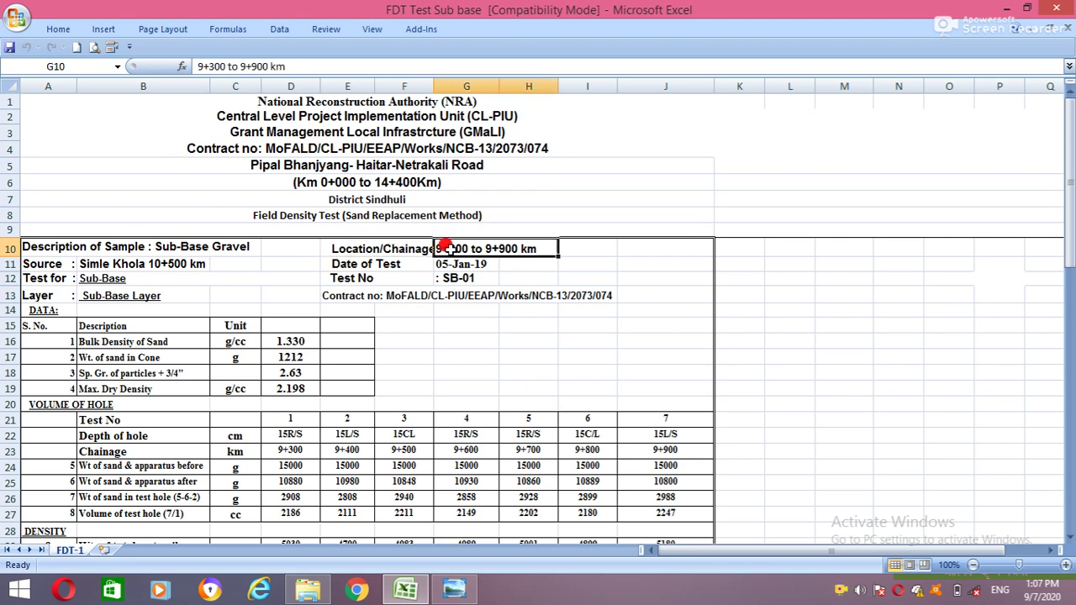
Examine the Location/Chainage label, the Date of Test and Test No entries, and the contract number in rows 10 to 13
click(338, 247)
click(335, 263)
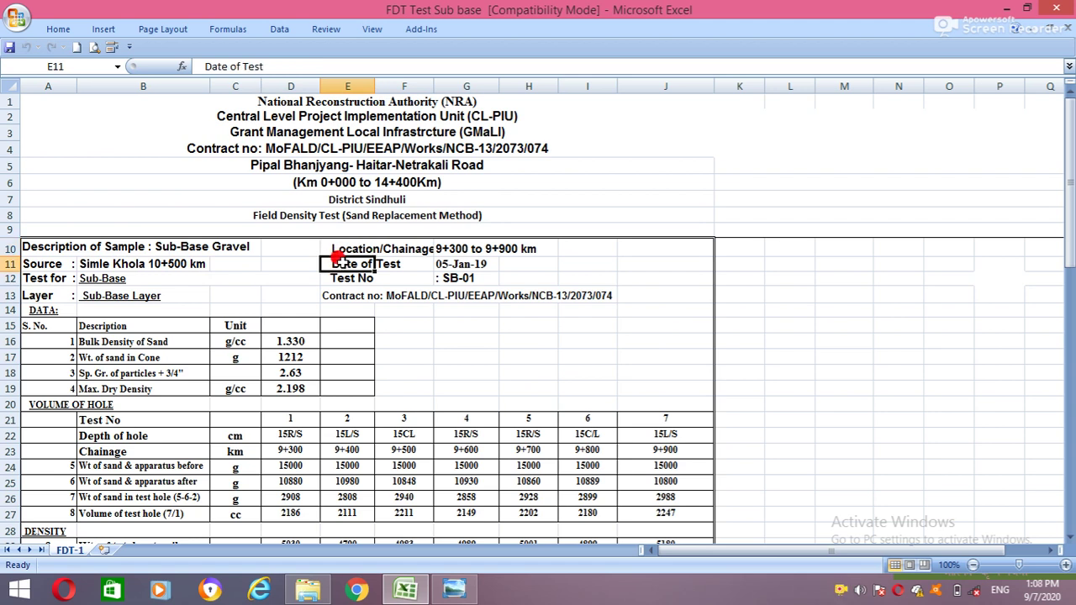
click(436, 264)
click(353, 277)
click(473, 280)
click(357, 296)
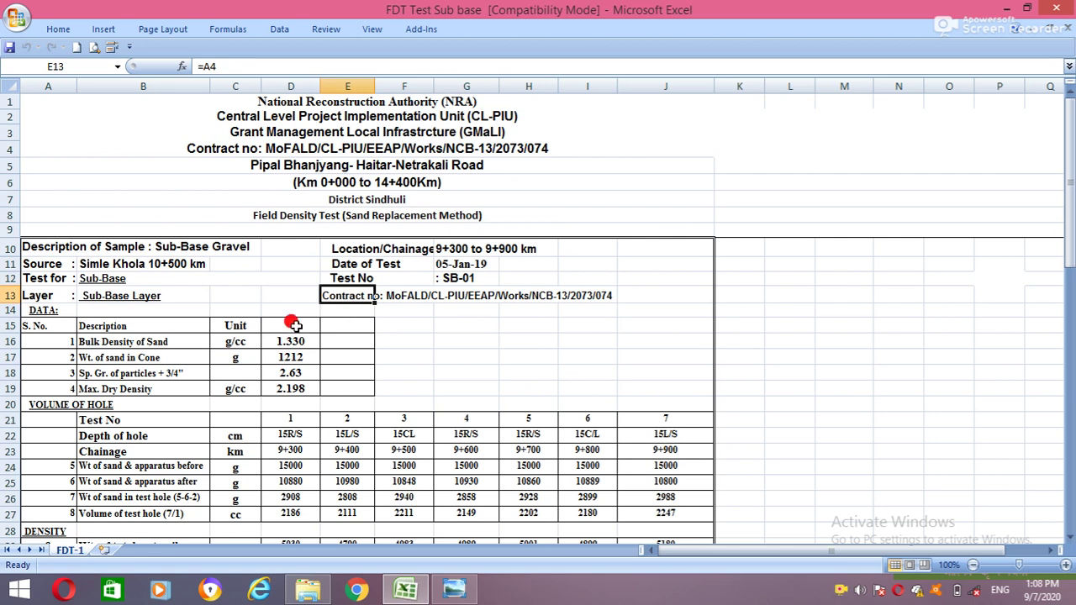
Examine the DATA heading, the S. No., Description and Unit column headings, and the Bulk Density of Sand label in row 16
scroll(291, 326, down, 1)
click(35, 262)
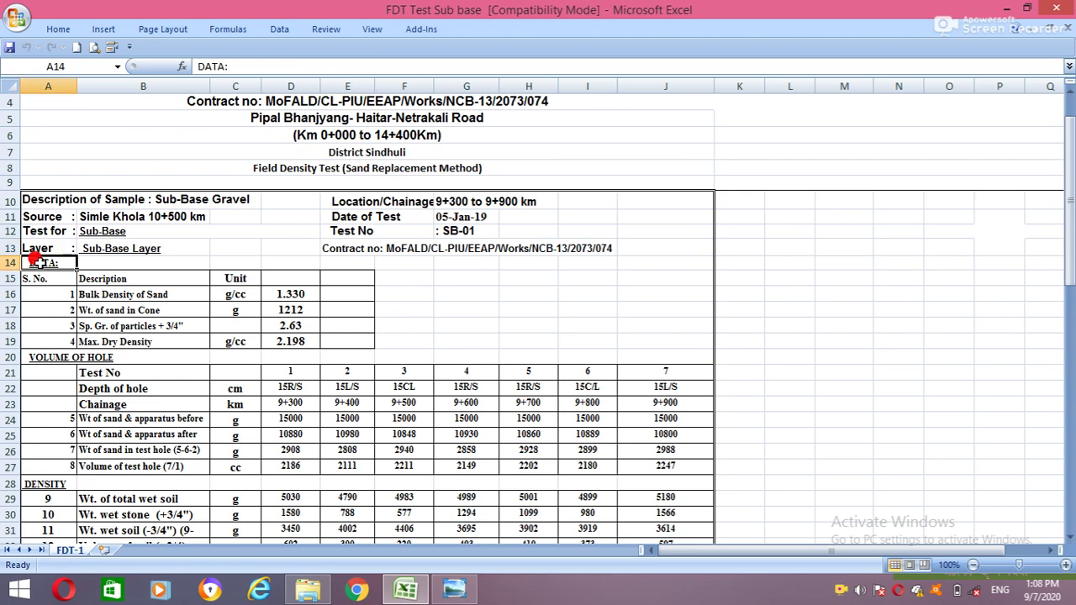
click(39, 279)
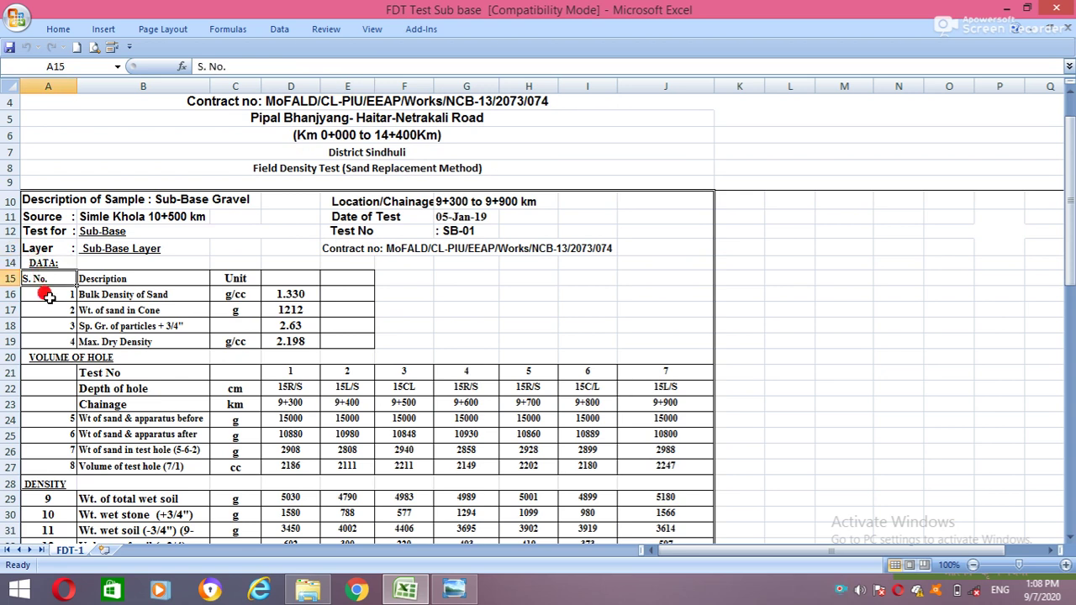
click(99, 278)
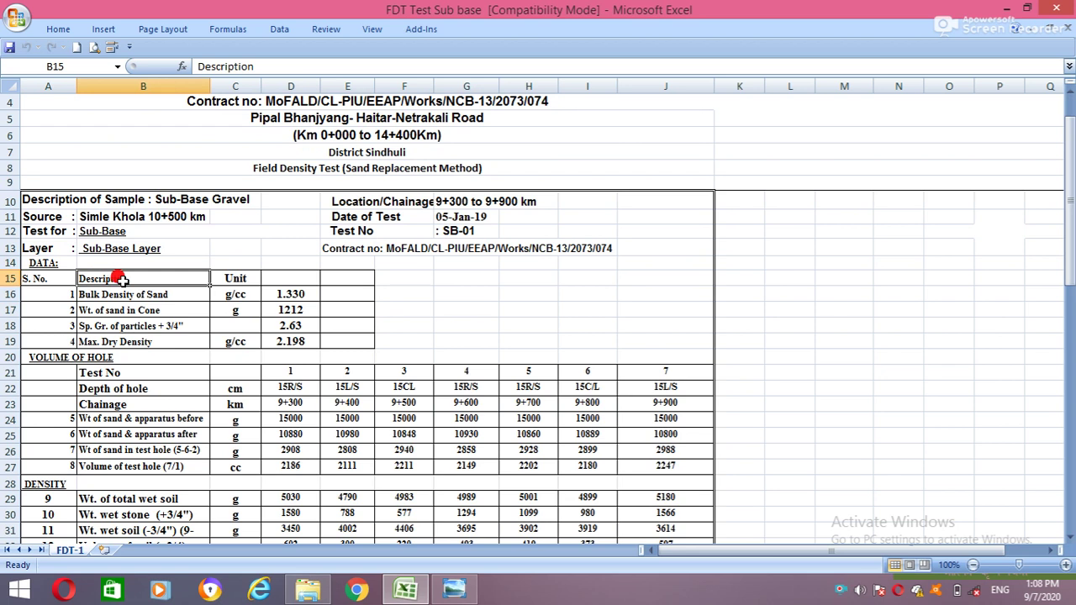
click(235, 278)
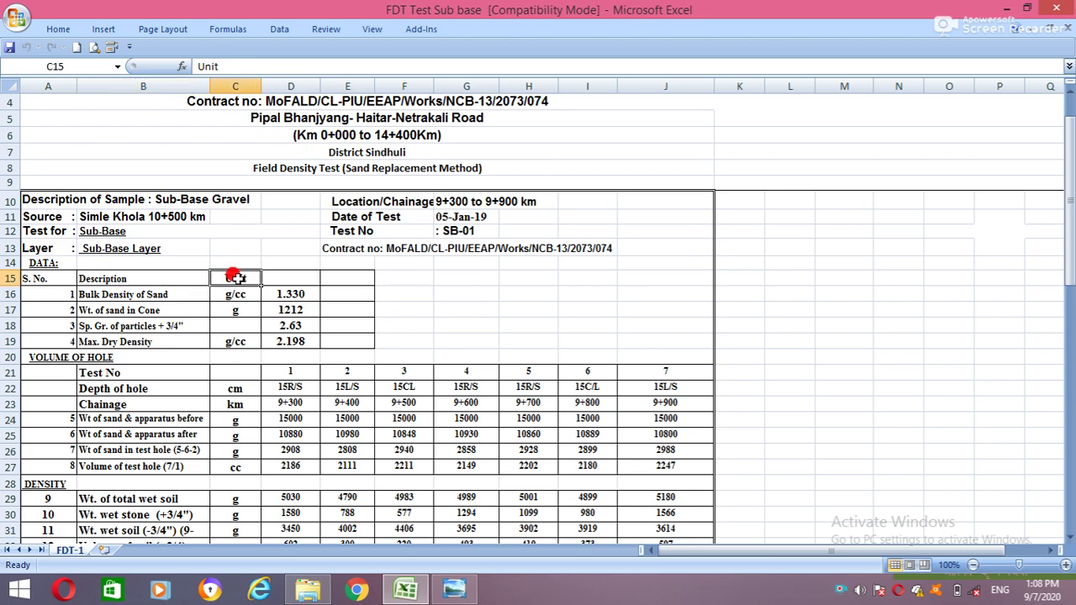
click(47, 293)
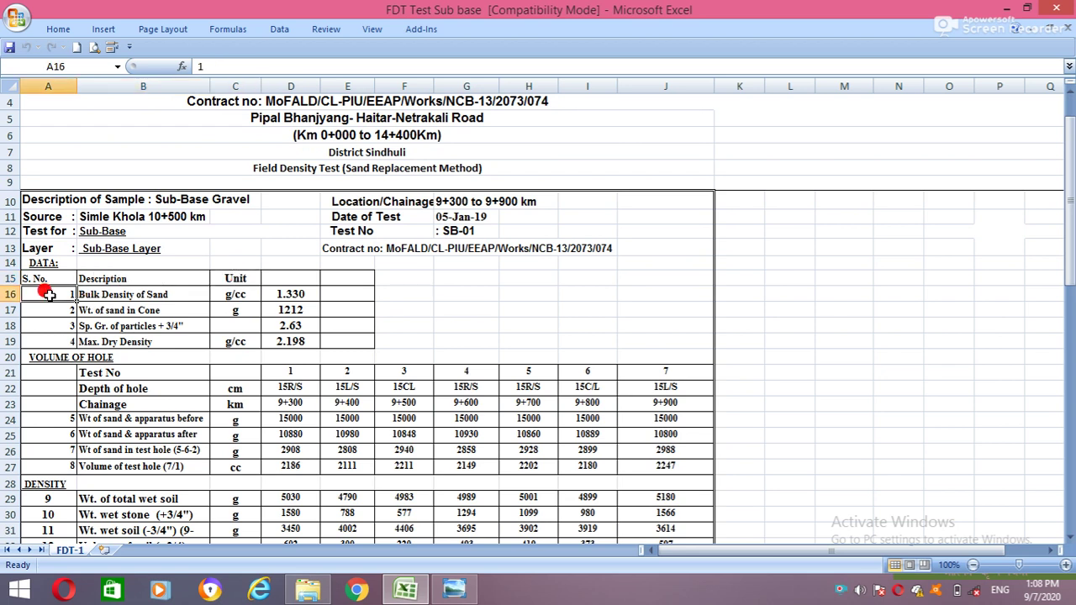
click(122, 294)
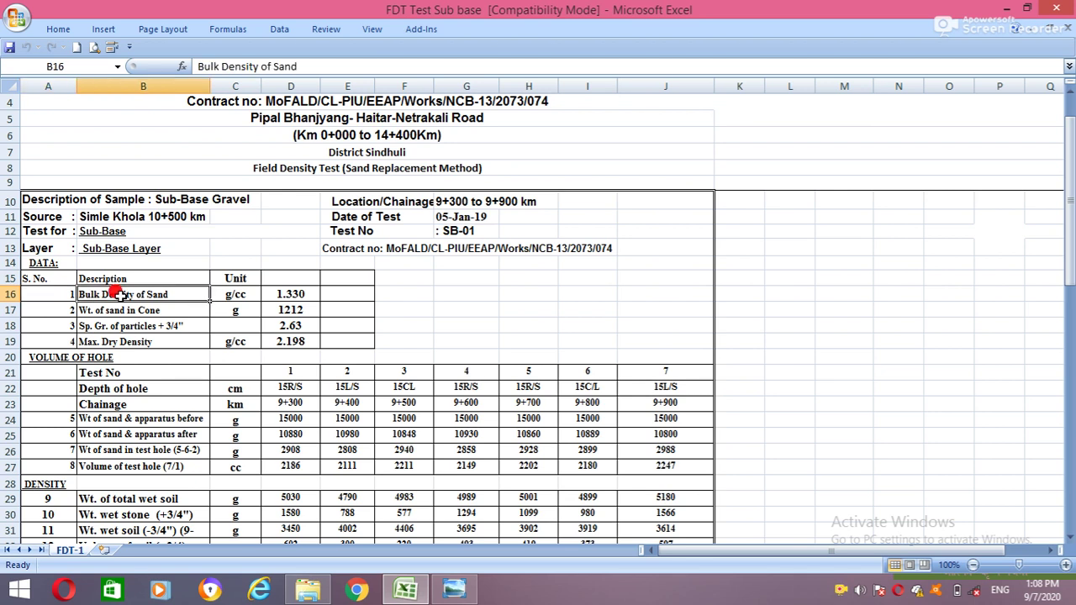
Switch to Windows Photo Viewer and browse the test photos through to the one with the blue tray and sand-filled cylinder
click(464, 591)
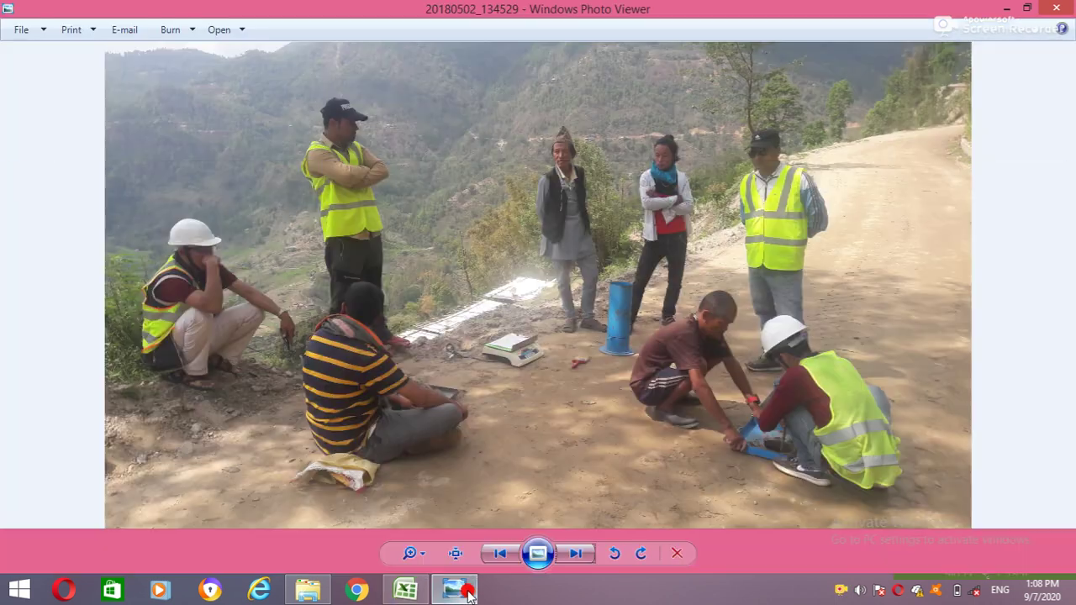
click(576, 554)
click(576, 553)
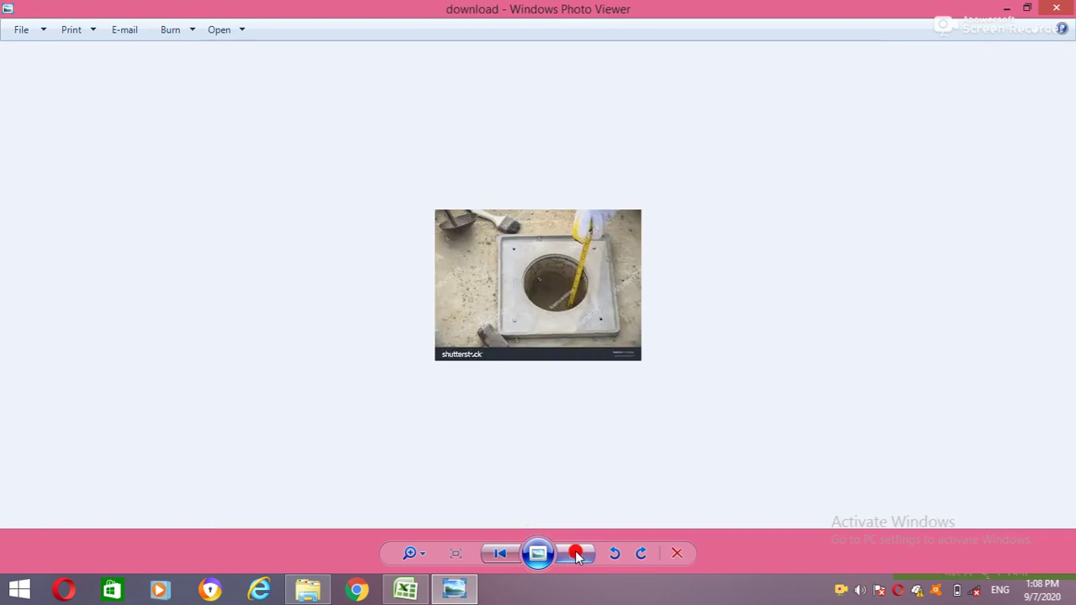
click(576, 554)
click(575, 554)
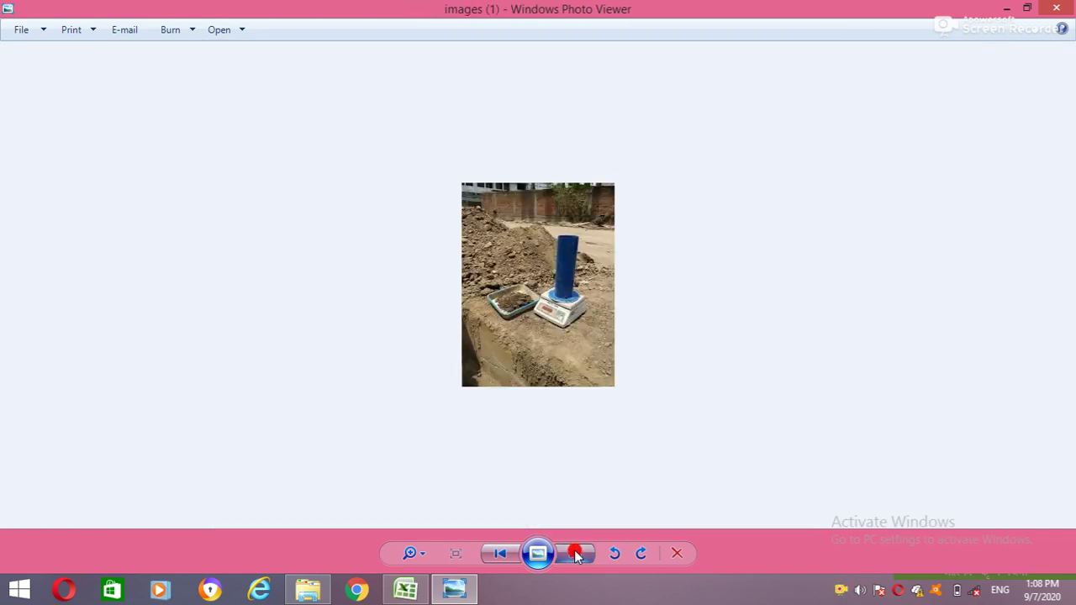
click(575, 554)
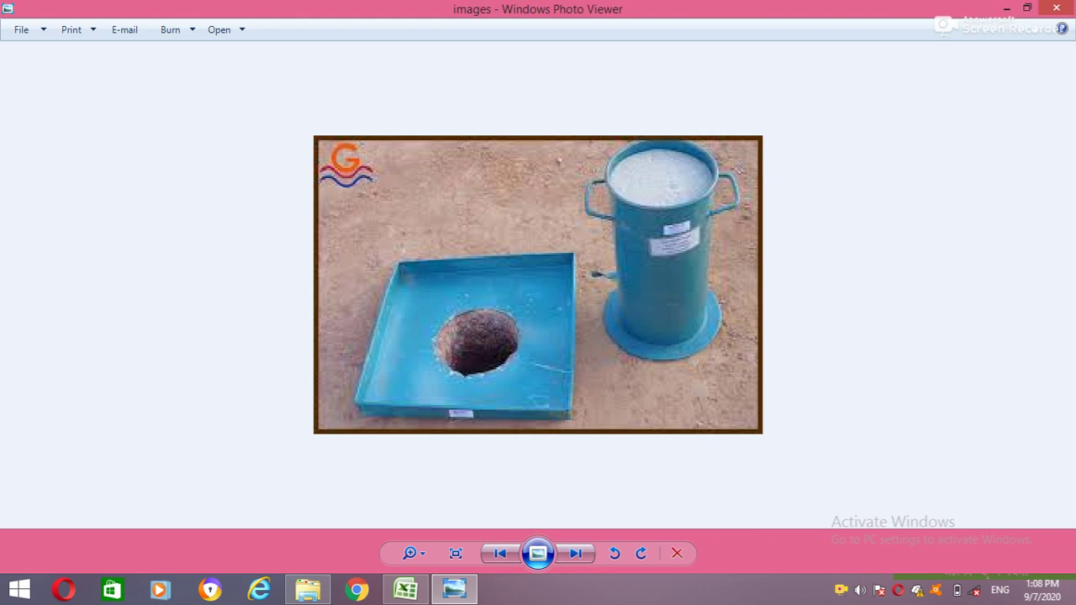
Return to the Excel workbook and examine the Bulk Density of Sand label and its value in row 16
click(405, 590)
click(289, 294)
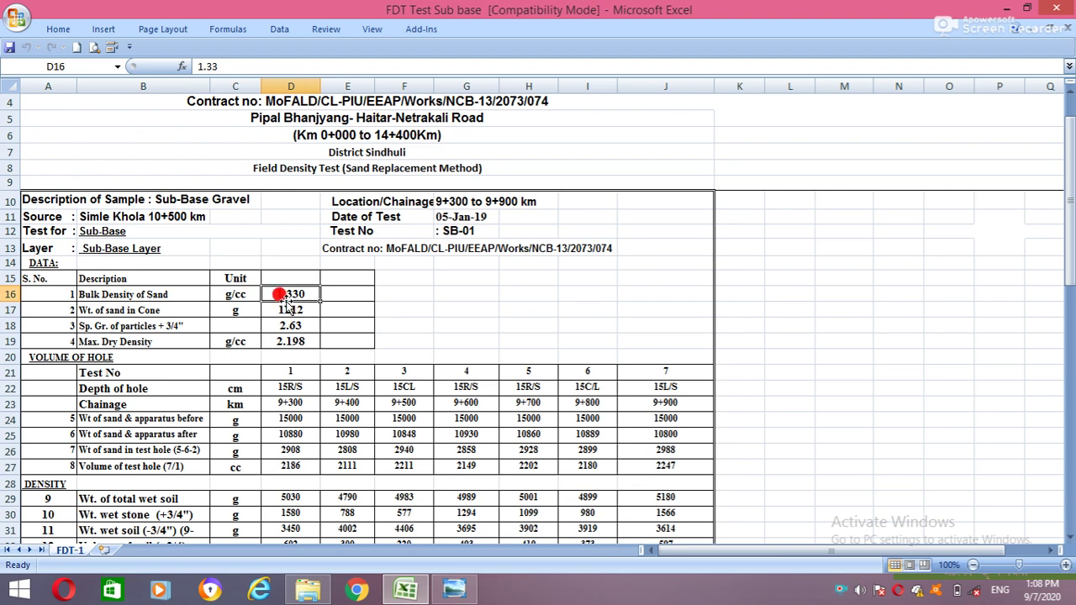
click(350, 291)
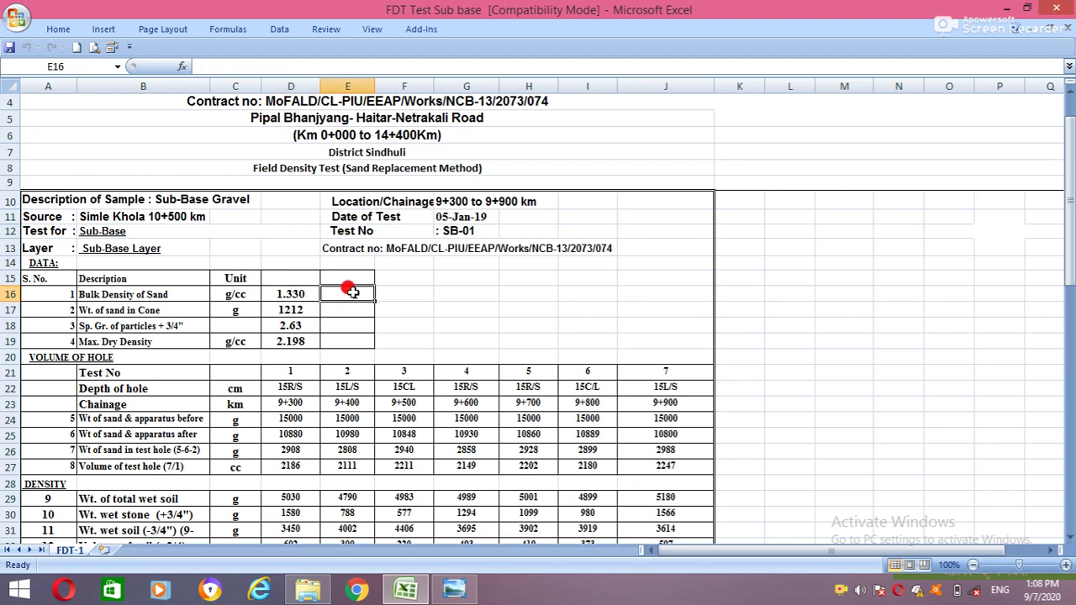
click(289, 291)
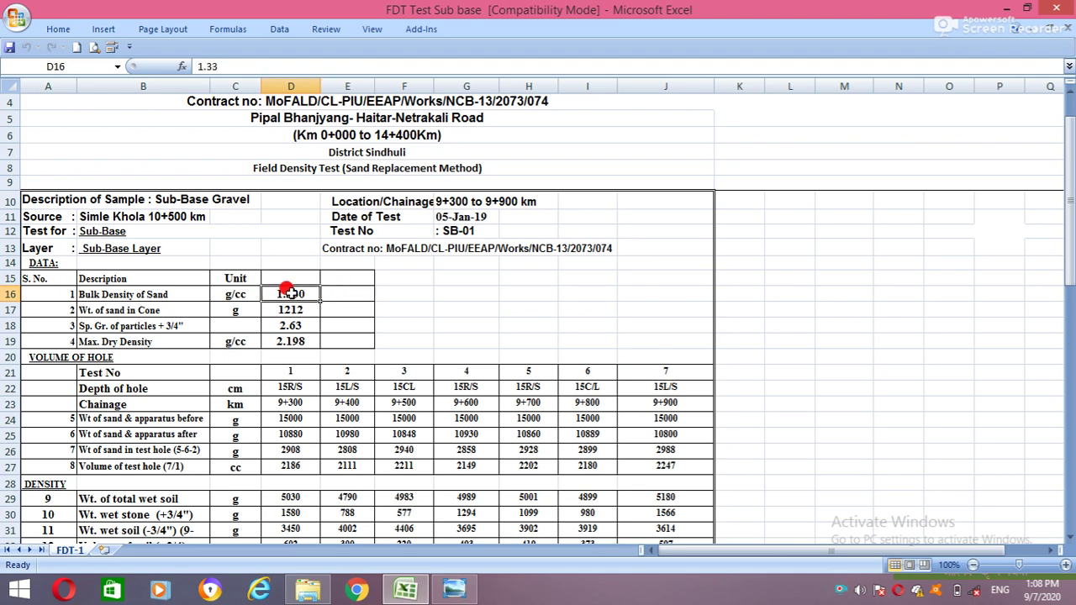
click(145, 291)
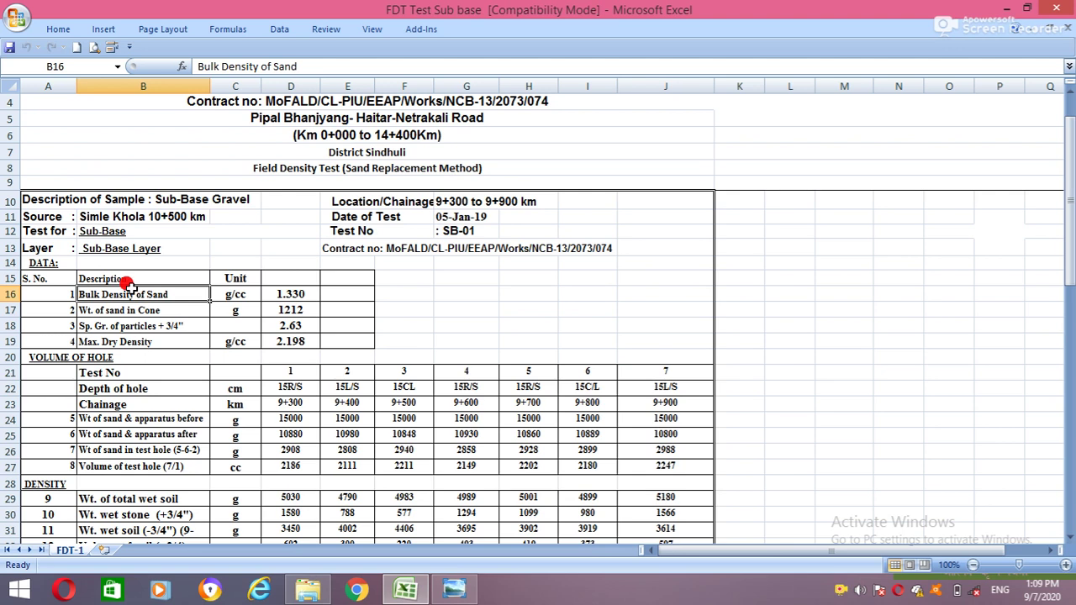
click(296, 293)
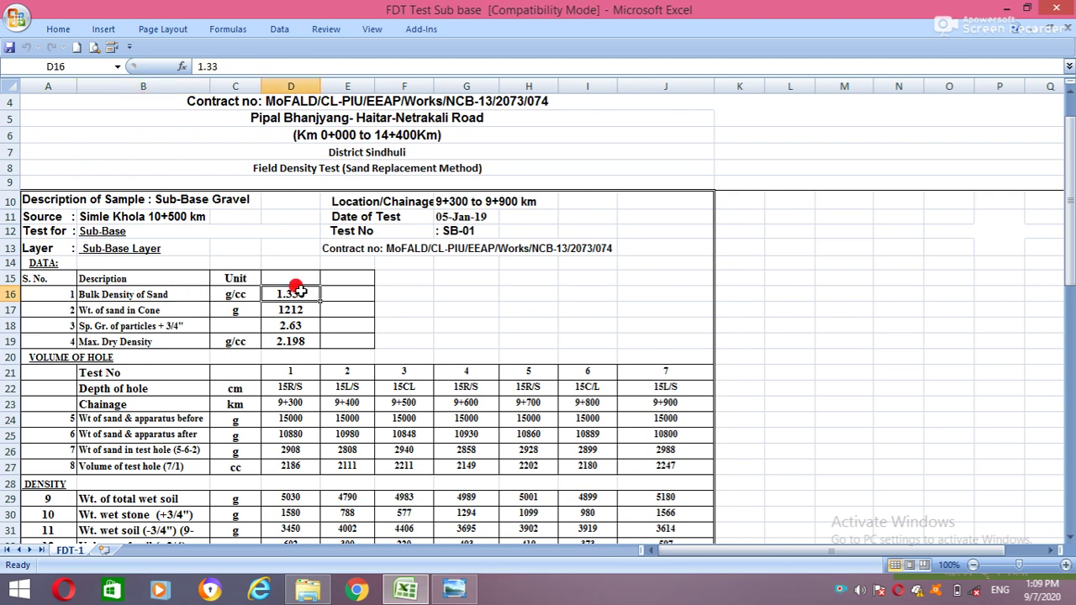
click(107, 289)
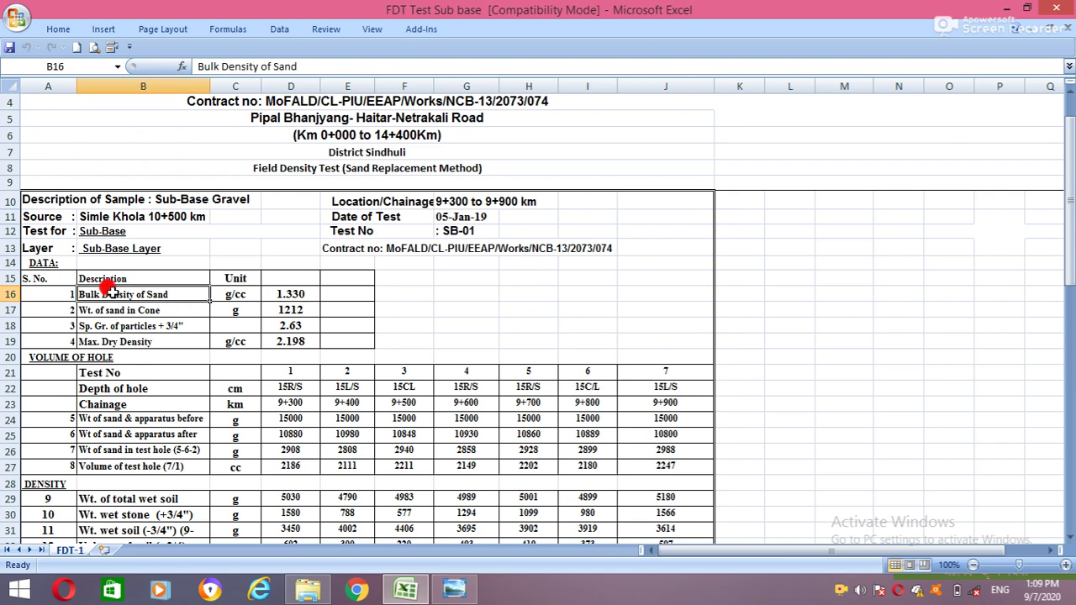
click(276, 296)
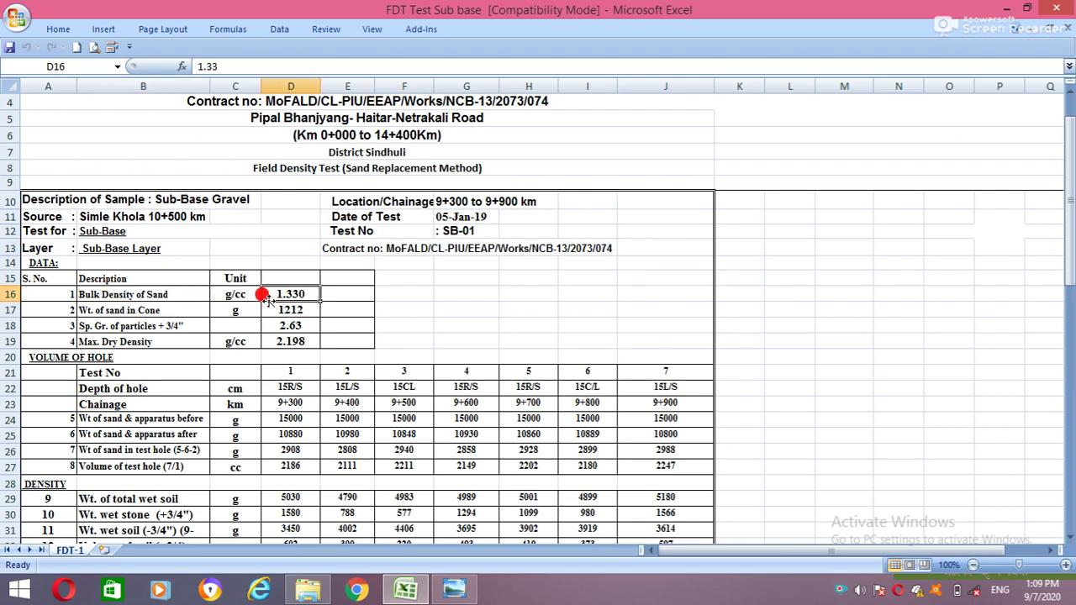
Examine the serial number, label and value of Wt. of sand in Cone in row 17
click(52, 311)
click(101, 311)
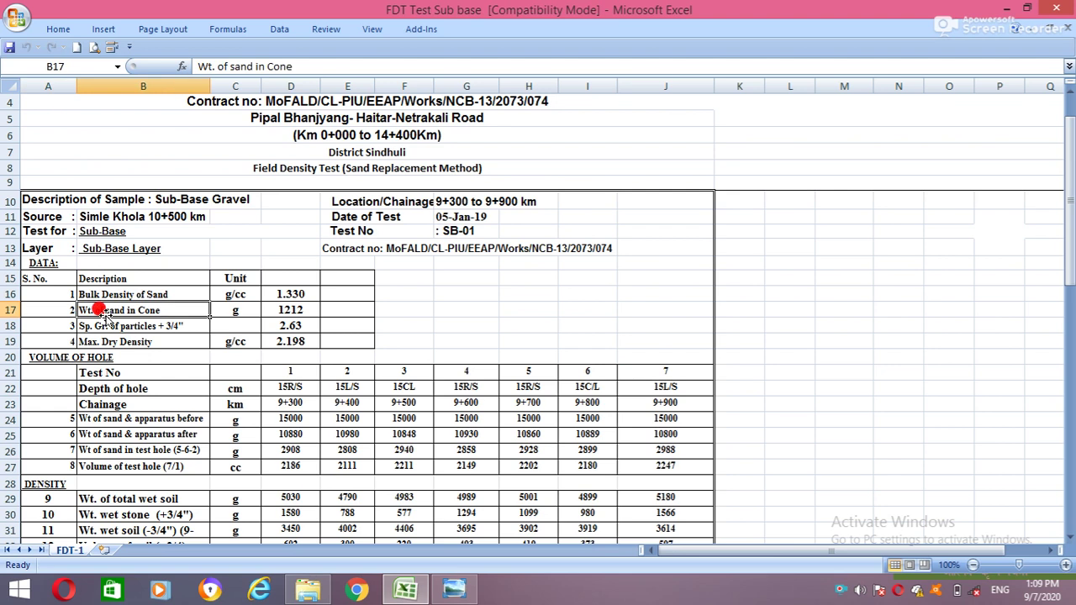
click(288, 310)
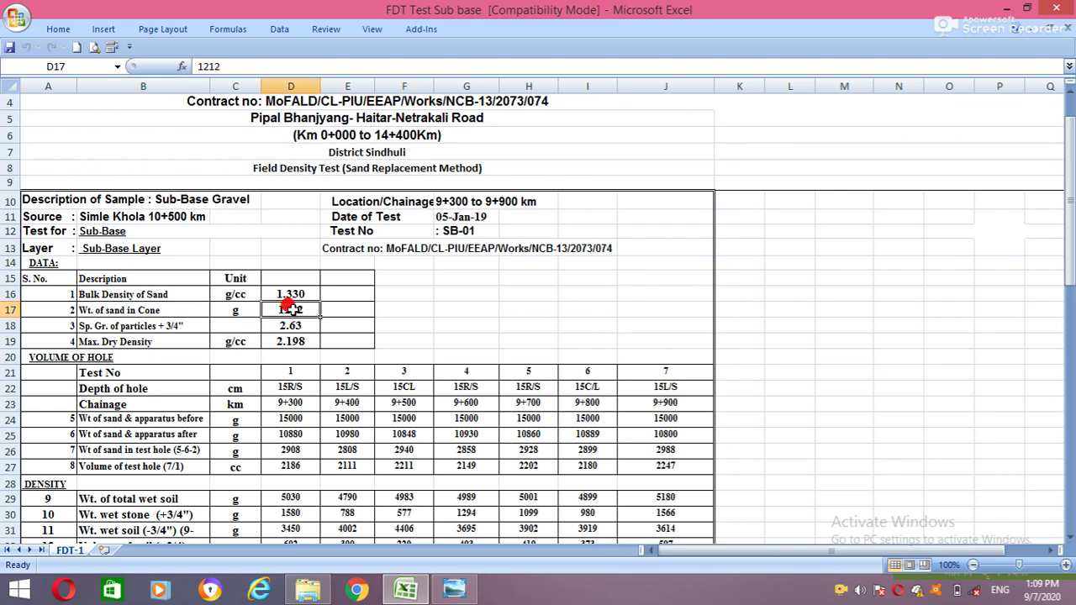
View the tray and cylinder photo in Windows Photo Viewer, and return to the Wt. of sand in Cone row in Excel
click(454, 588)
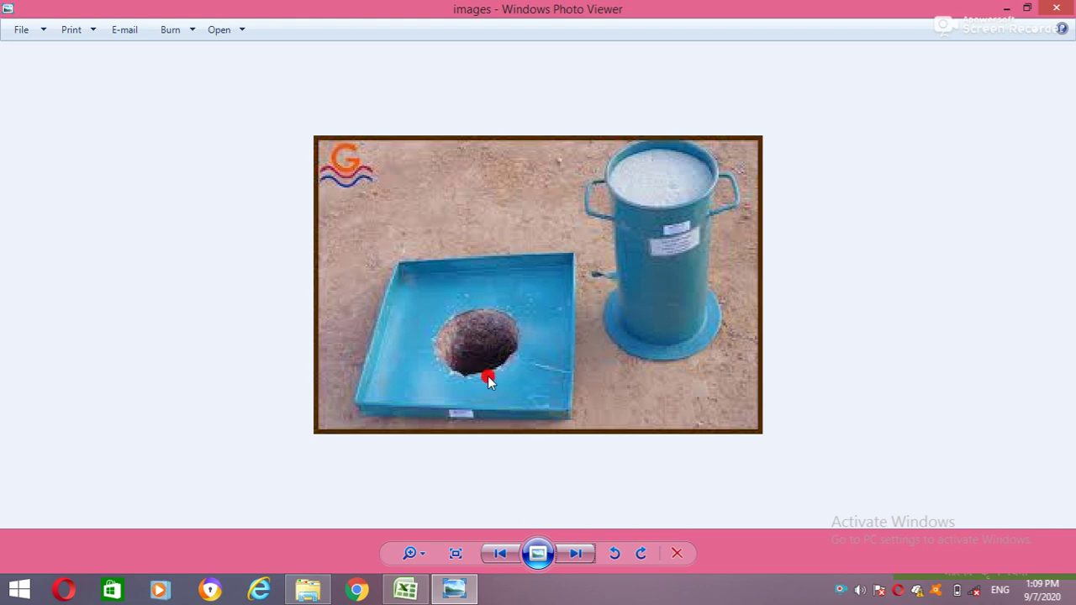
mouse_move(469, 593)
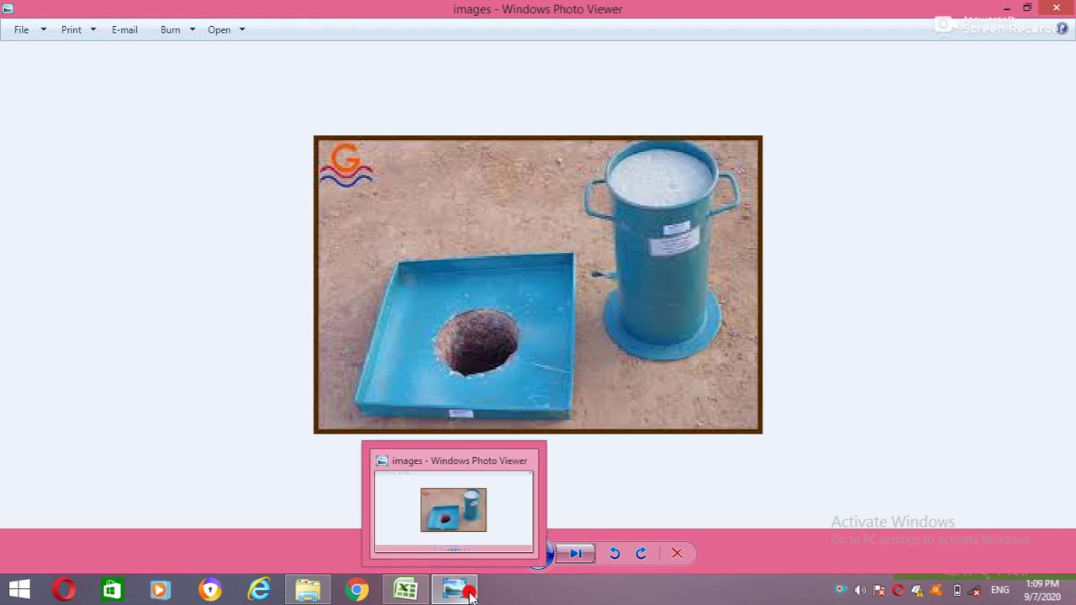
click(406, 591)
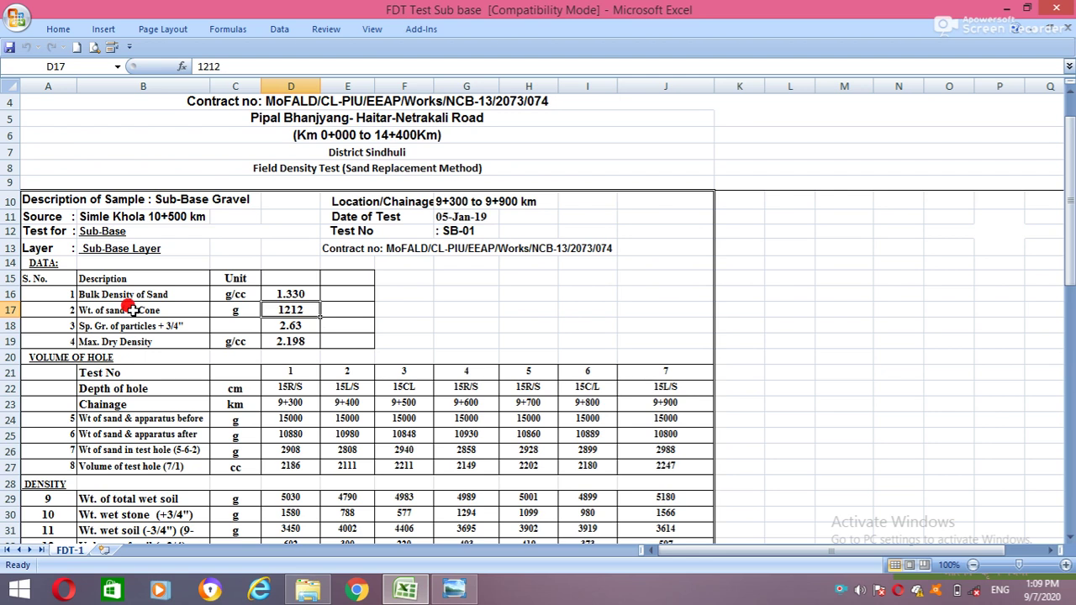
click(133, 310)
click(298, 309)
Examine the Sp. Gr. of particles + 3/4" label and value in row 18 together with the Test for entry in row 12
click(52, 327)
click(87, 327)
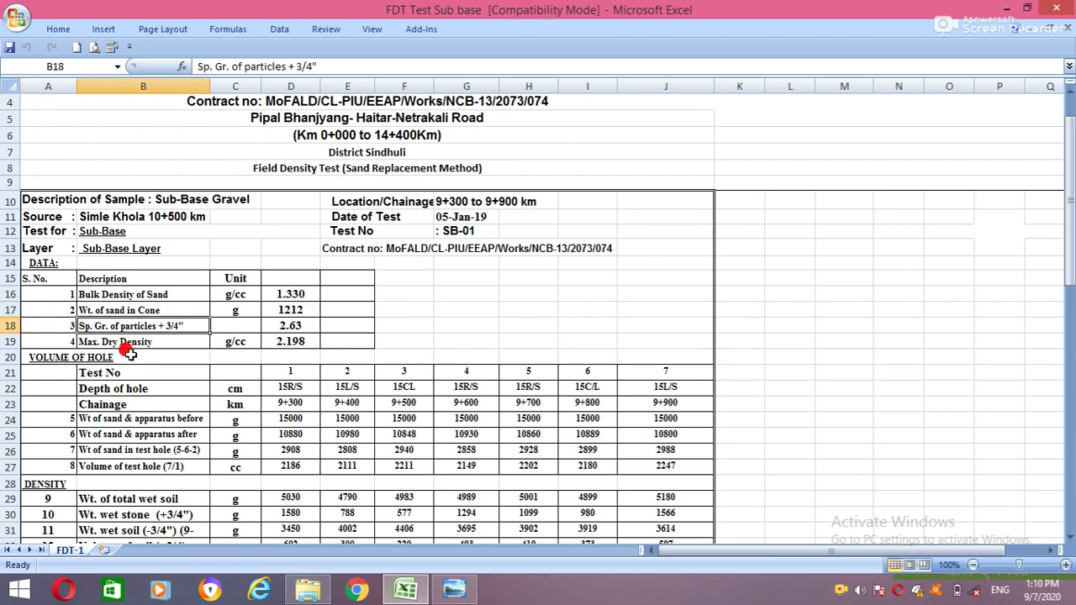
click(290, 323)
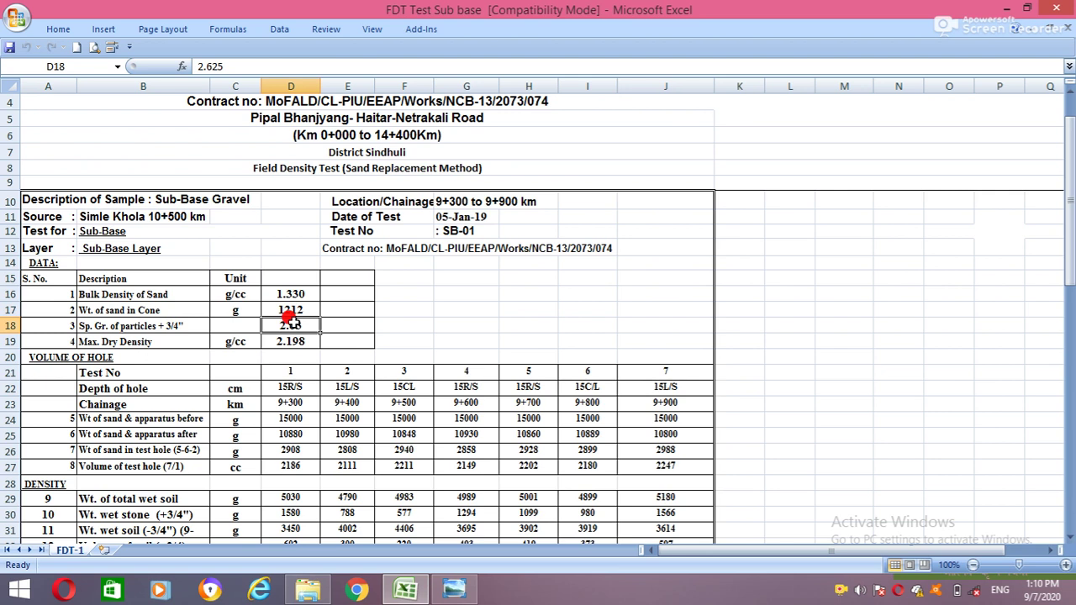
click(97, 229)
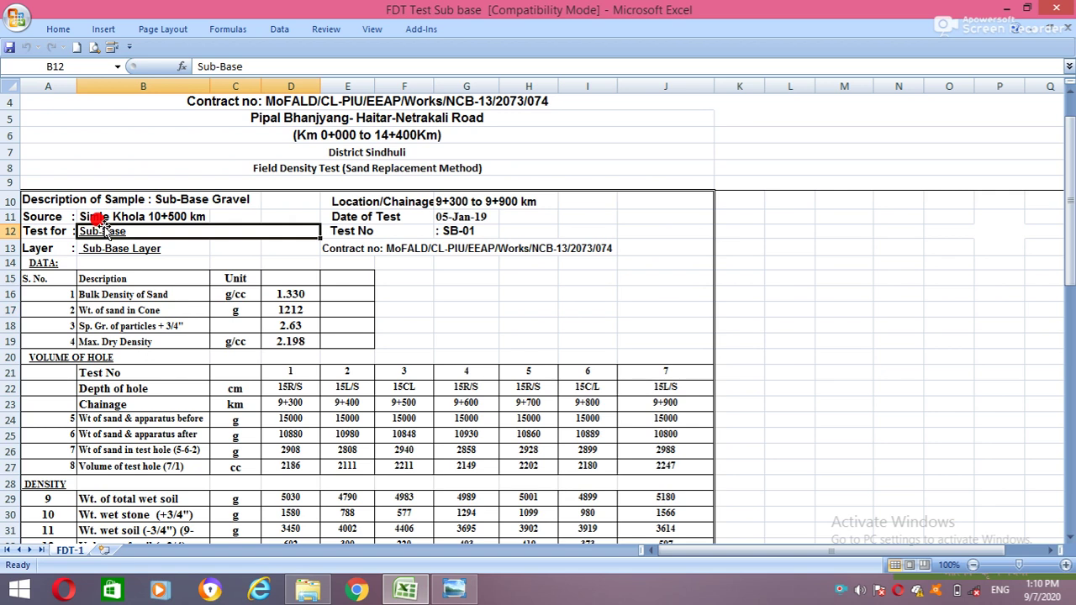
click(123, 326)
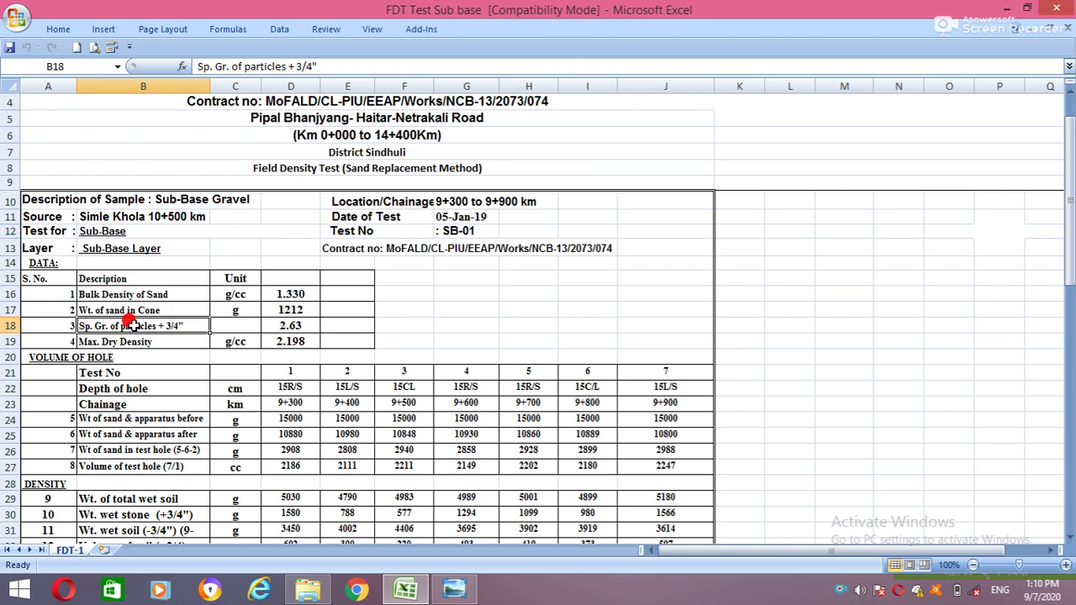
click(294, 324)
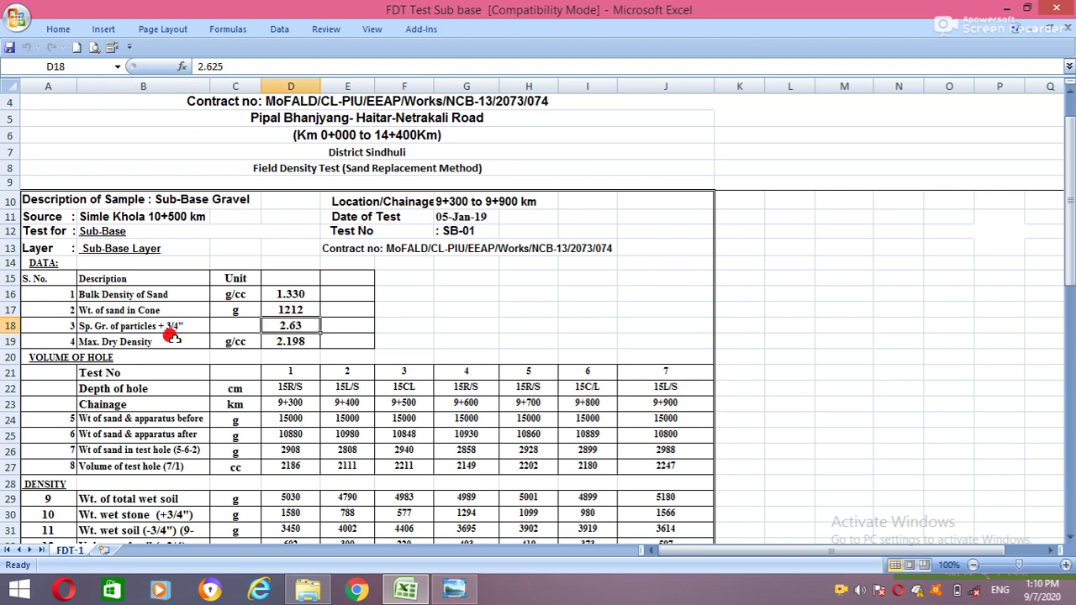
Relate the Sp. Gr. of particles + 3/4" row to the material source entry in row 11
click(126, 322)
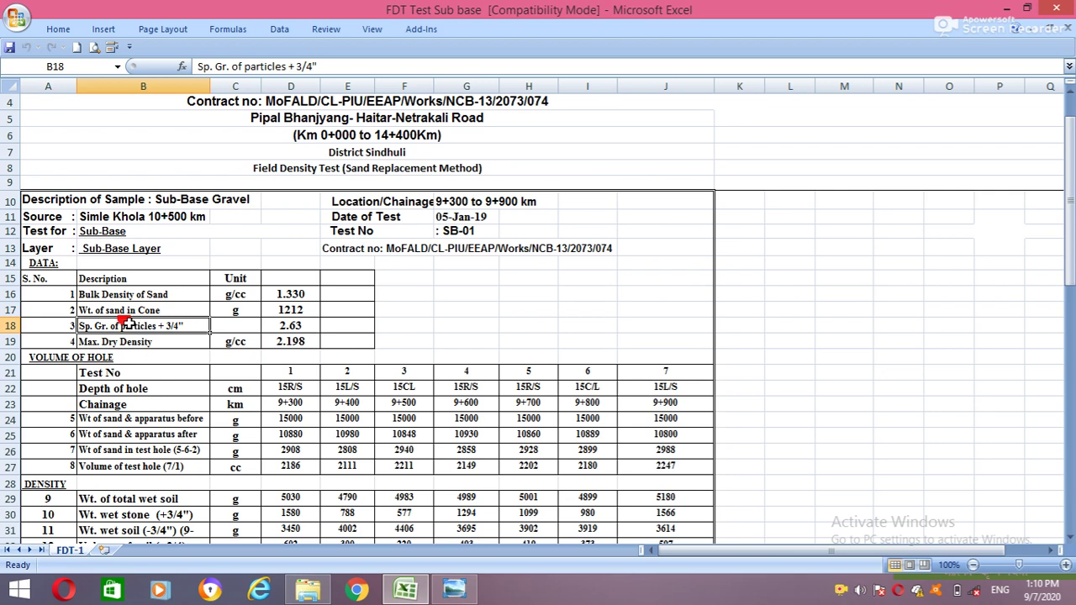
click(100, 217)
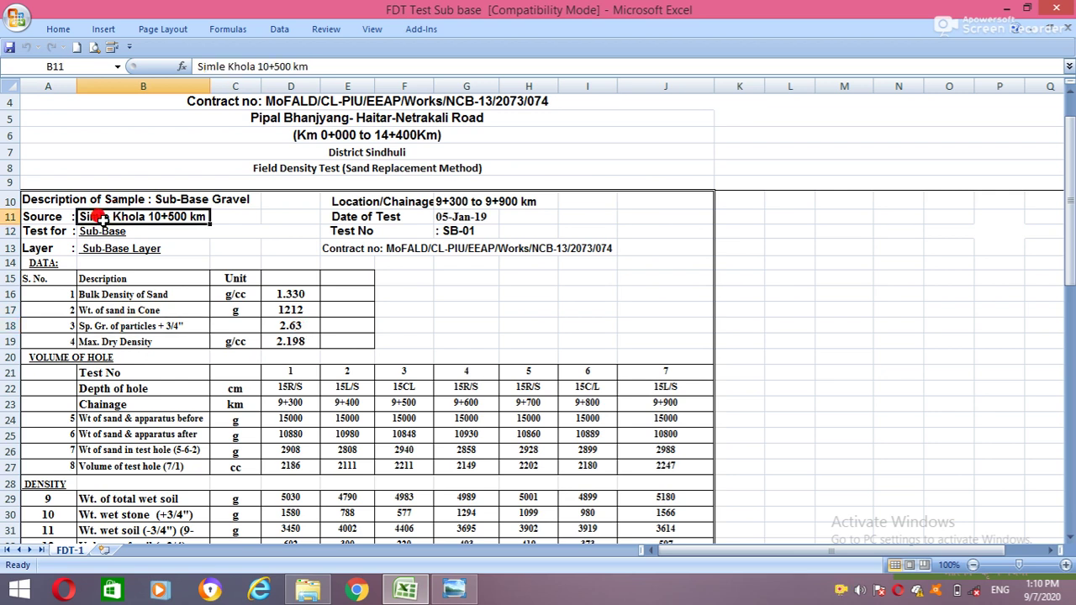
click(123, 324)
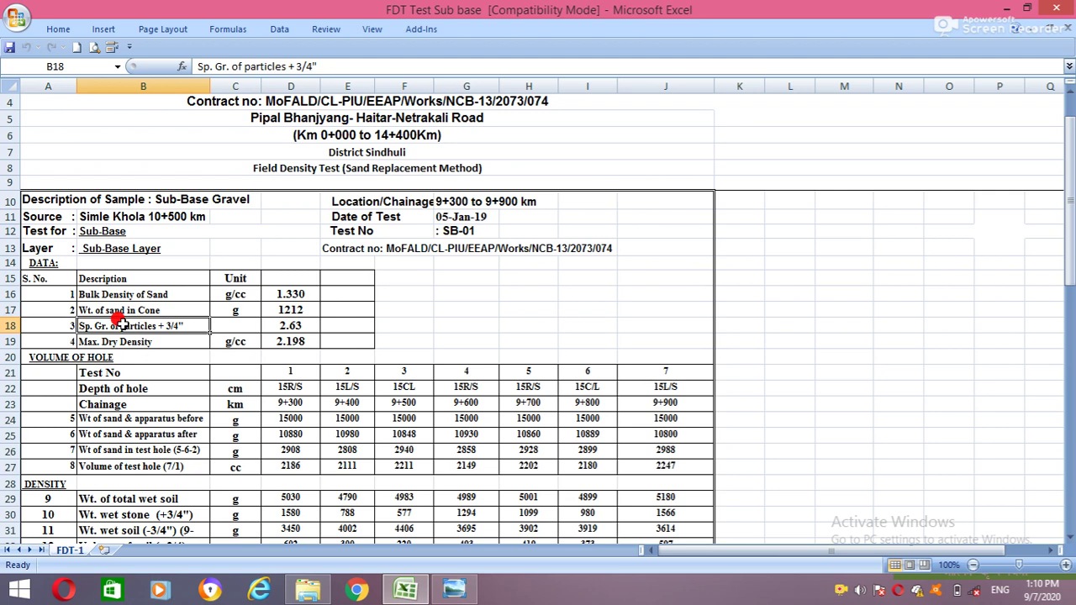
click(281, 328)
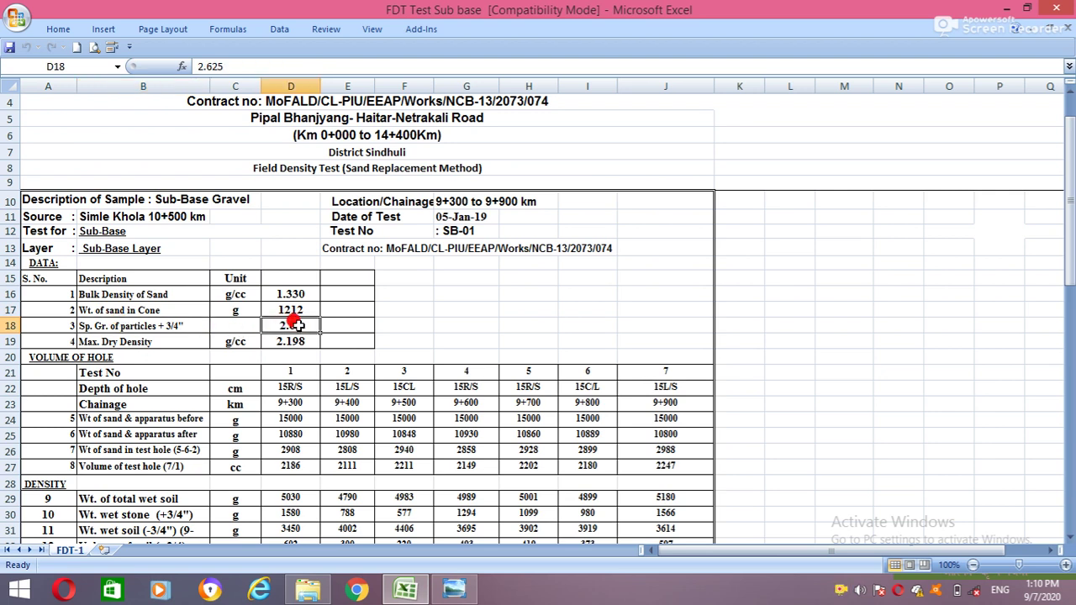
Examine the Max. Dry Density label, unit and value in row 19
click(96, 343)
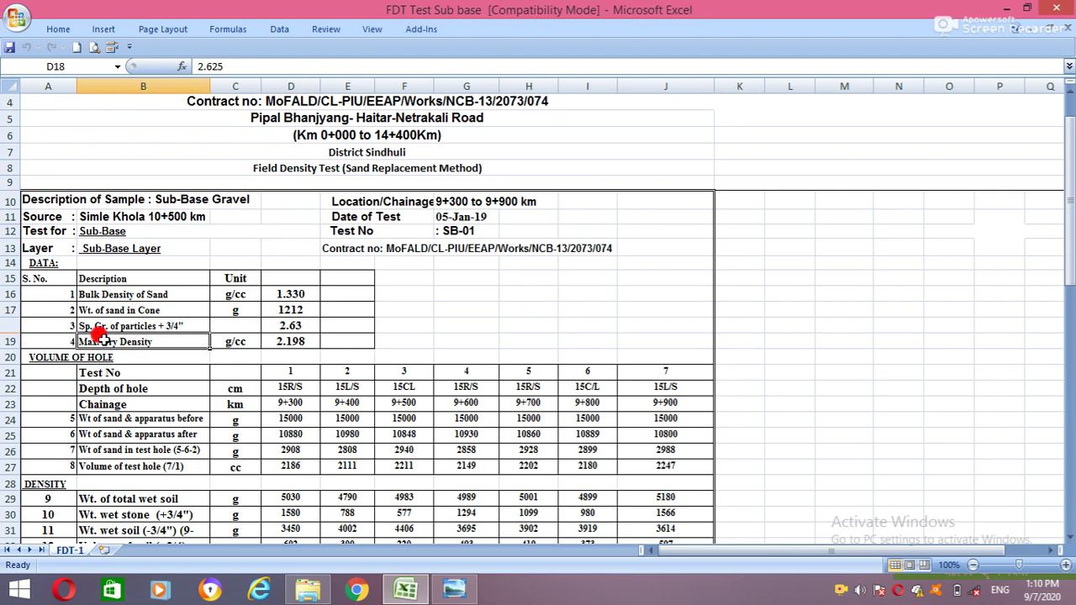
click(238, 342)
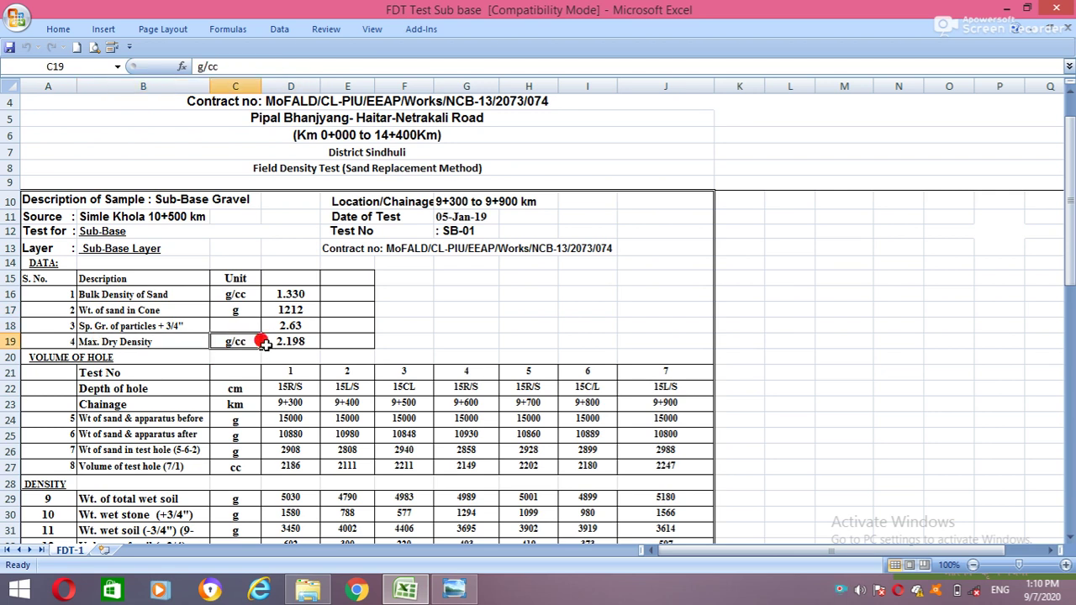
click(138, 343)
click(284, 342)
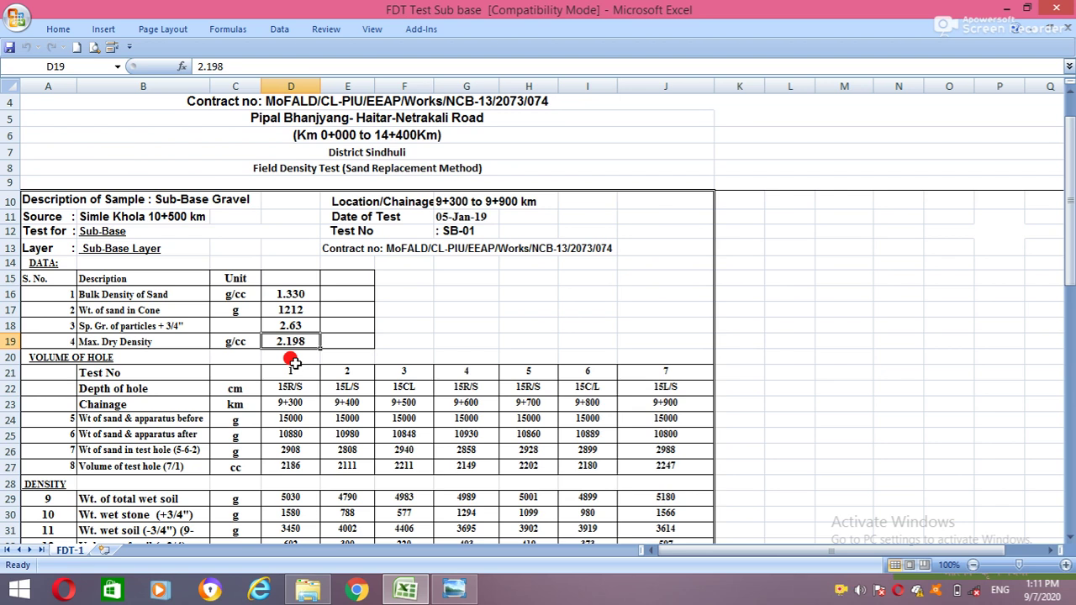
Relate the Max. Dry Density value to the Source, Test for and Layer entries in rows 11 to 13
click(85, 217)
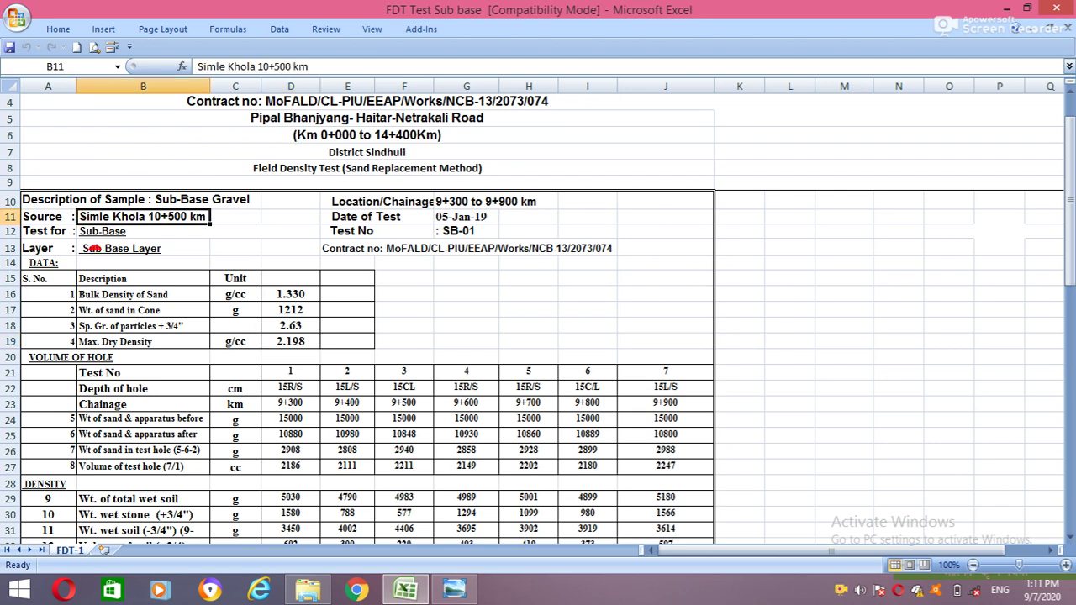
click(84, 231)
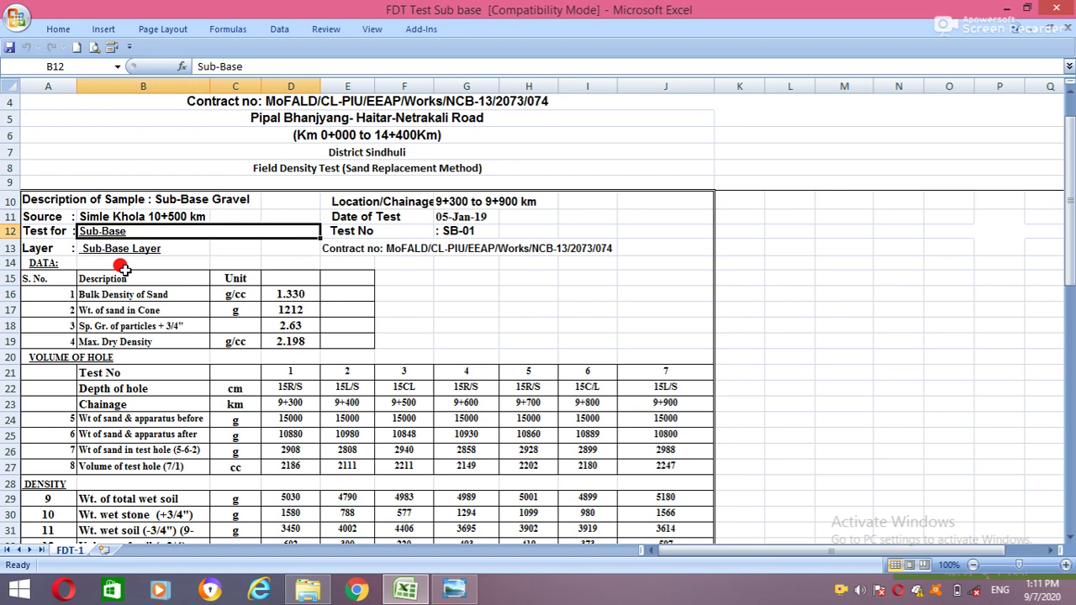
click(117, 249)
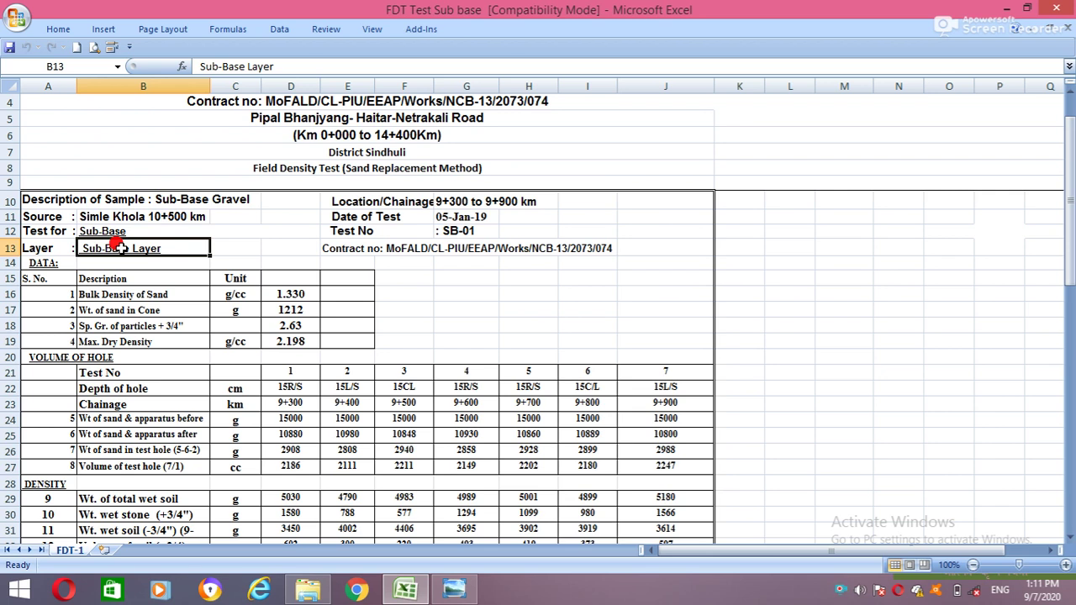
click(303, 341)
click(126, 341)
click(287, 340)
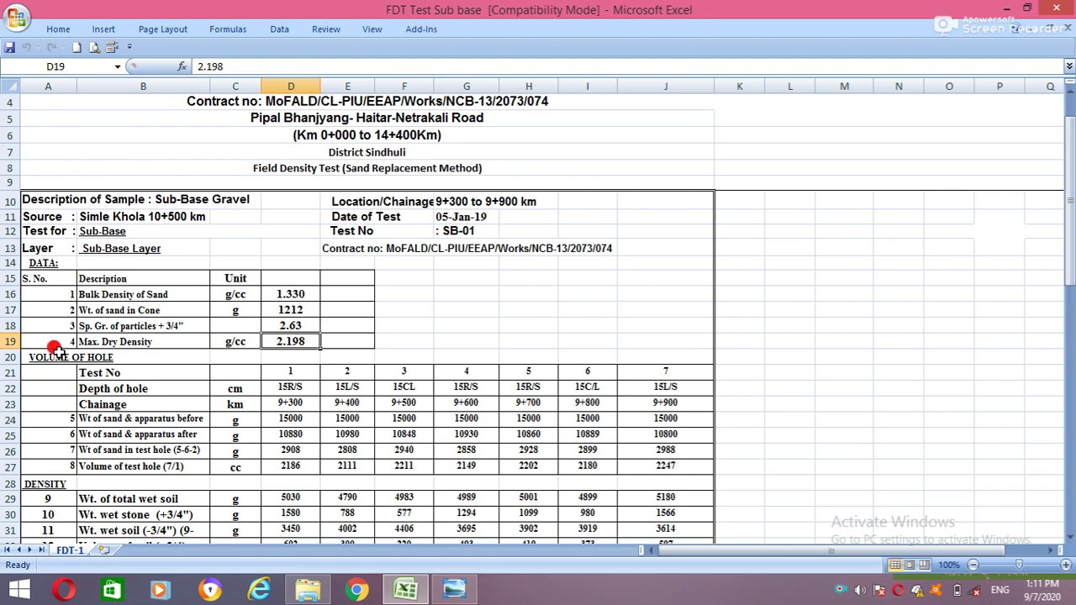
click(90, 341)
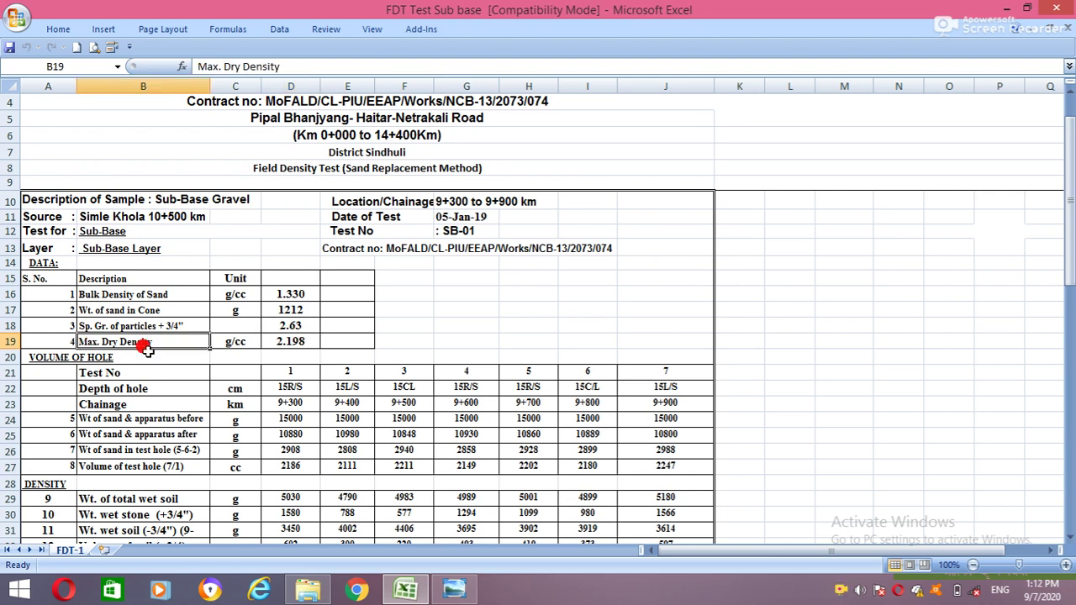
click(298, 339)
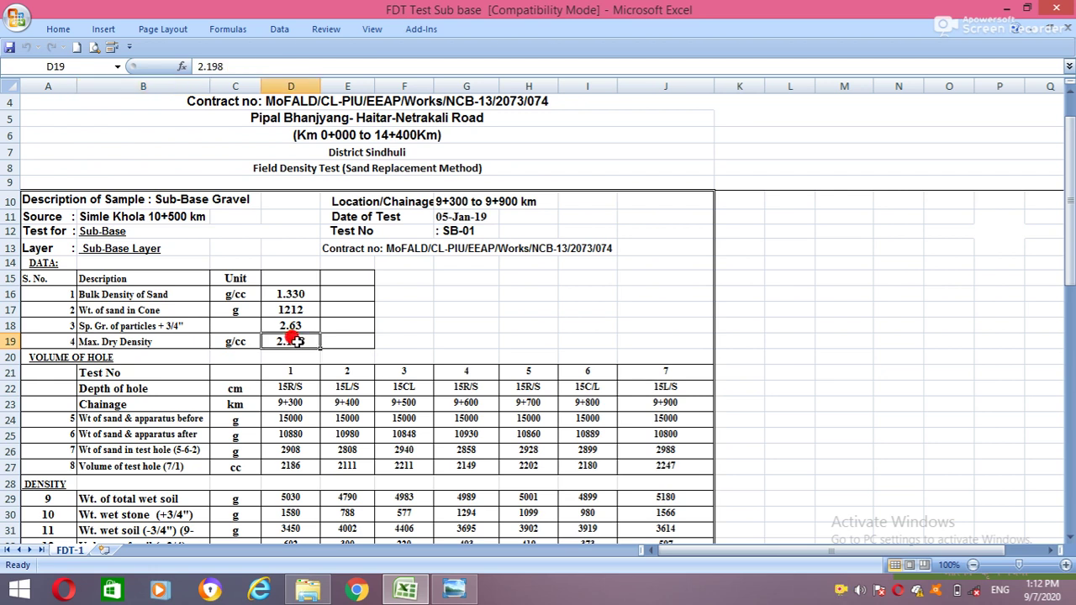
Examine the VOLUME OF HOLE heading and the Test No row from test 1 through test 4
scroll(298, 330, down, 2)
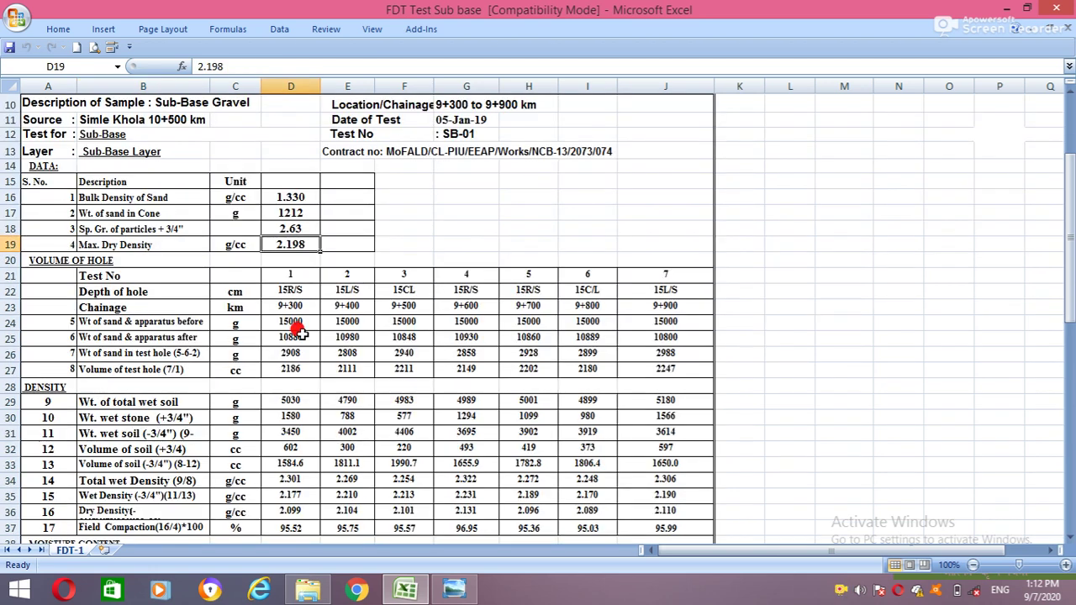
click(57, 262)
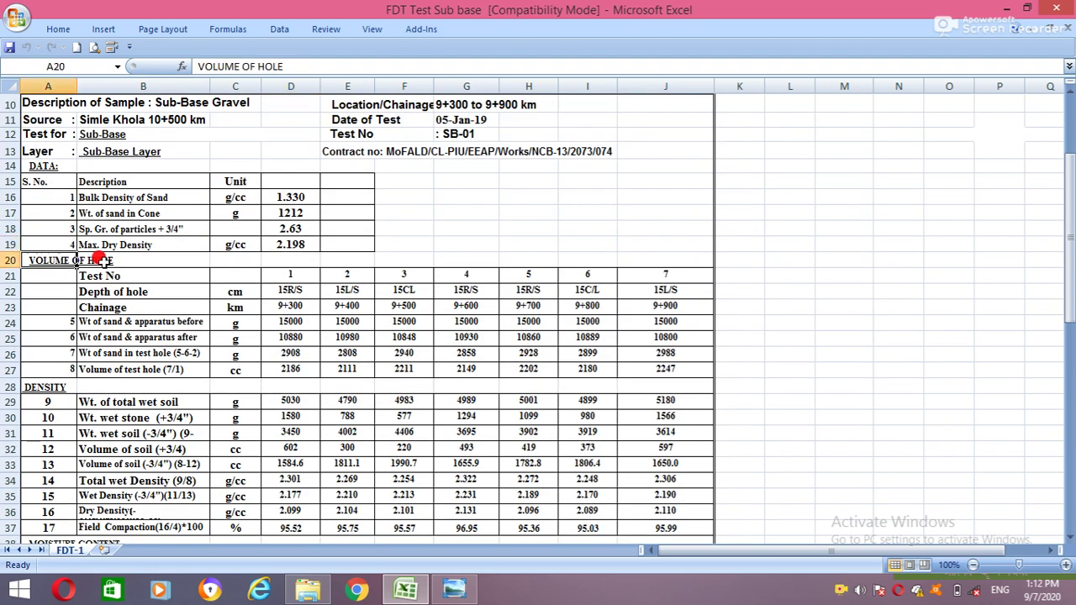
click(99, 261)
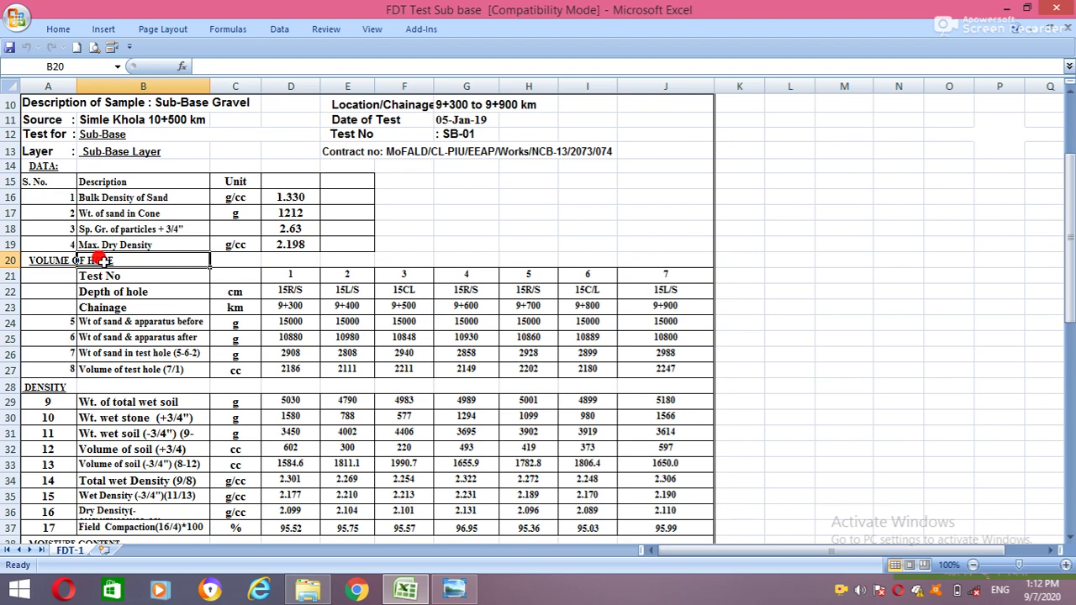
click(100, 275)
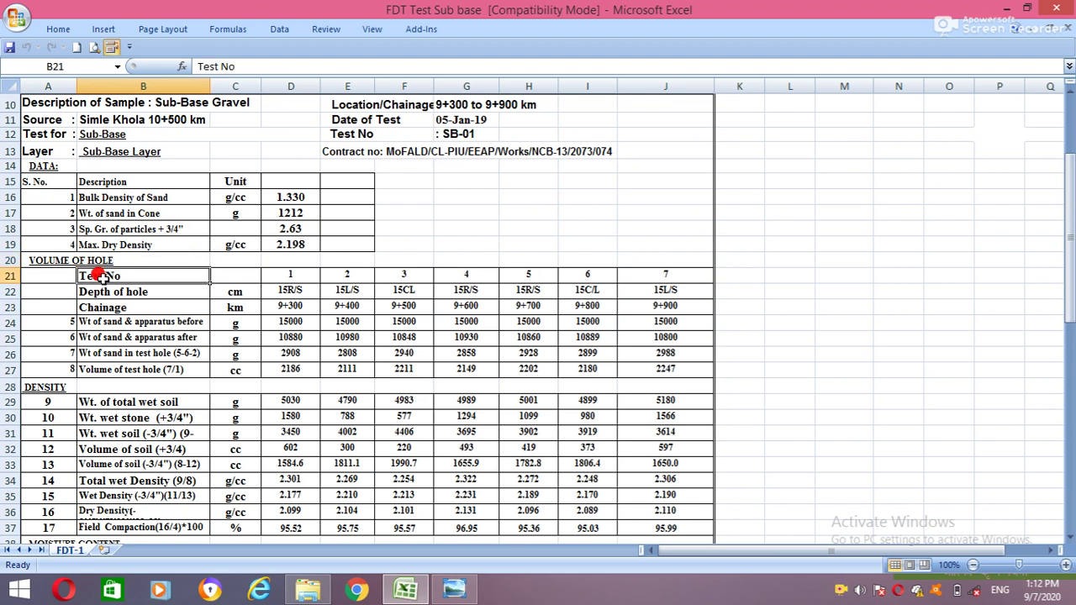
click(282, 275)
click(345, 275)
click(408, 277)
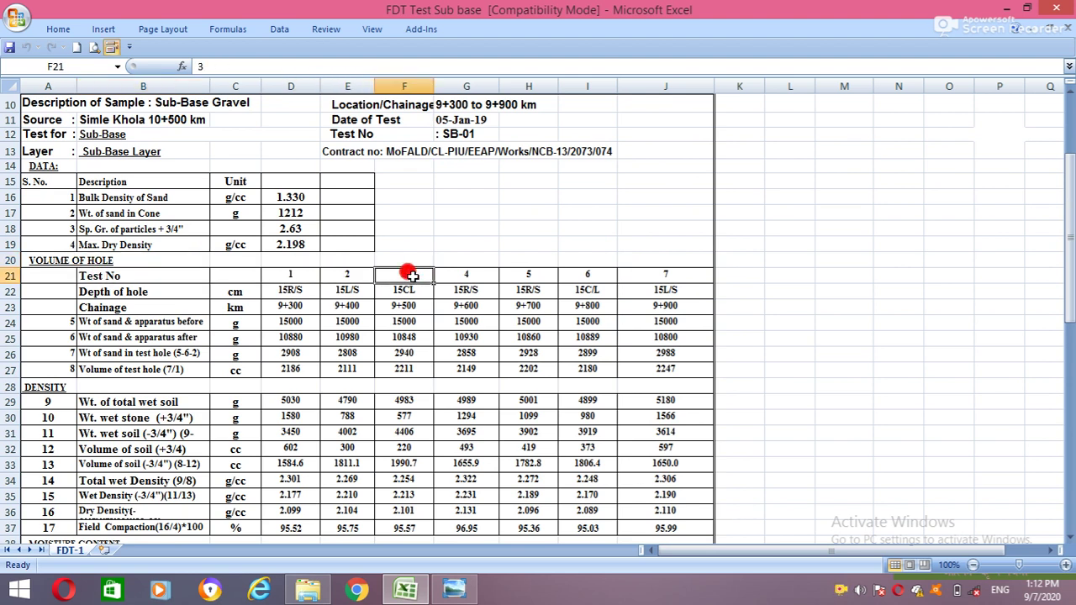
click(458, 274)
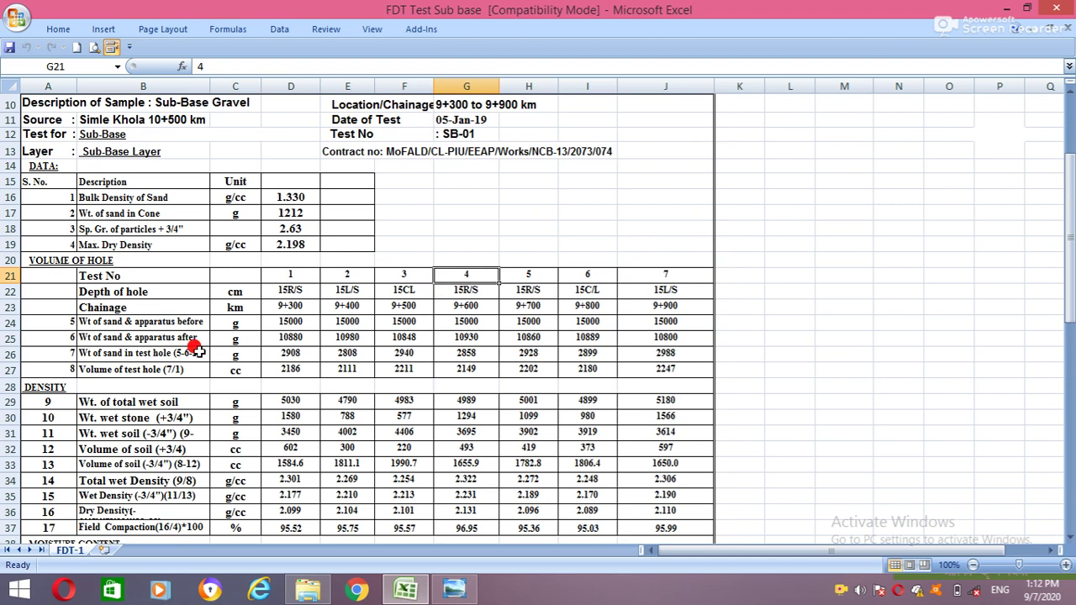
Examine the Depth of hole label, unit and entries for tests 1 to 3, consulting the excavated hole photo in Windows Photo Viewer
click(110, 290)
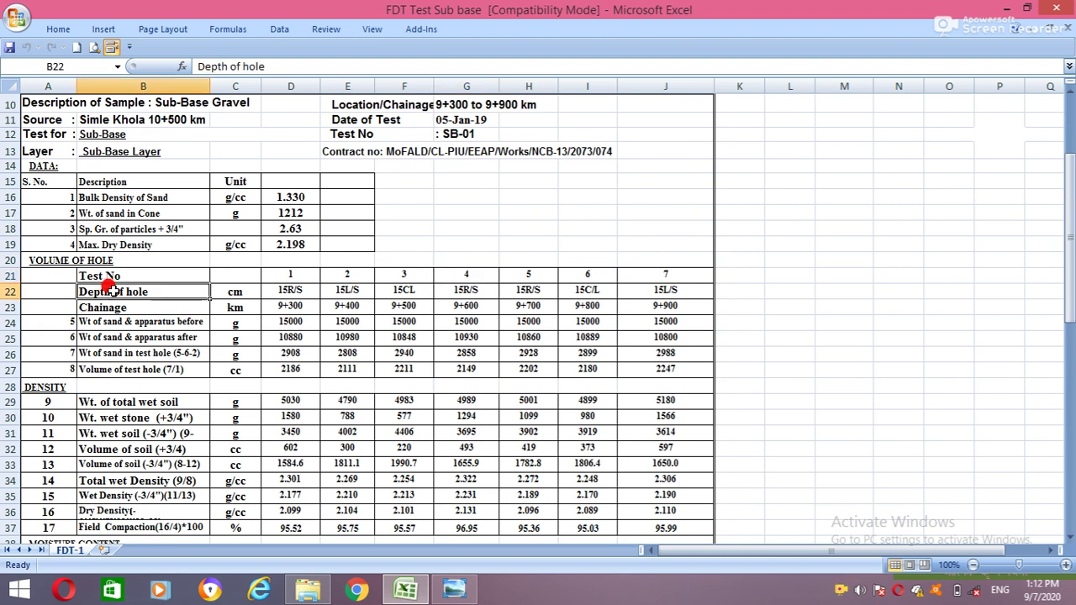
click(236, 293)
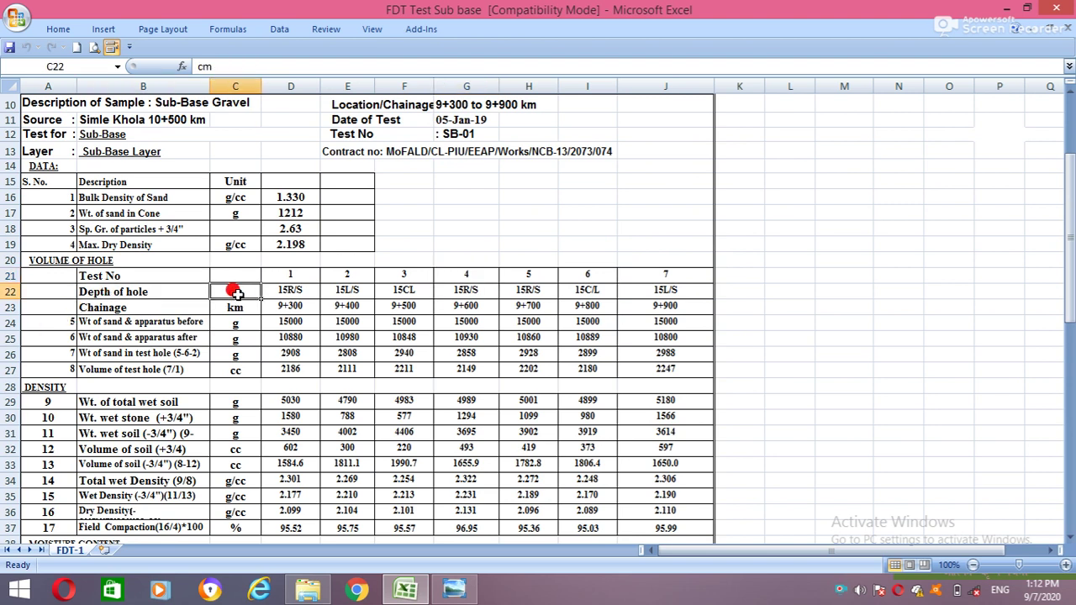
click(292, 288)
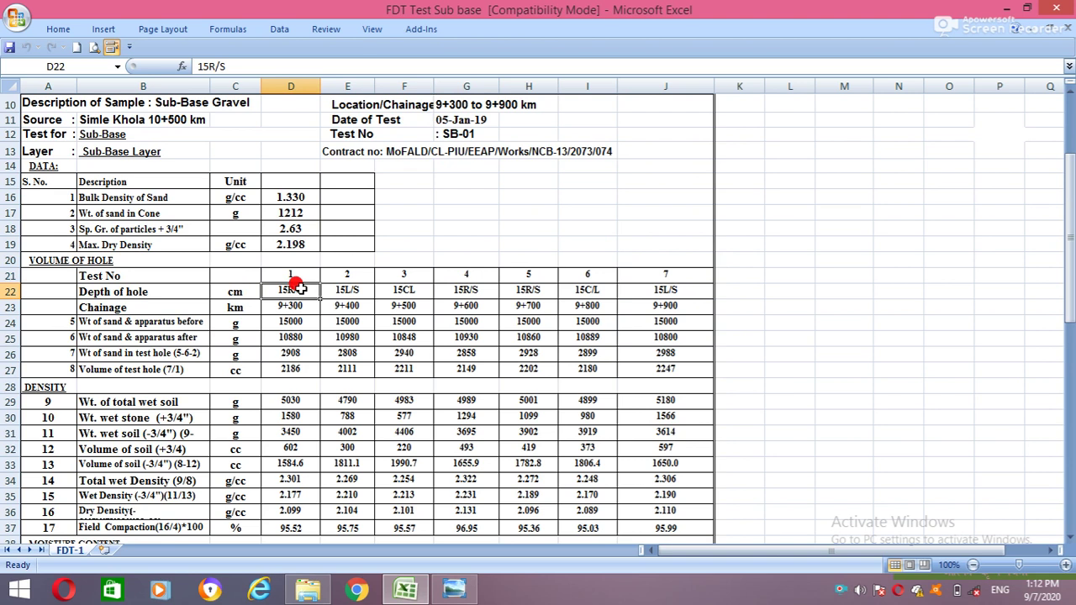
click(454, 590)
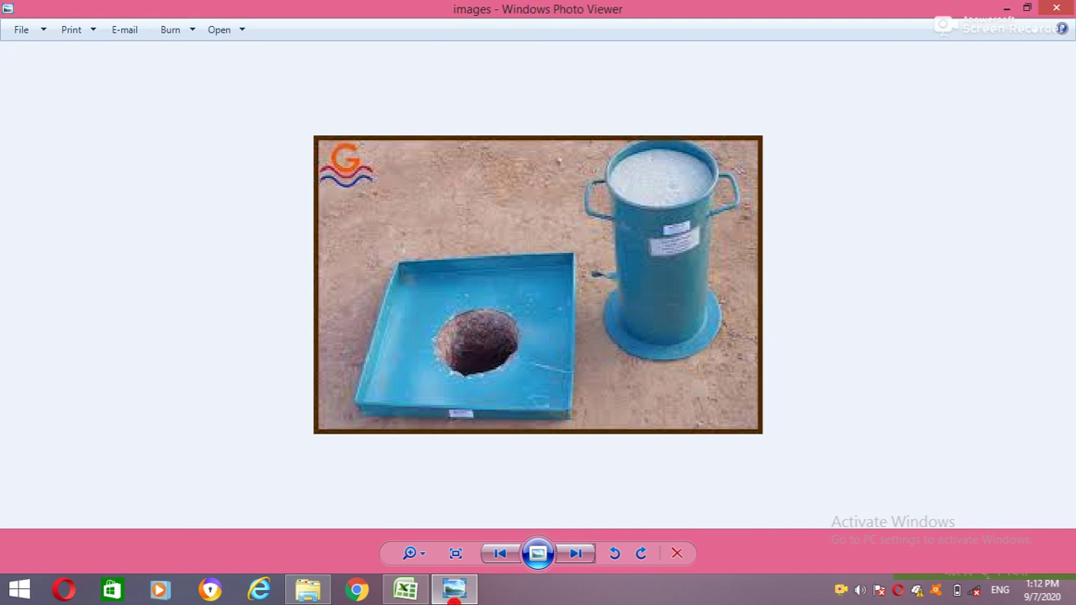
click(452, 592)
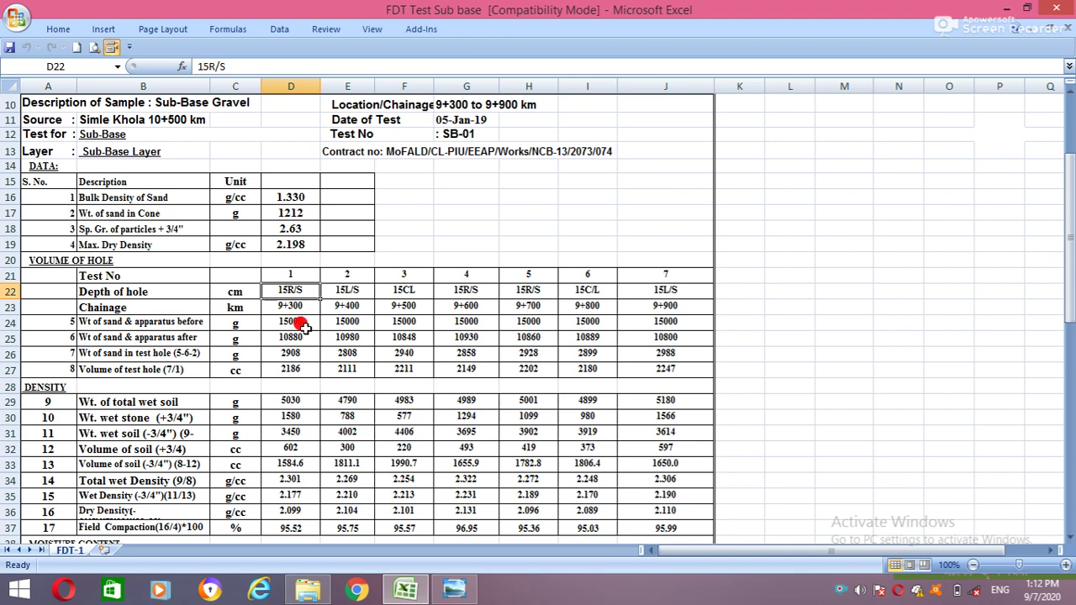
click(347, 291)
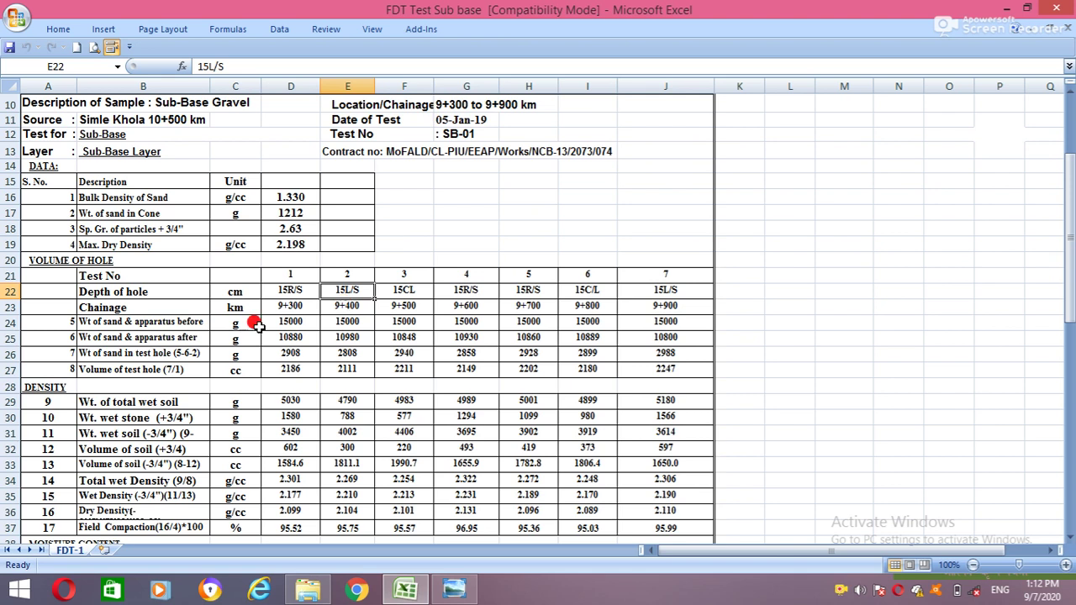
click(392, 291)
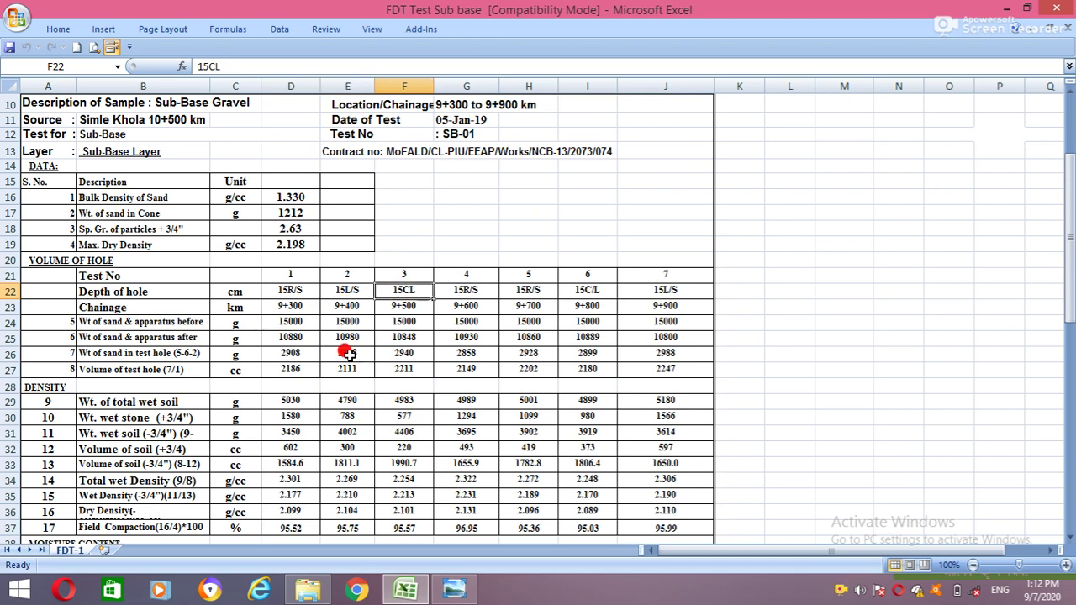
Examine the Chainage label, its unit and the entry for test 1 in row 23
click(152, 307)
click(237, 308)
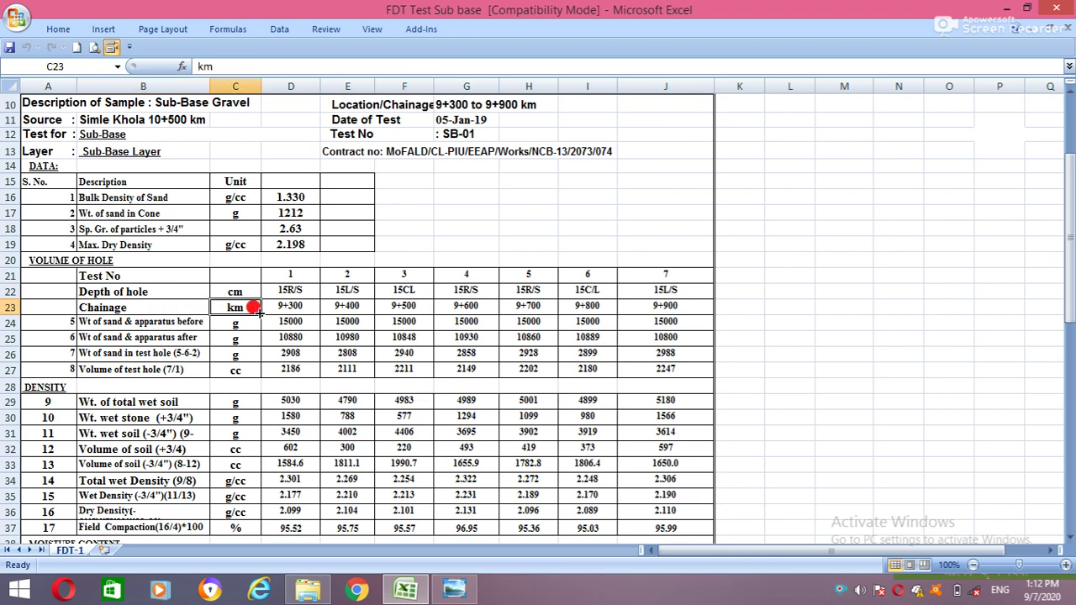
click(288, 306)
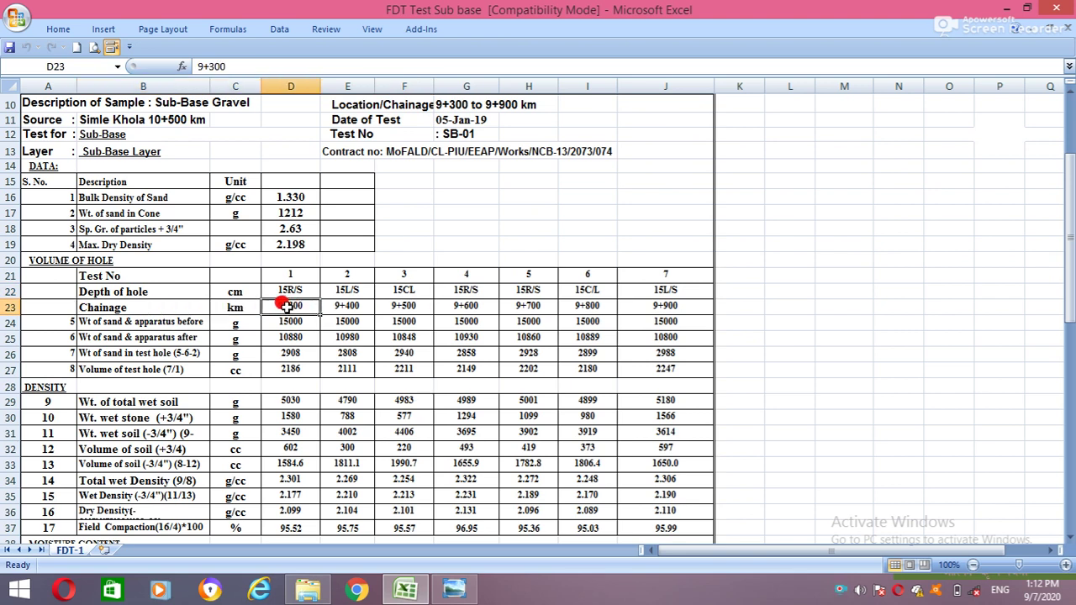
Examine the label, serial number, unit and test 1 value of Wt of sand & apparatus before test in row 24
click(147, 328)
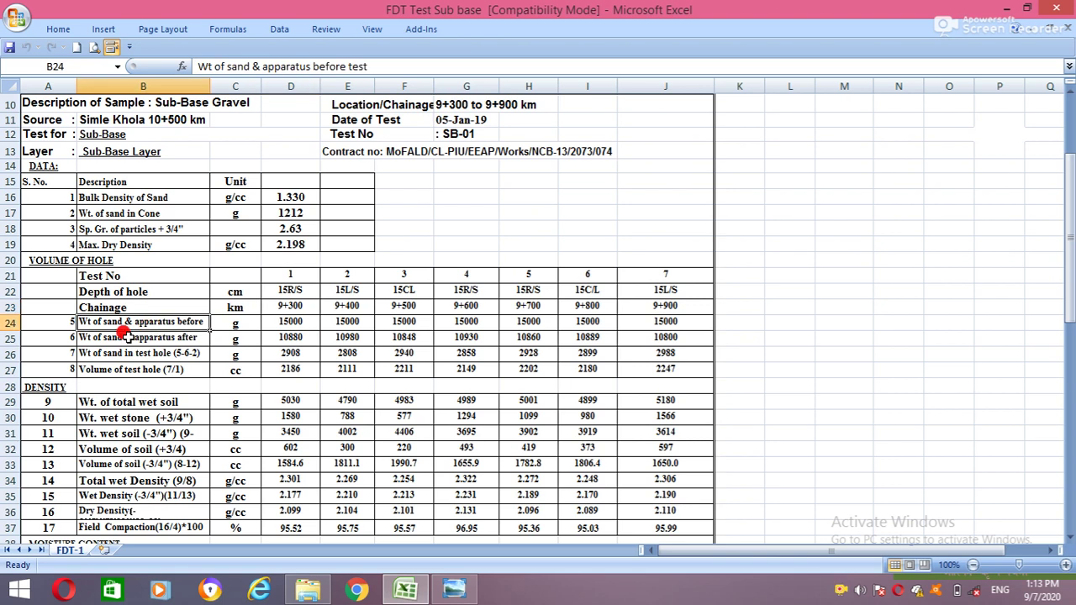
click(40, 323)
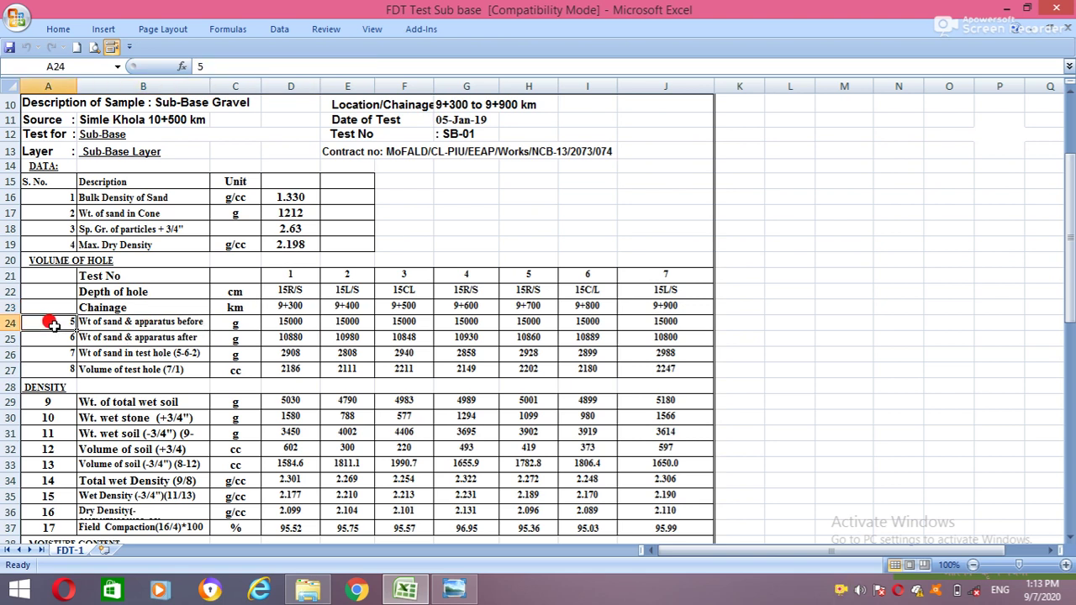
click(235, 322)
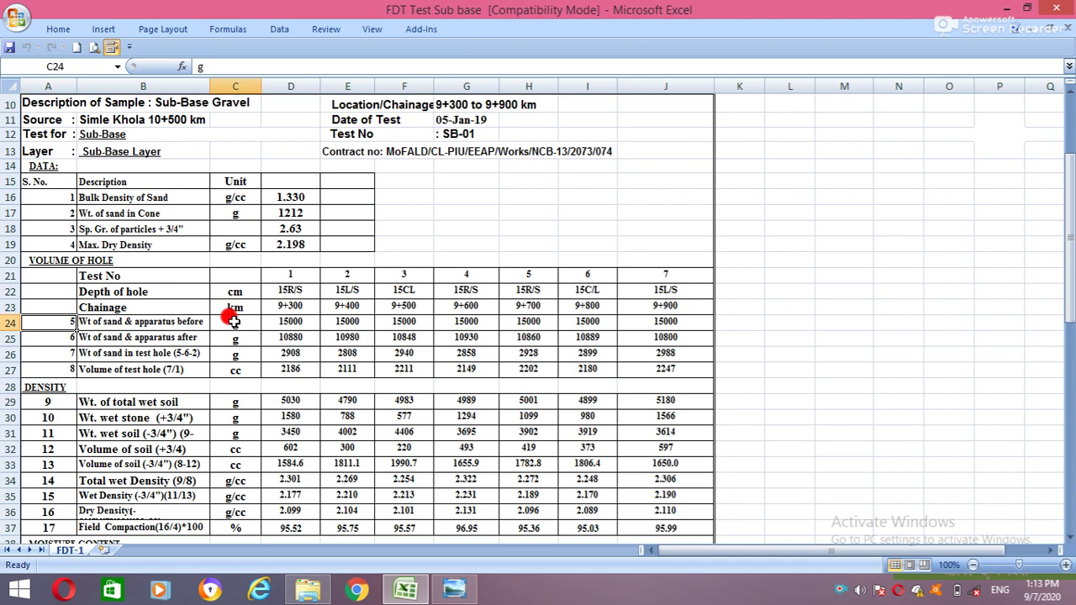
click(284, 319)
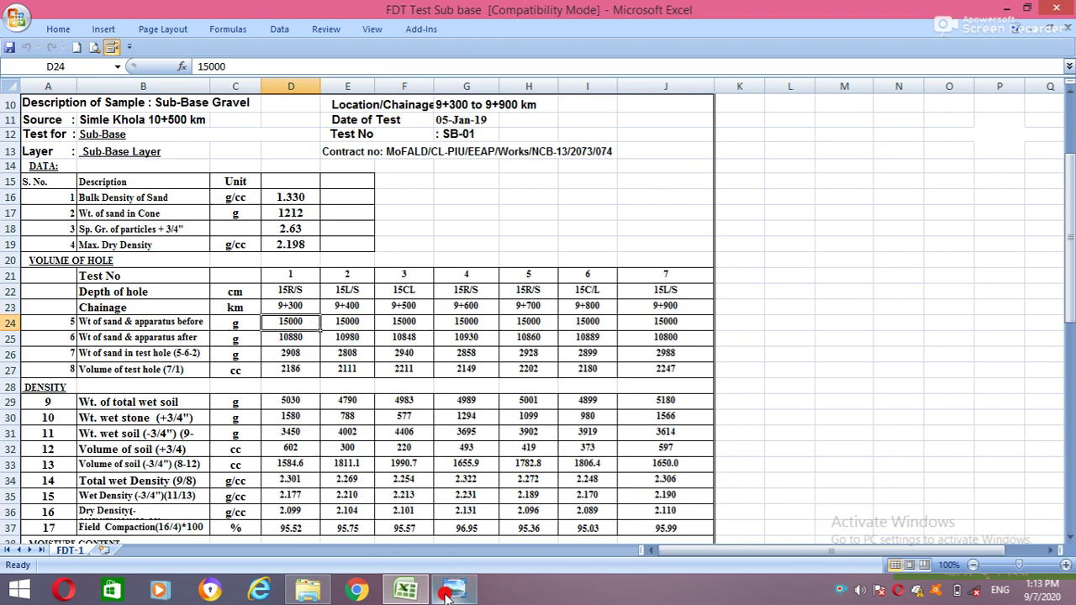
View the sand-filled cylinder photo in Windows Photo Viewer, and return to the before-test weight row in Excel
mouse_move(453, 590)
click(461, 592)
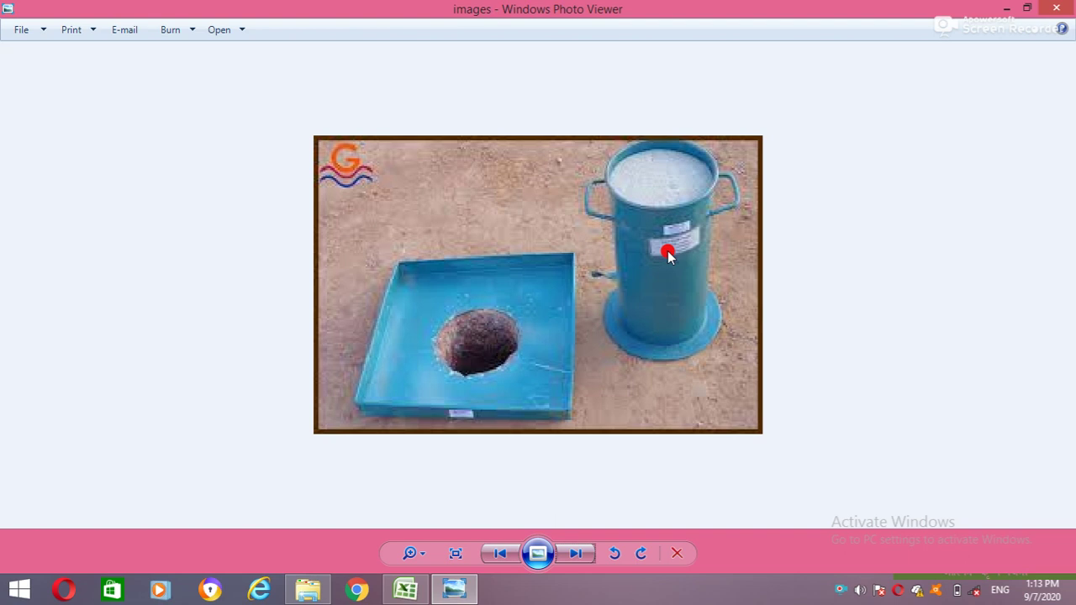
click(406, 590)
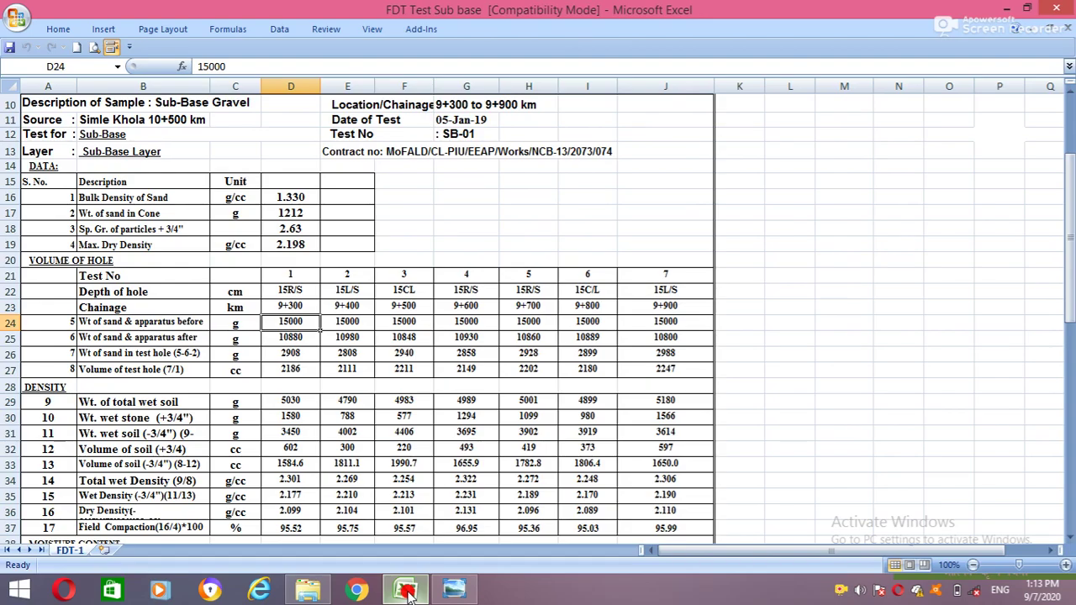
Compare the before-test sand and apparatus weights of tests 1 and 2 with the after-test weight of test 1
click(340, 325)
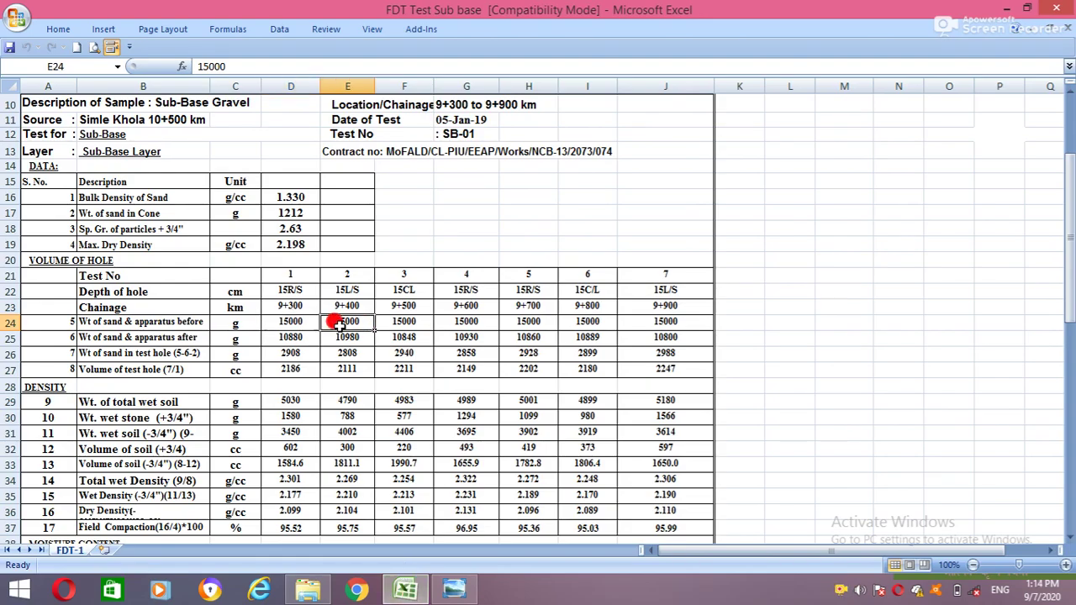
click(286, 323)
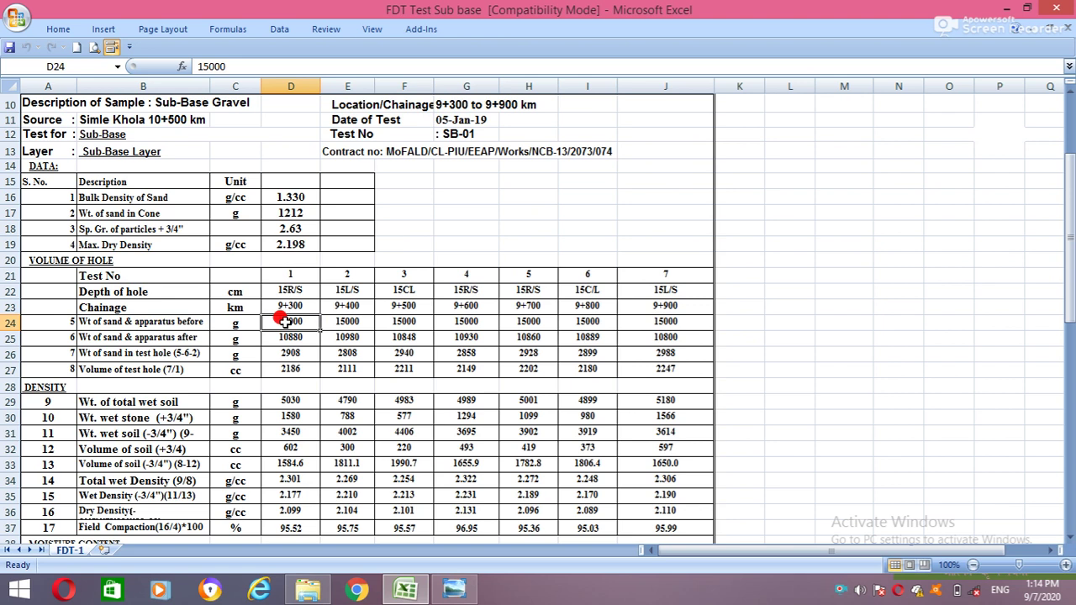
scroll(286, 320, down, 1)
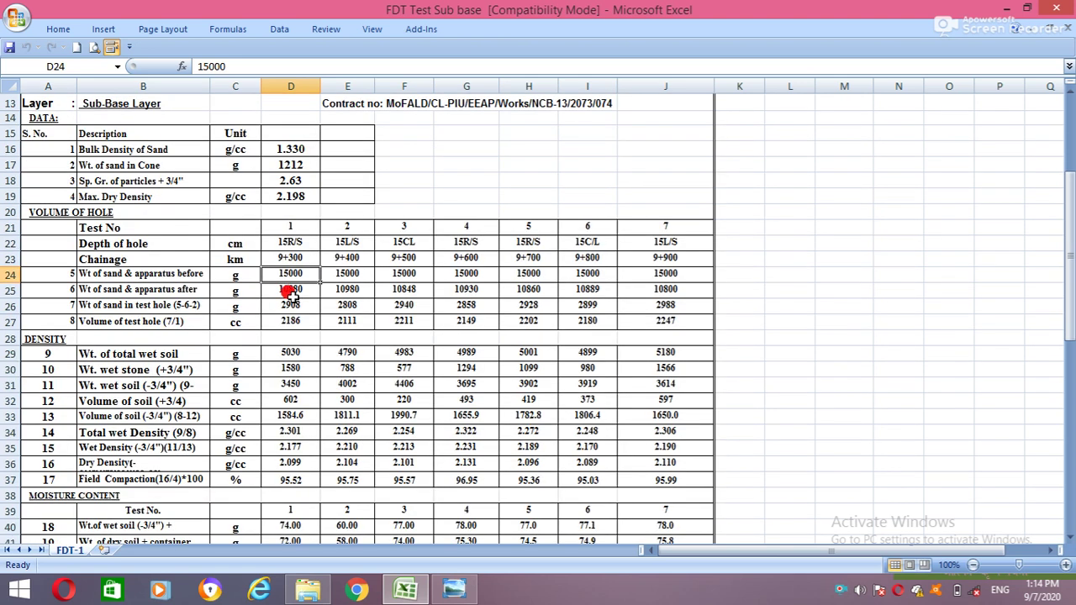
click(296, 290)
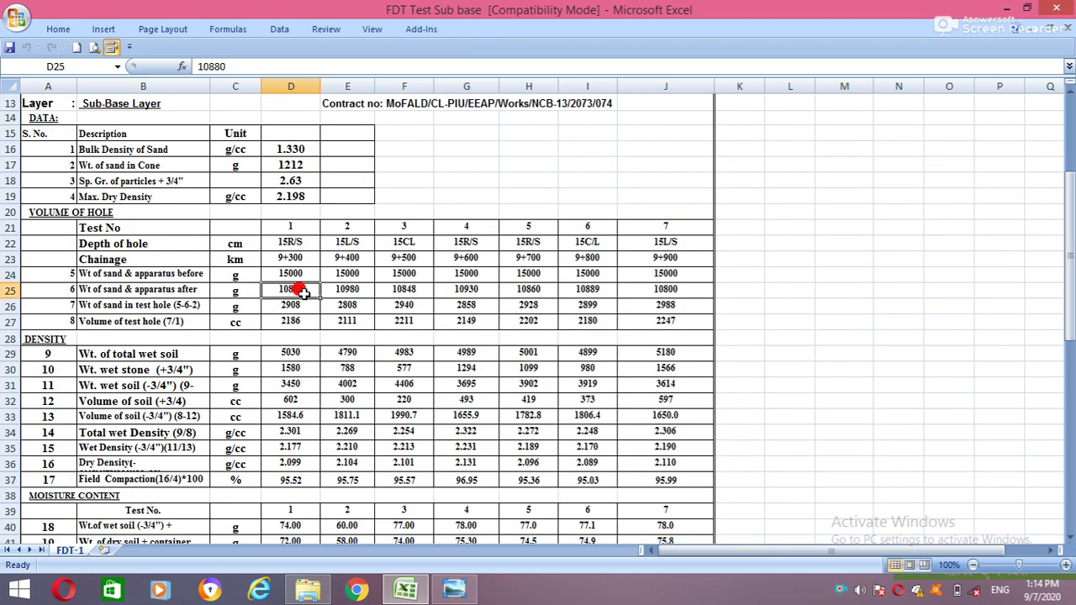
click(294, 275)
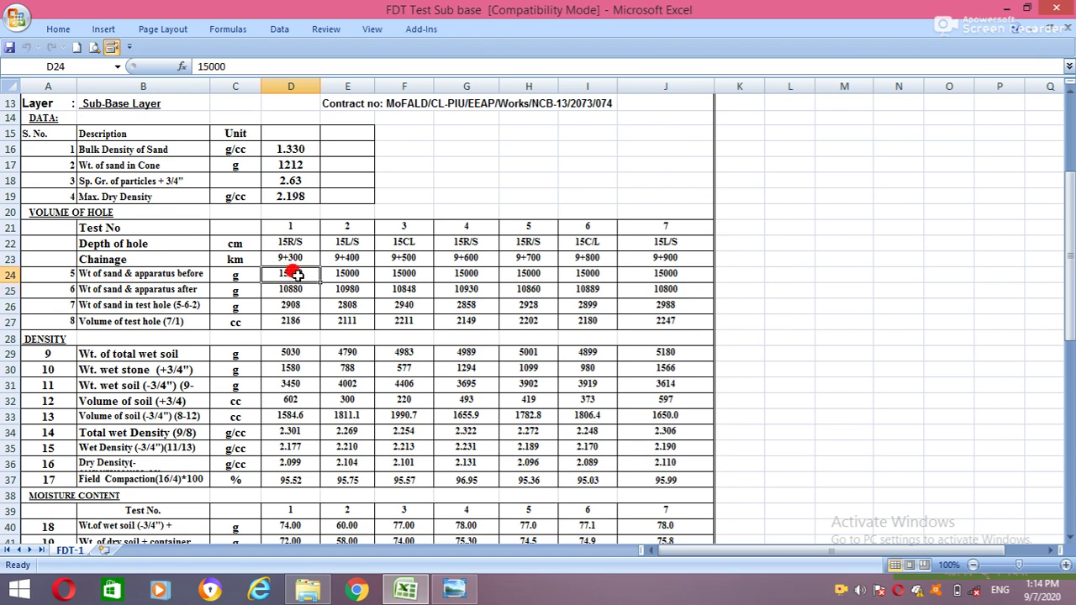
View the excavated hole and sand cylinder photo and the photo of the cylinder on the balance in Windows Photo Viewer, and return to Excel
click(458, 591)
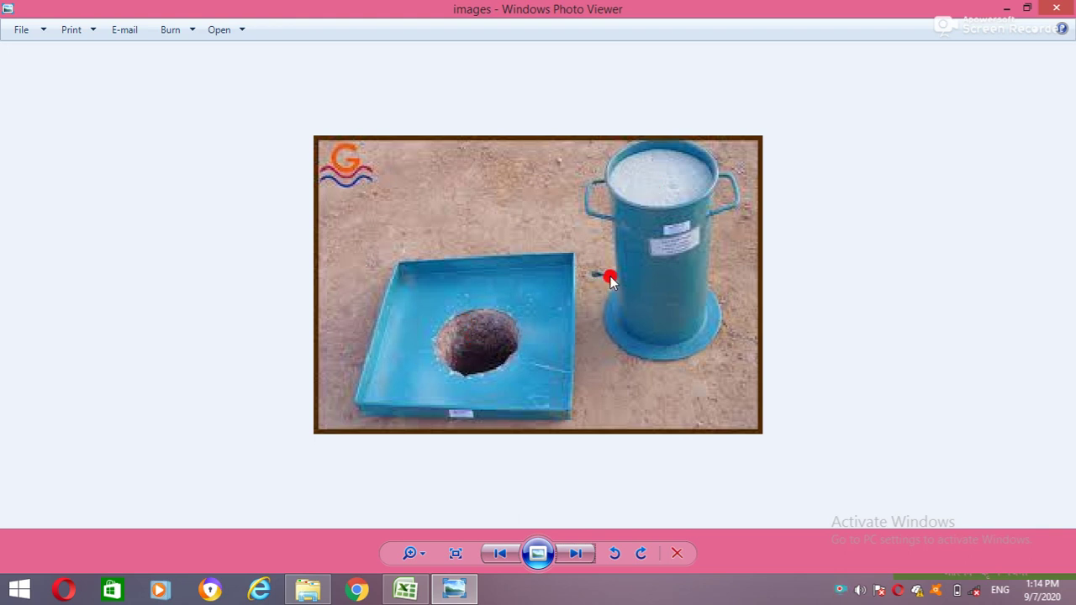
click(405, 590)
click(454, 590)
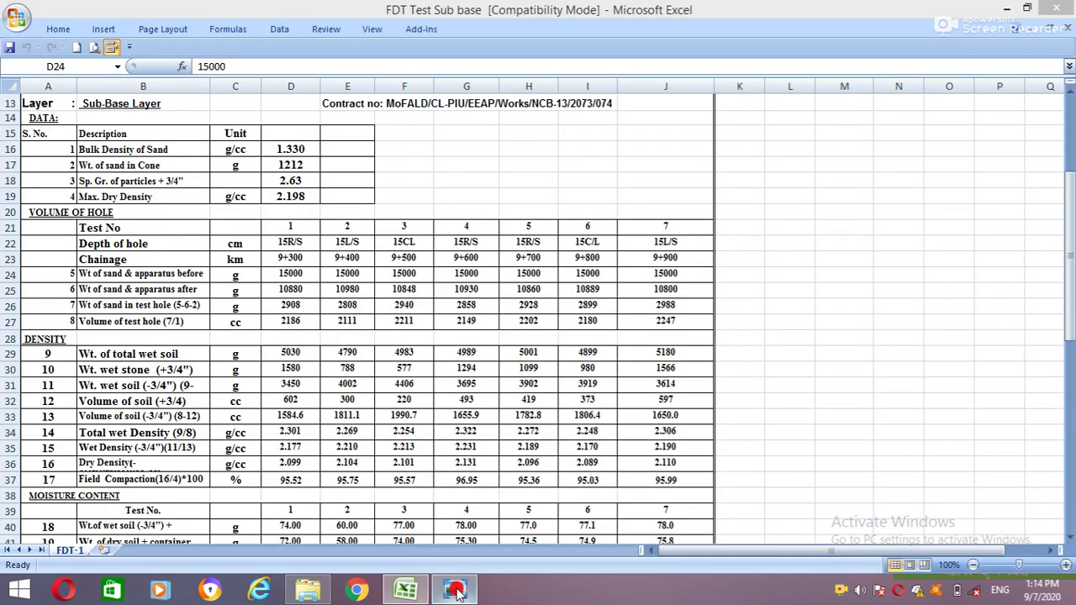
click(500, 558)
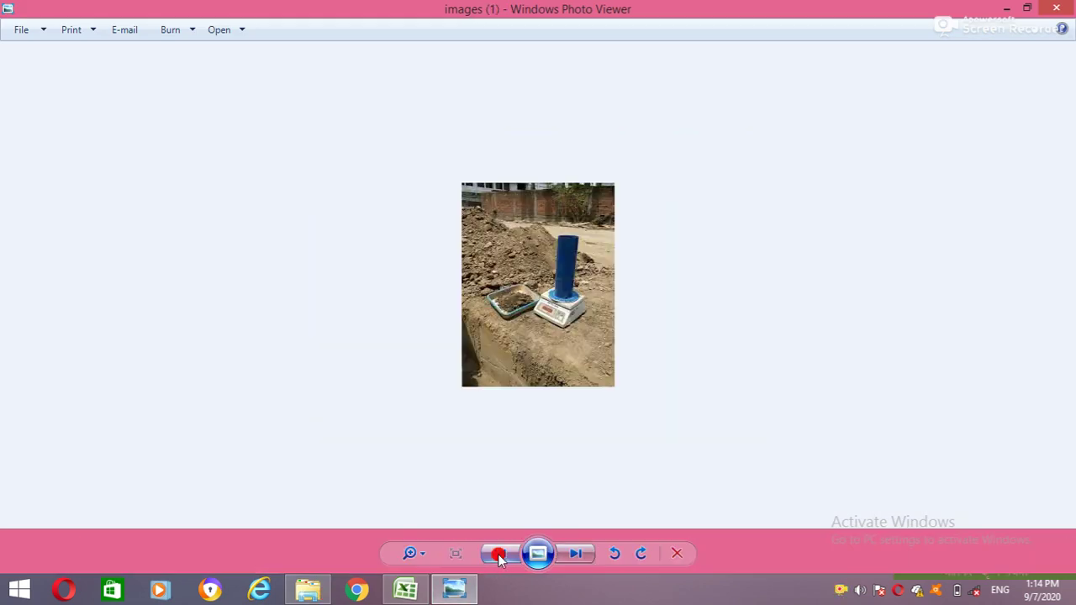
scroll(535, 334, up, 3)
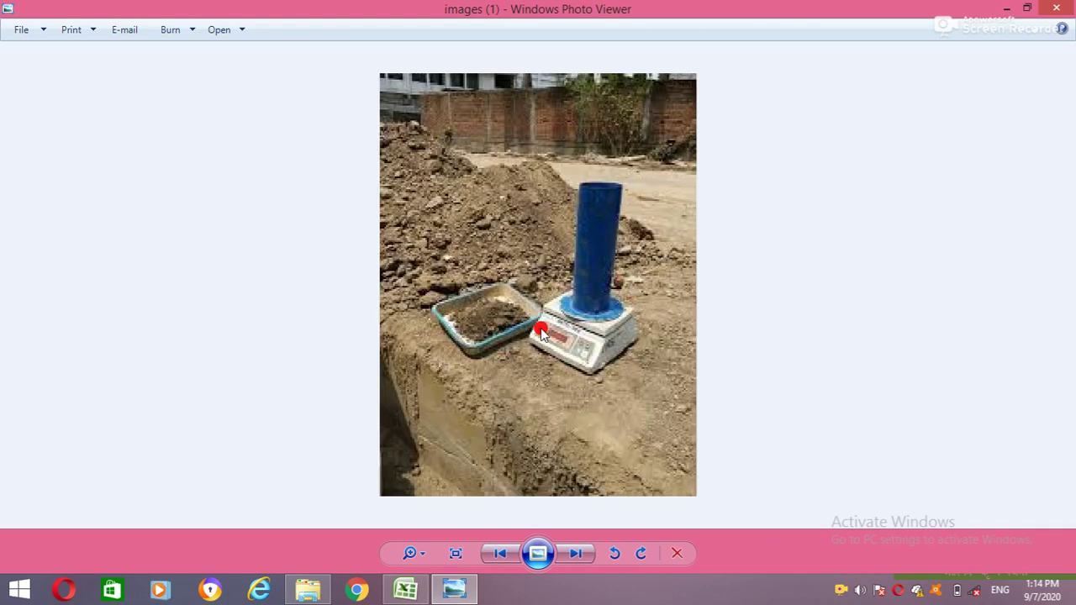
click(408, 592)
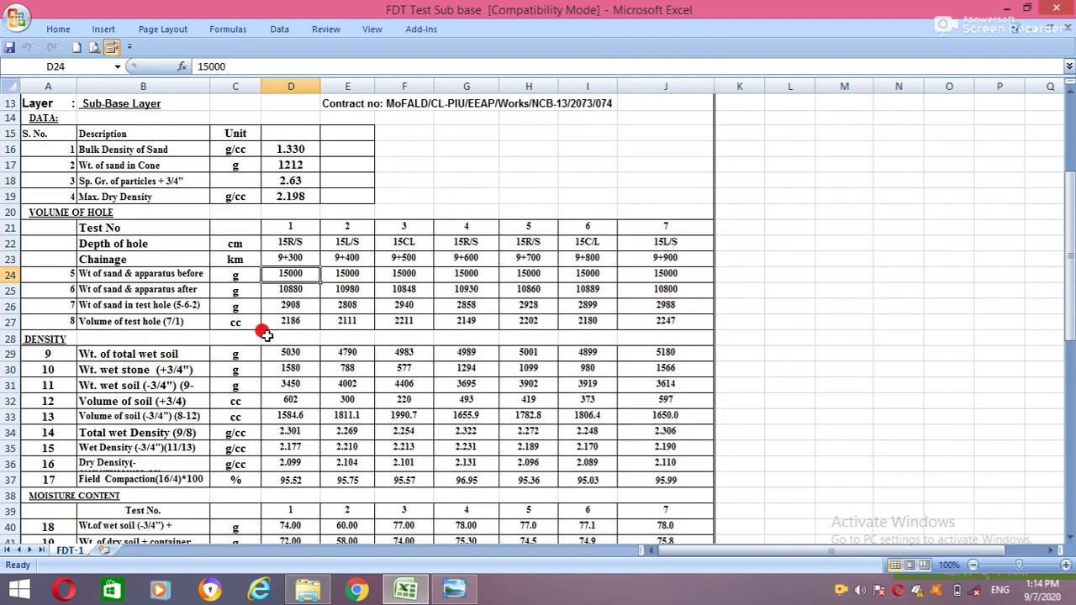
Examine the test 1 after-test weight and the formula for Wt of sand in test hole in D26
click(290, 289)
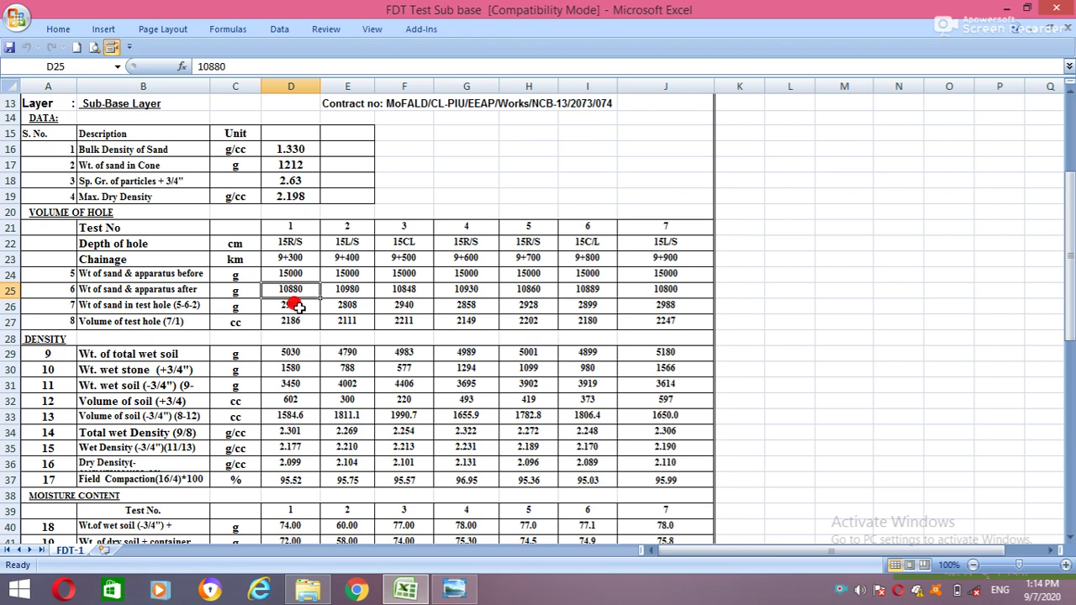
click(164, 304)
click(290, 304)
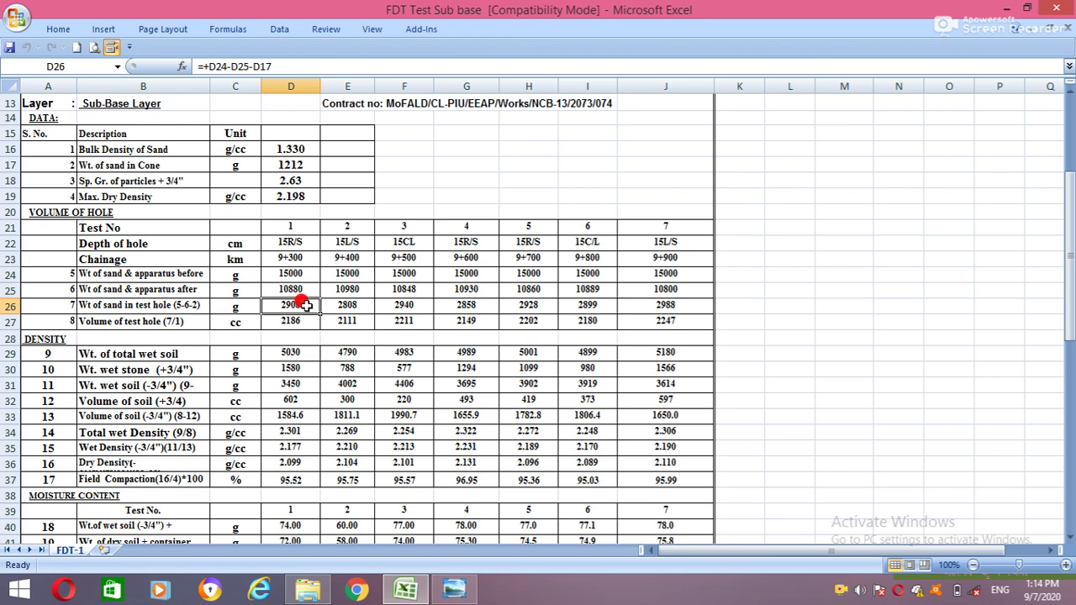
drag(271, 65, 198, 65)
click(270, 66)
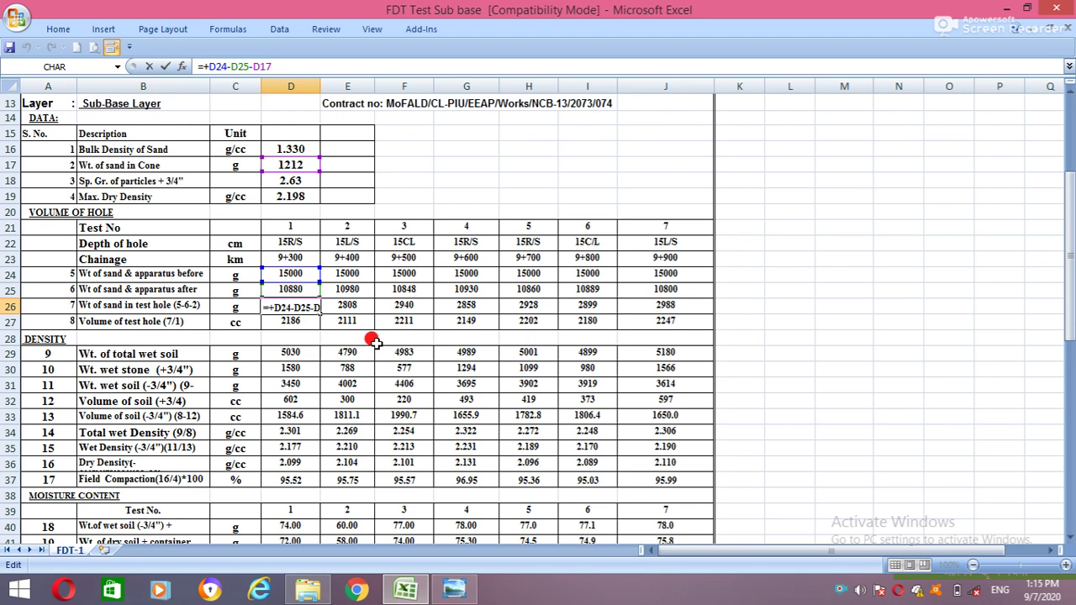
click(380, 291)
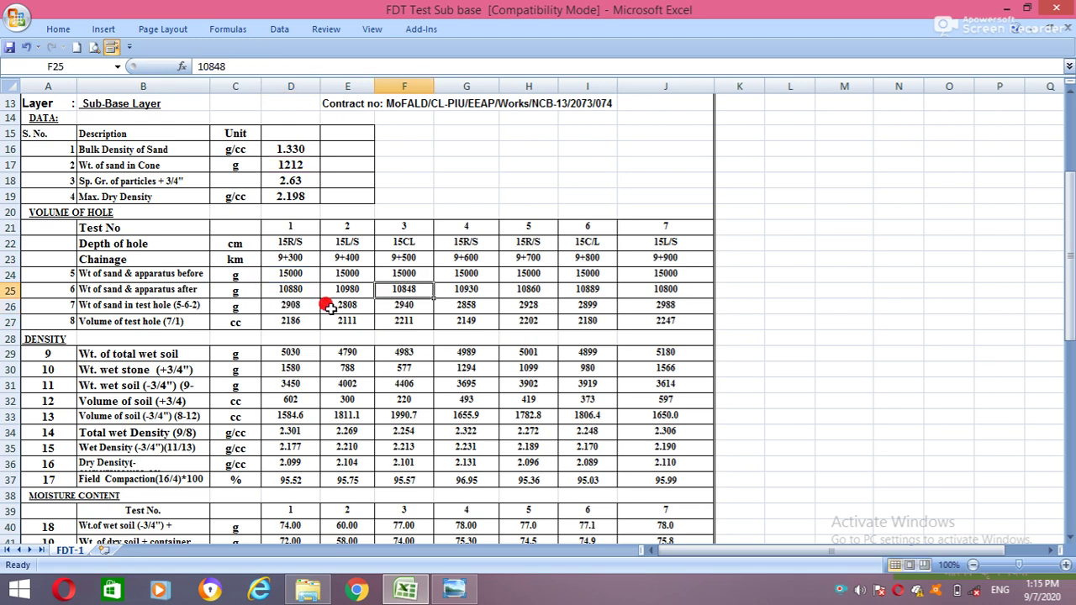
Trace the test hole sand weight of test 1 through its before-test weight, after-test weight and Wt. of sand in Cone
click(291, 274)
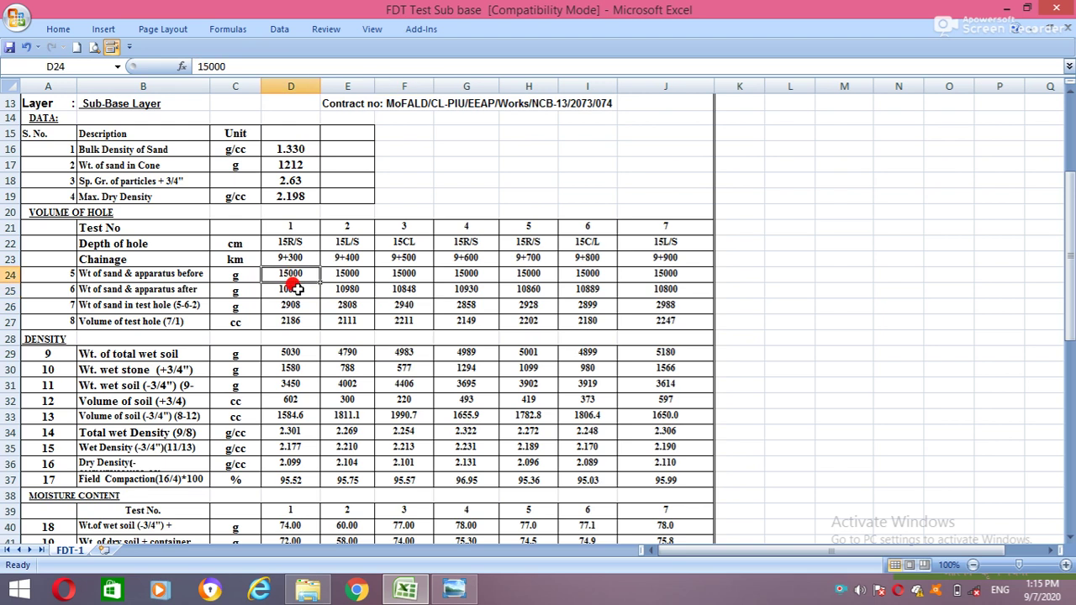
click(296, 288)
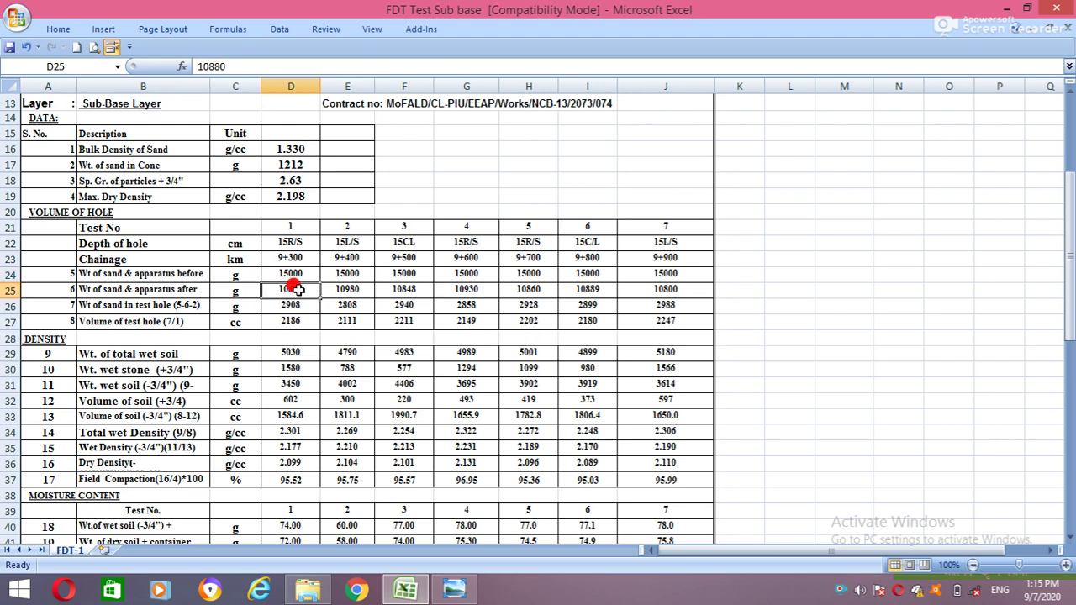
click(311, 164)
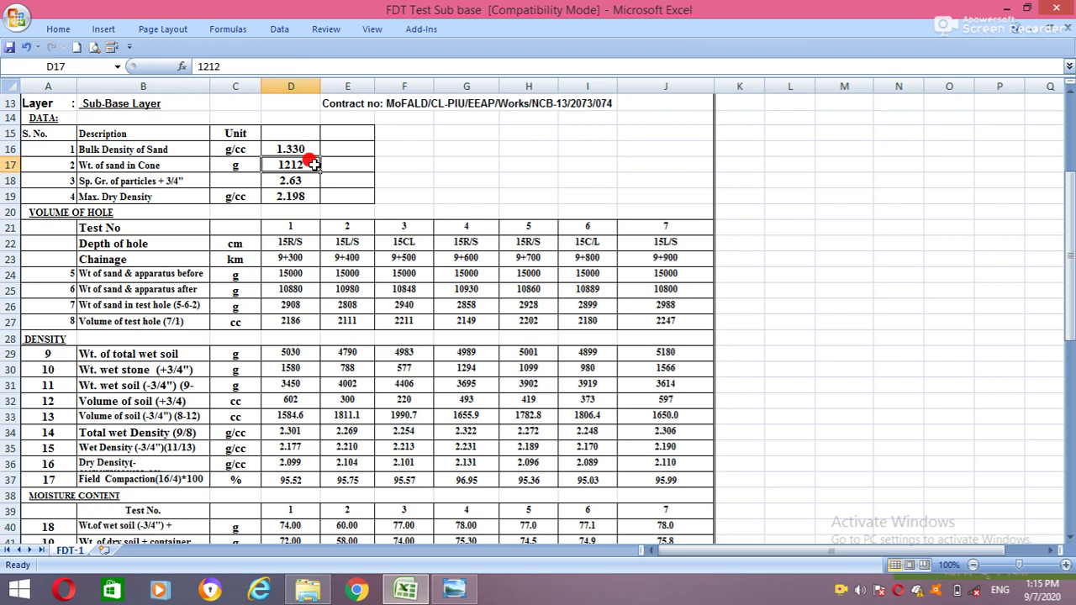
click(290, 302)
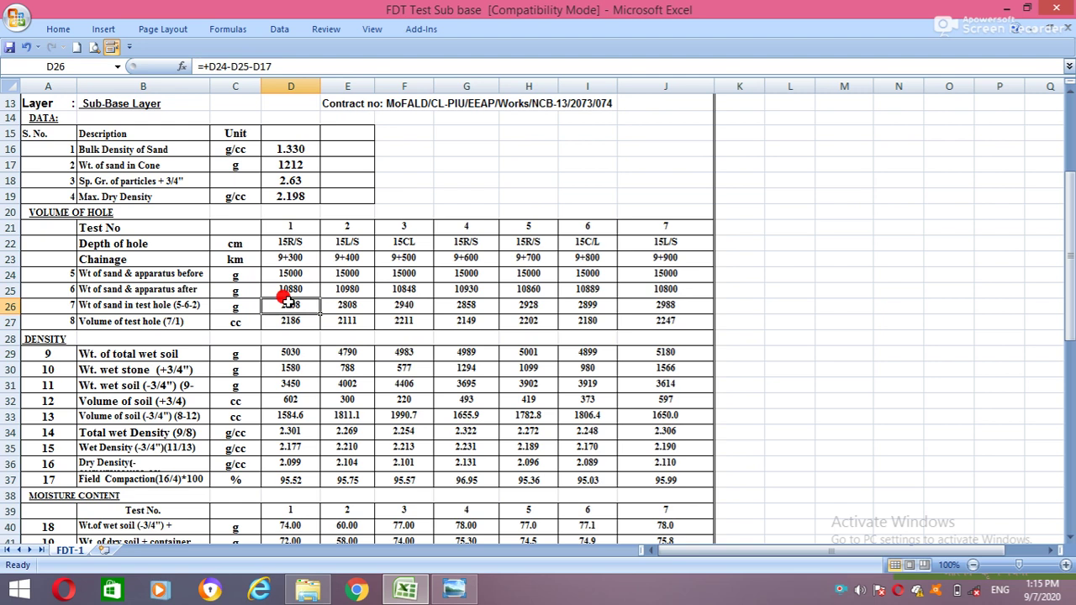
Examine the Volume of test hole formula for test 1 together with its sand weight and Bulk Density of Sand inputs
click(288, 318)
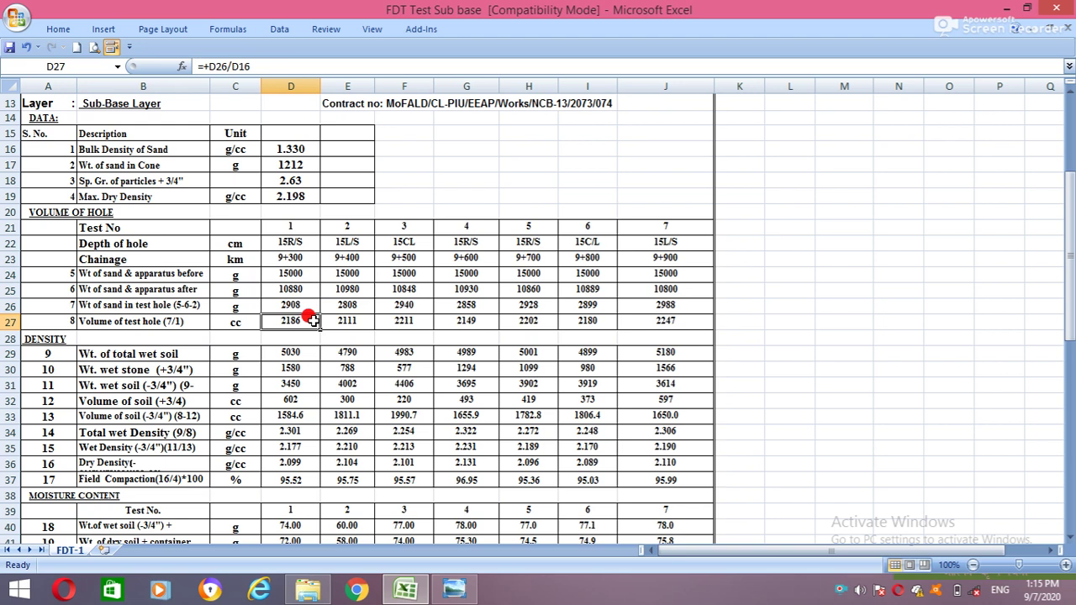
click(142, 318)
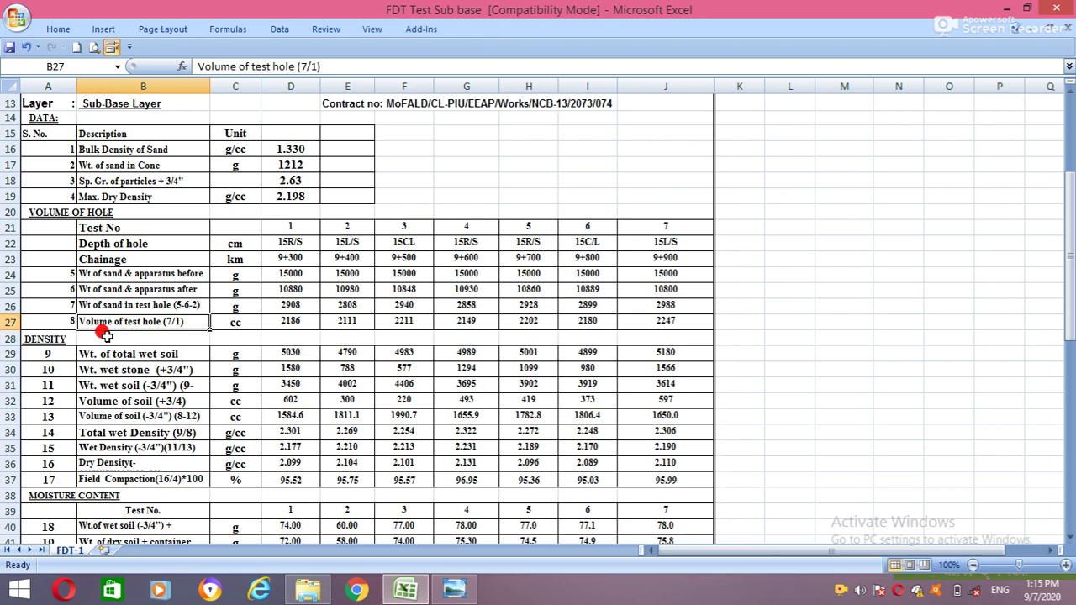
click(290, 303)
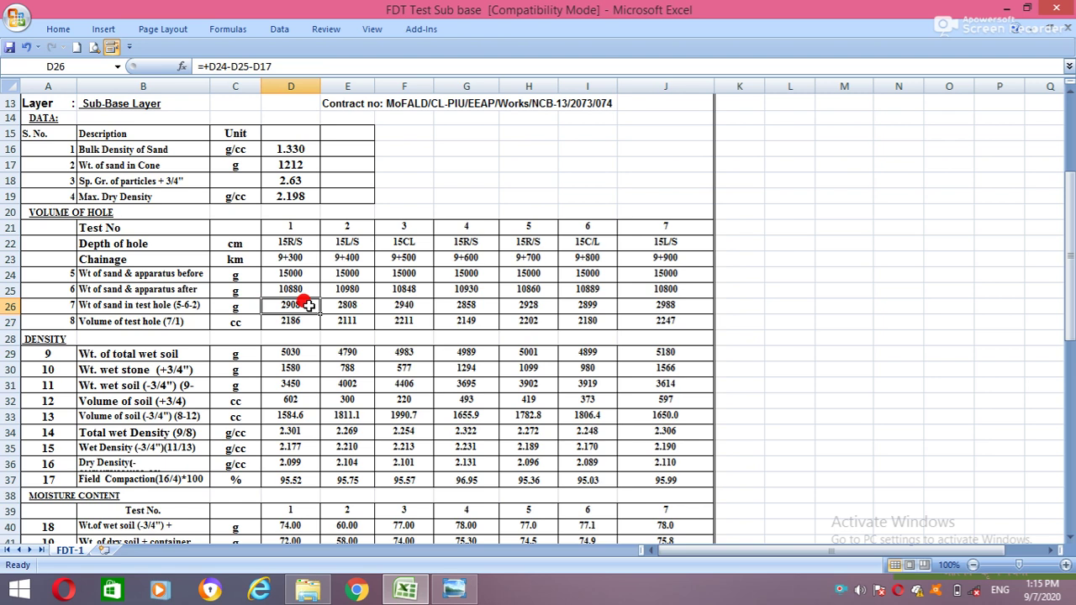
click(81, 144)
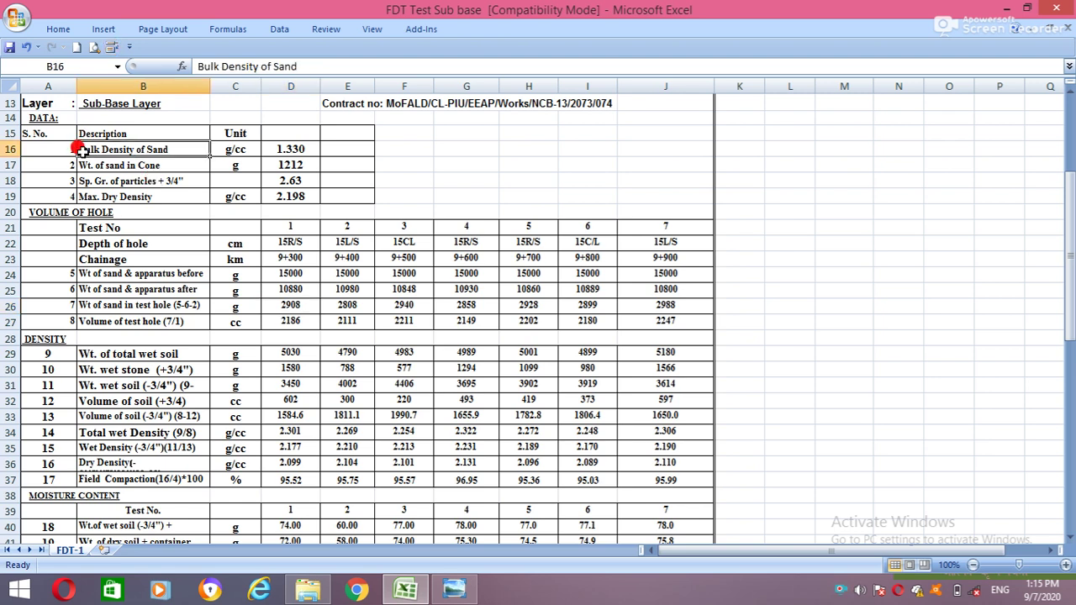
click(280, 148)
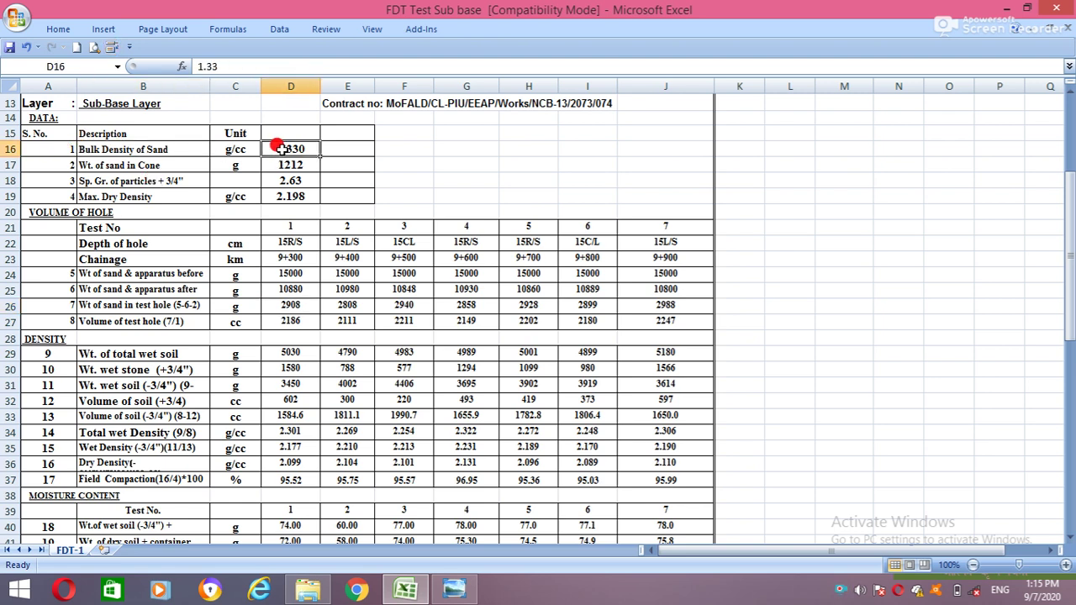
click(299, 321)
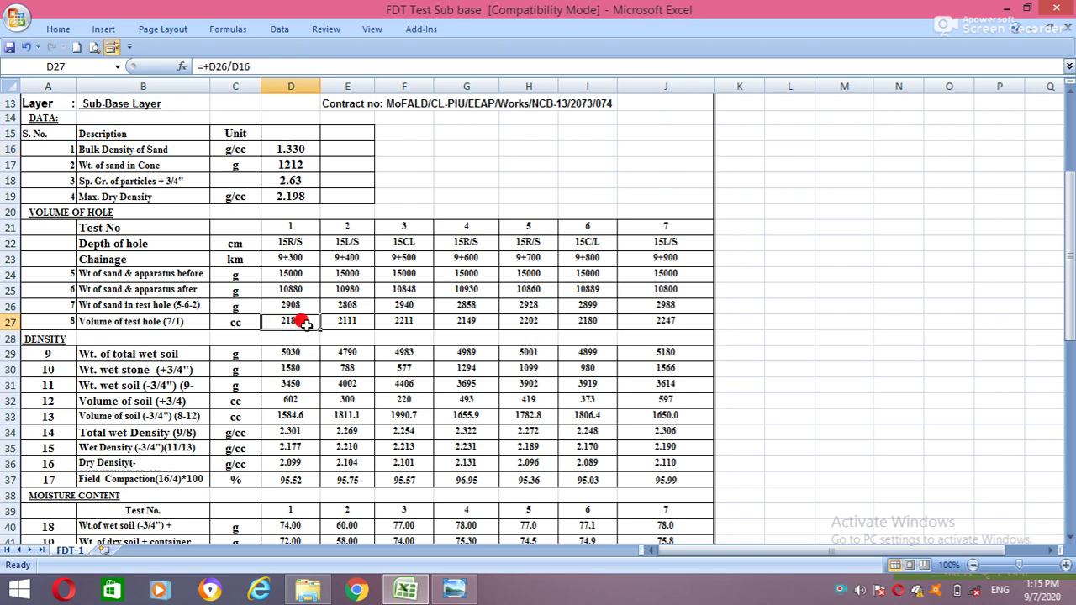
Examine the DENSITY section heading and the Wt. of total wet soil row with its test 1 value
scroll(304, 321, down, 1)
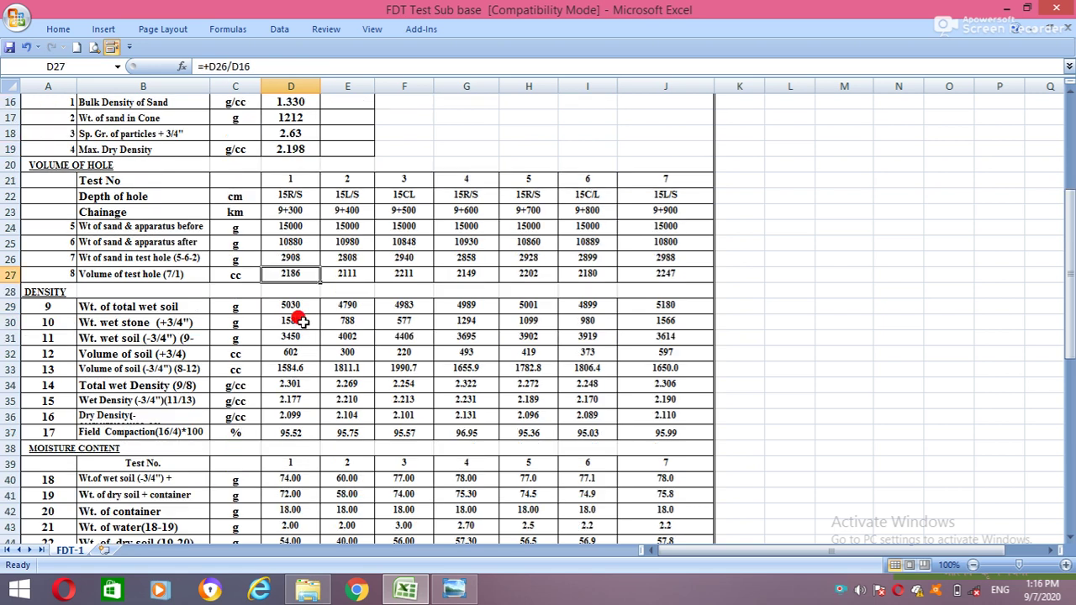
scroll(303, 321, down, 1)
click(36, 242)
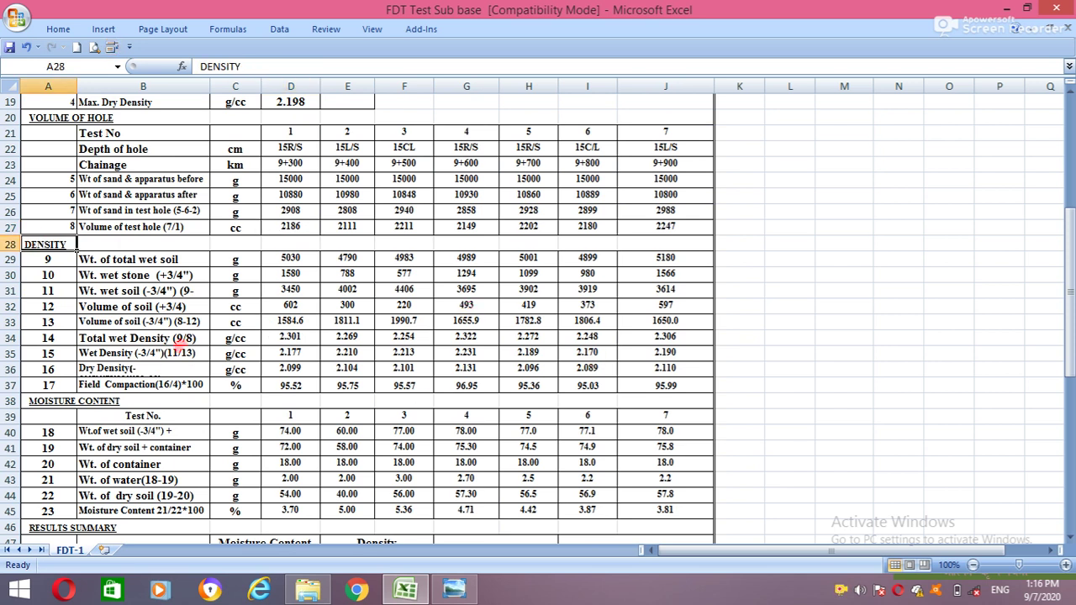
click(135, 259)
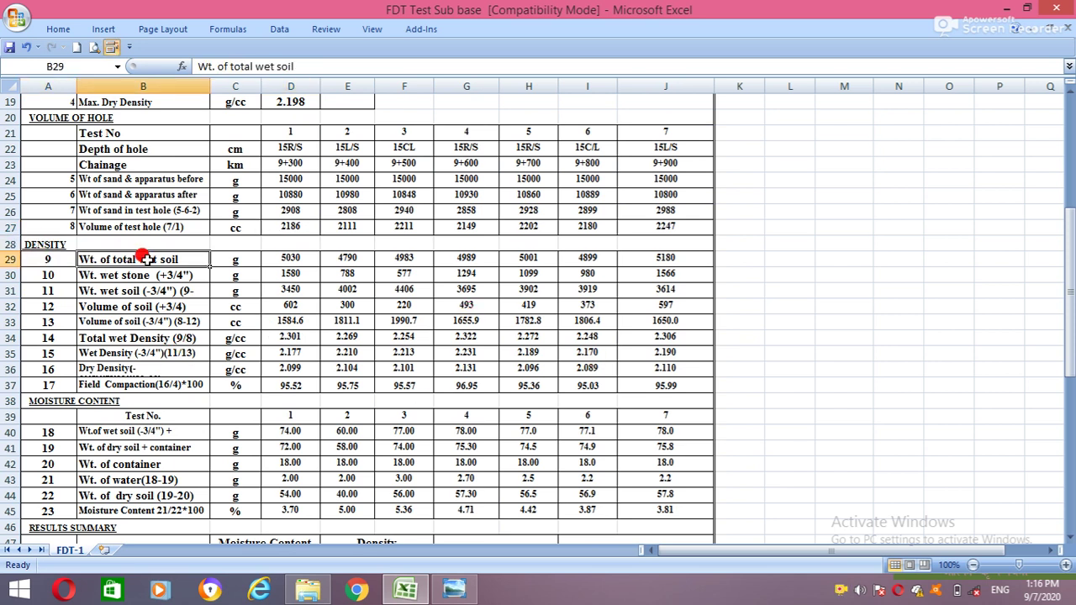
click(307, 259)
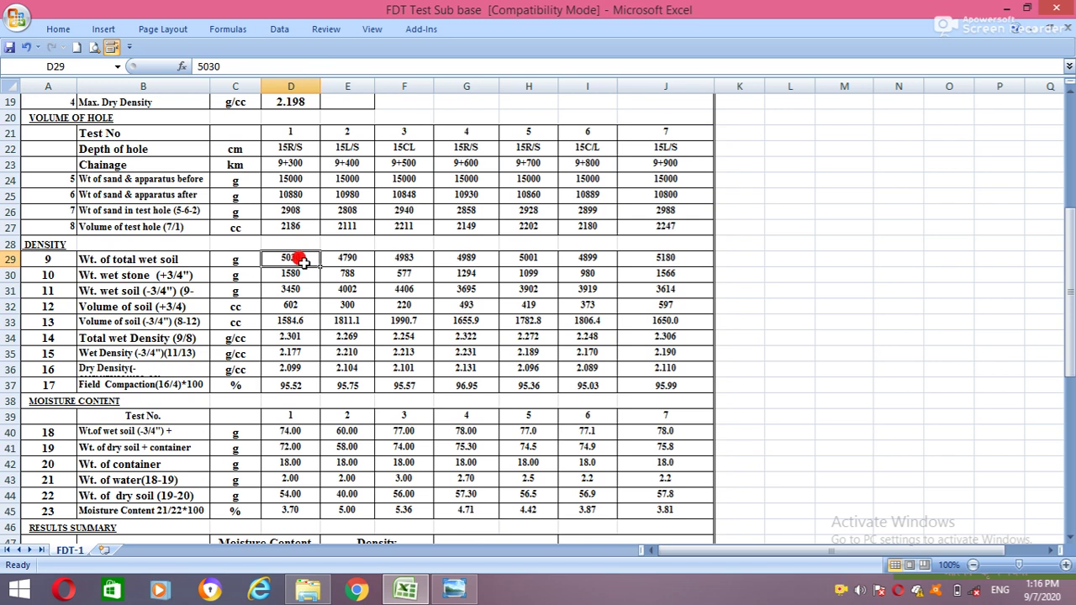
Find site photo 20180617_123355 in Windows Photo Viewer, enlarge the hole excavation and soil tray, and return to Excel
click(459, 591)
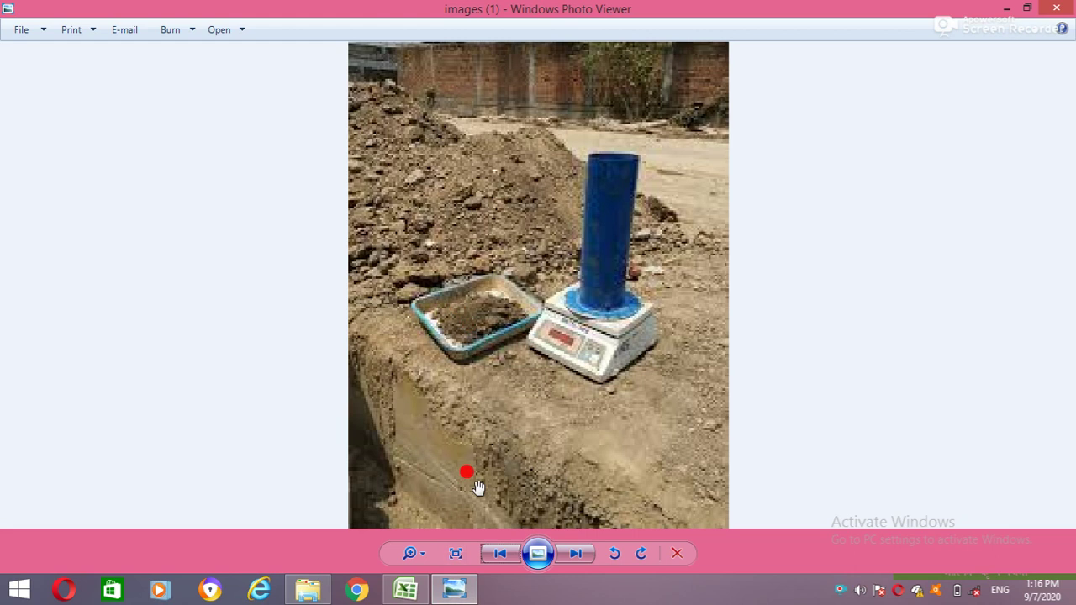
click(497, 553)
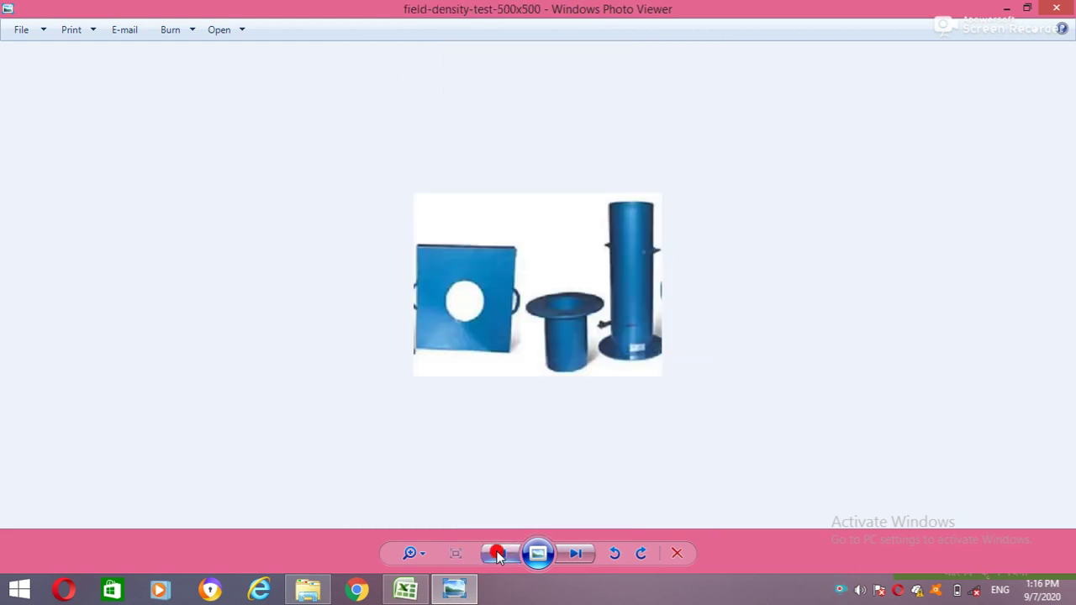
click(498, 554)
click(498, 554)
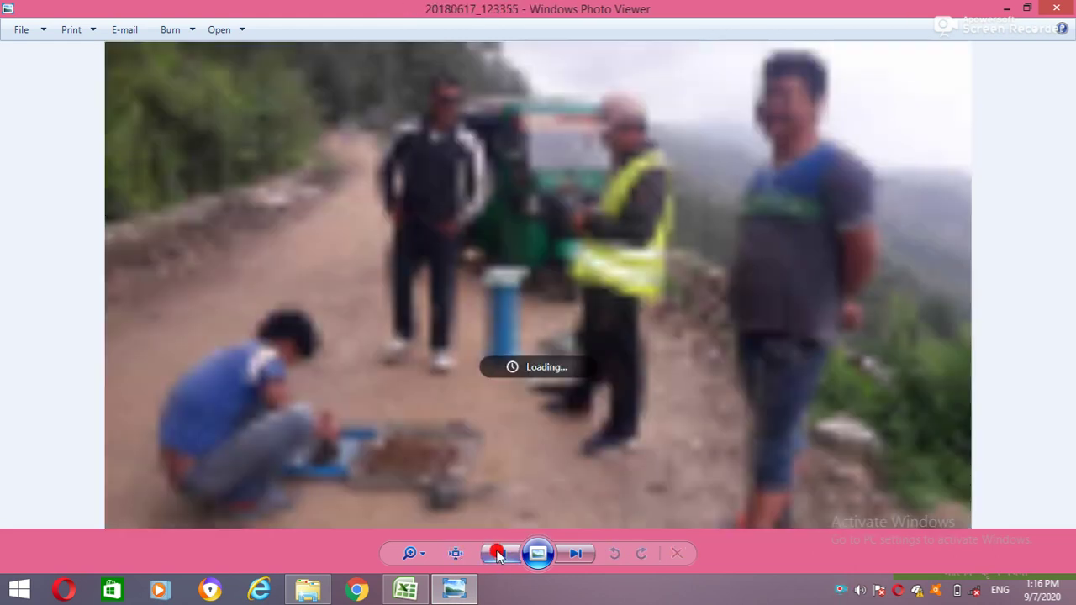
scroll(401, 490, up, 3)
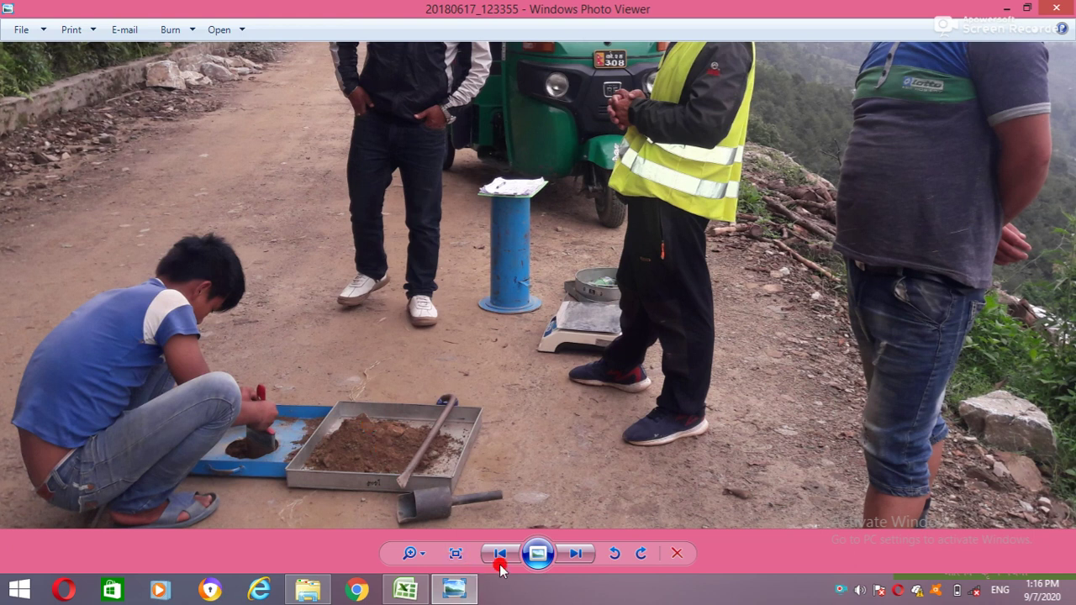
click(411, 594)
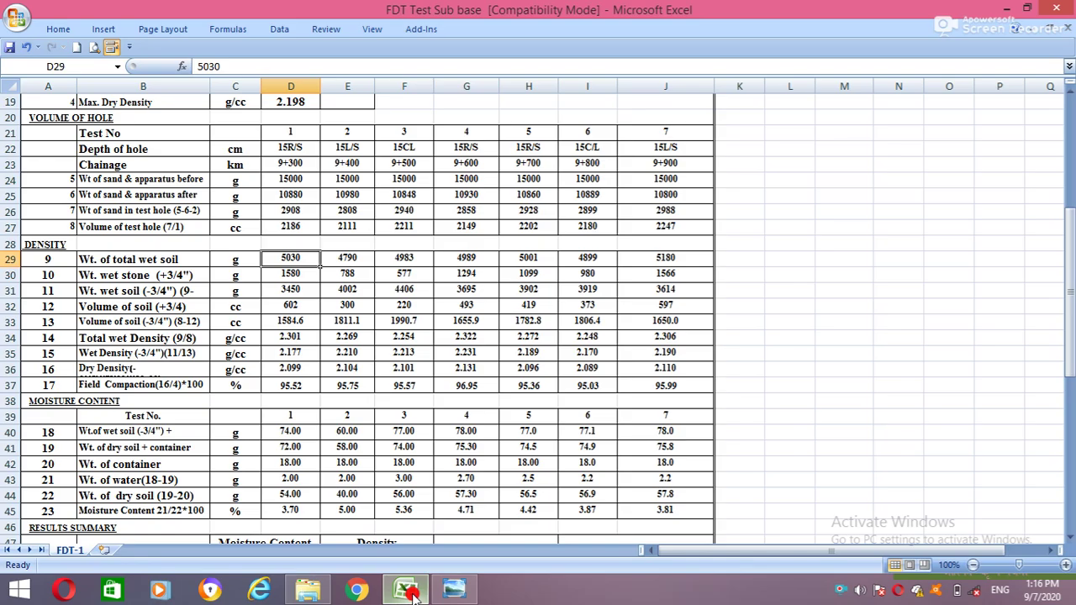
Compare the test 1 values of Wt. wet stone (+3/4") and Wt. of total wet soil, and check the wet stone label
click(299, 274)
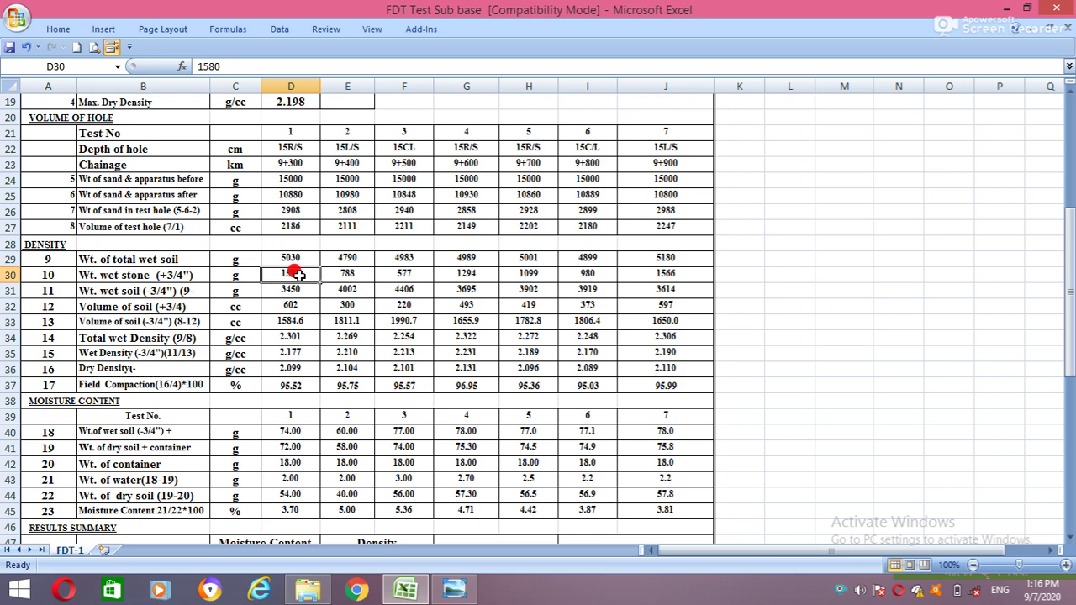
click(292, 257)
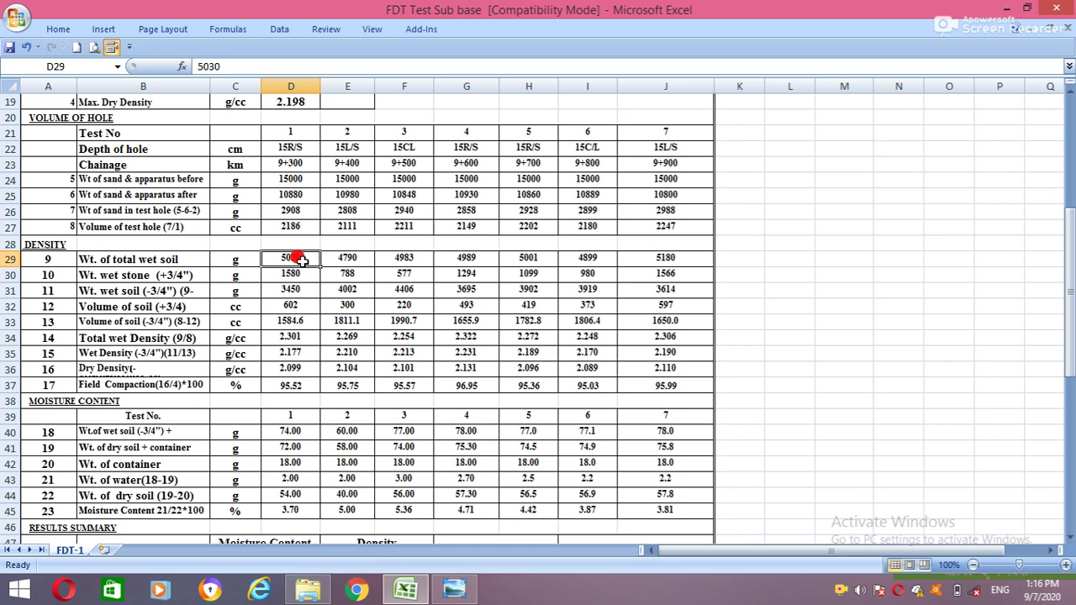
click(161, 277)
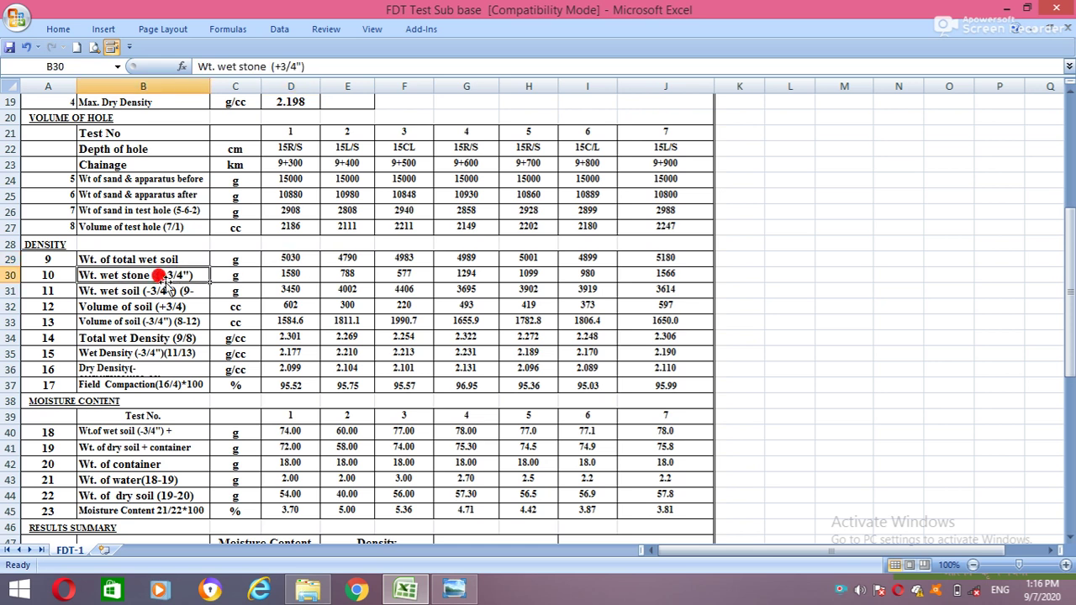
Enlarge the sieve and balance in site photo 20180617_123355, check back with the Excel sheet, and bring up site photo 20180502_134529
click(454, 593)
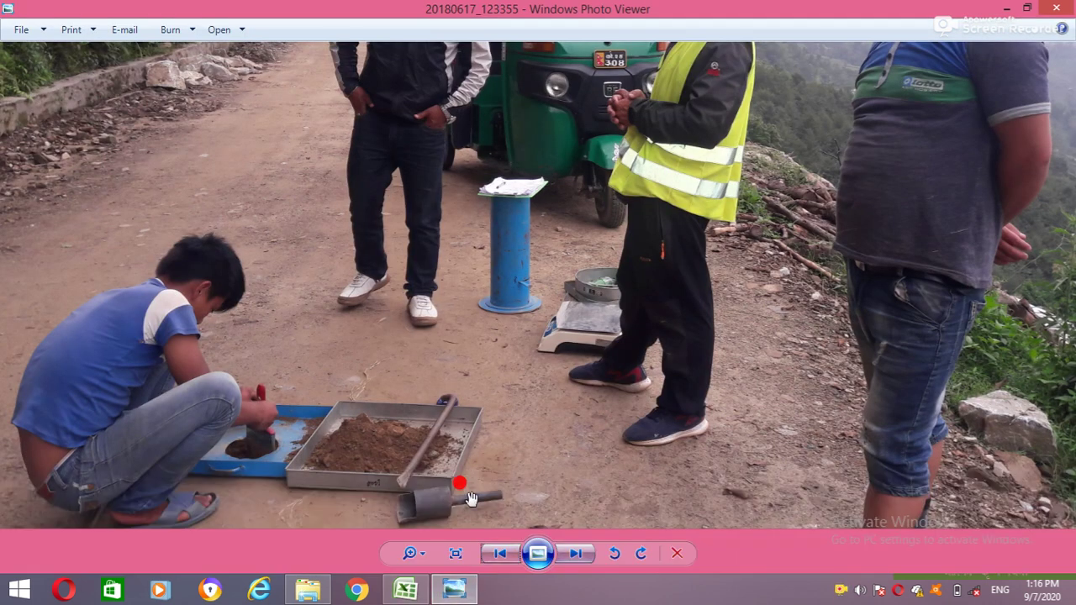
scroll(633, 290, up, 1)
scroll(633, 290, up, 1)
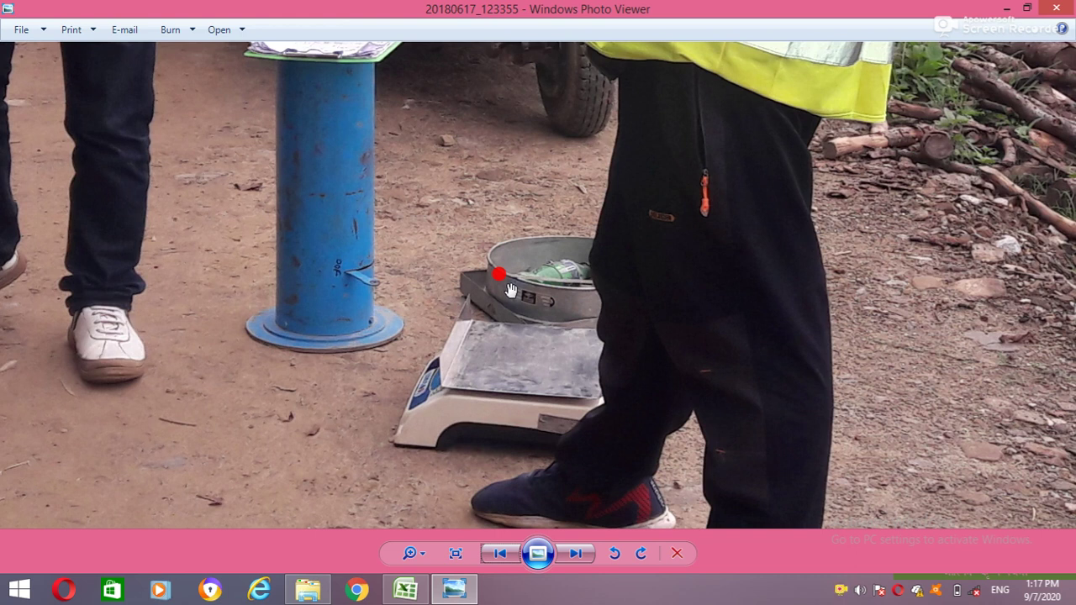
click(406, 590)
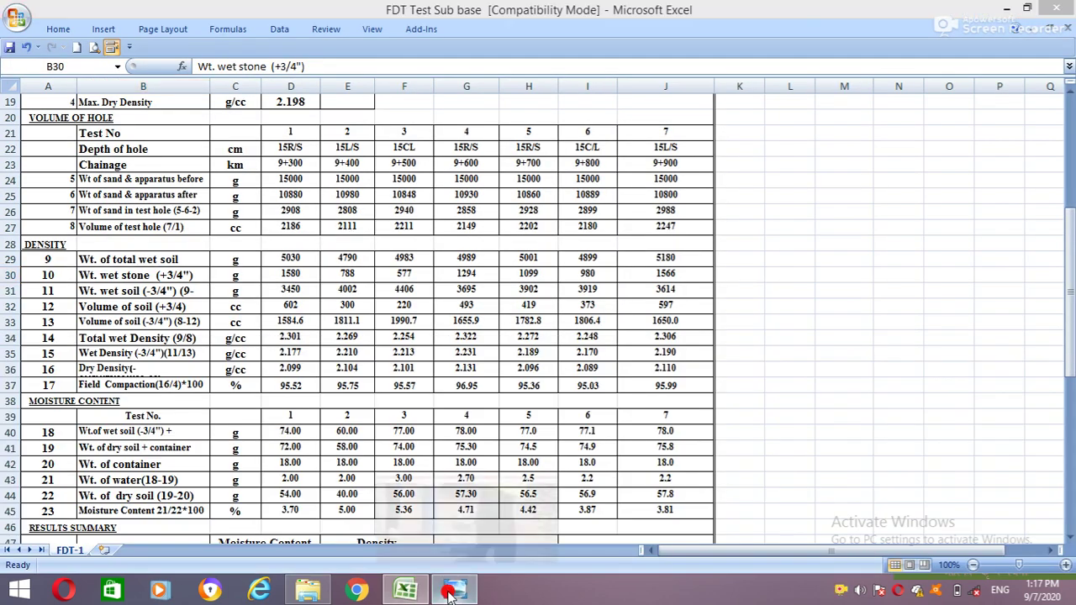
click(405, 582)
click(501, 554)
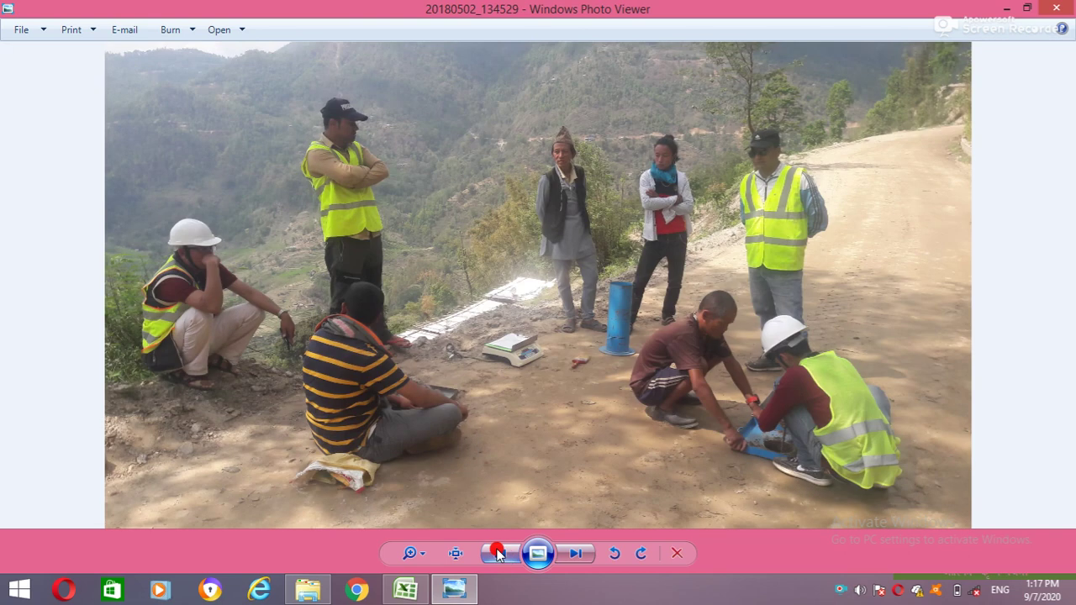
View site photo 20180502_134512 and enlarge the hole excavation and soil tray
click(498, 555)
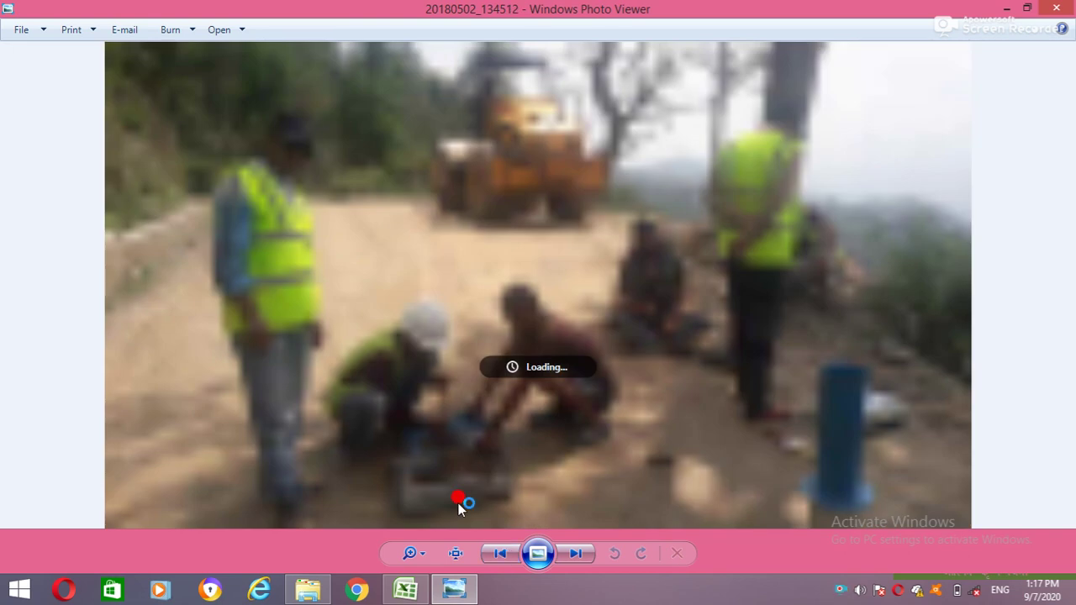
scroll(458, 507, up, 3)
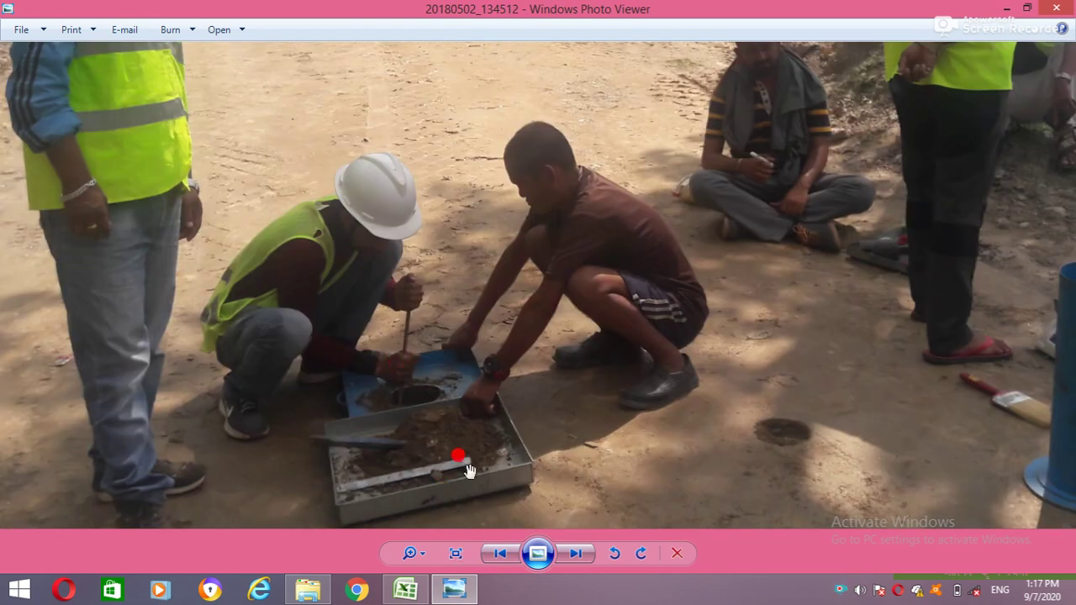
click(577, 554)
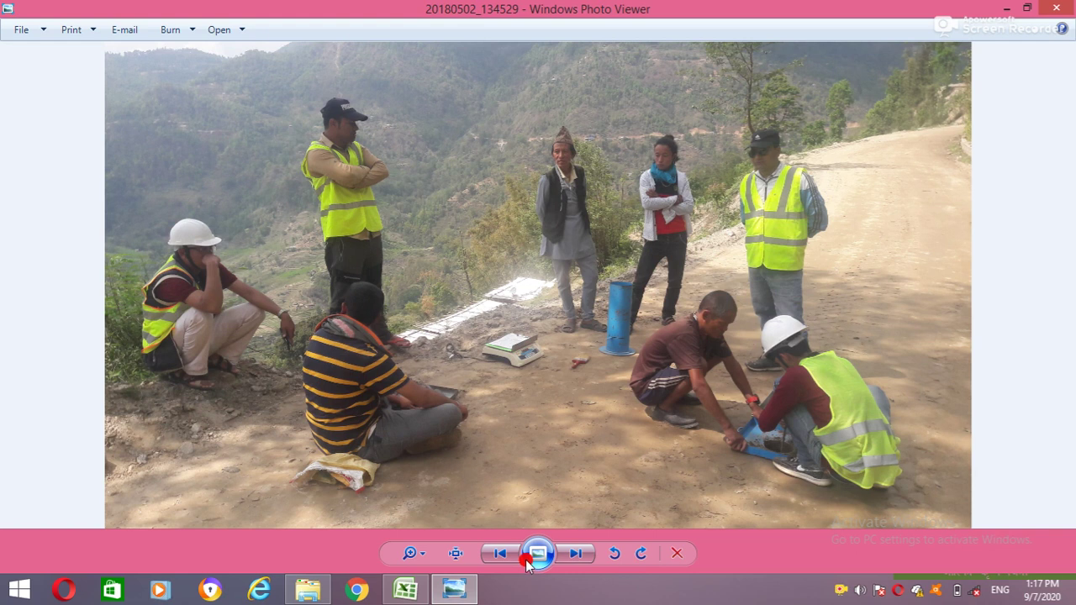
Bring up site photo 20180617_123355, enlarge the sieve and balance, and return to the Excel sheet
click(577, 554)
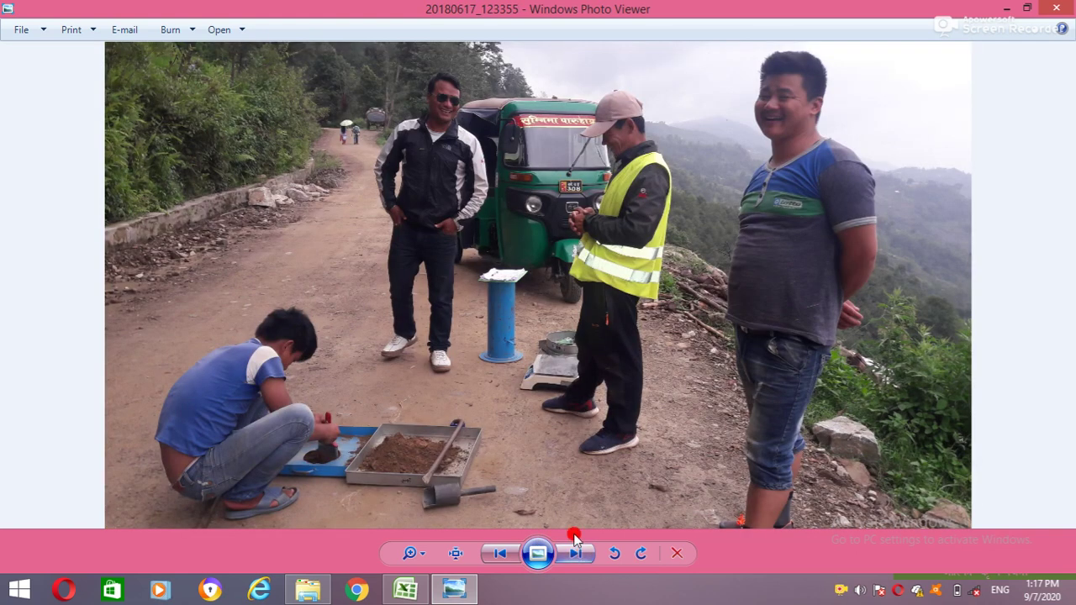
scroll(549, 342, up, 2)
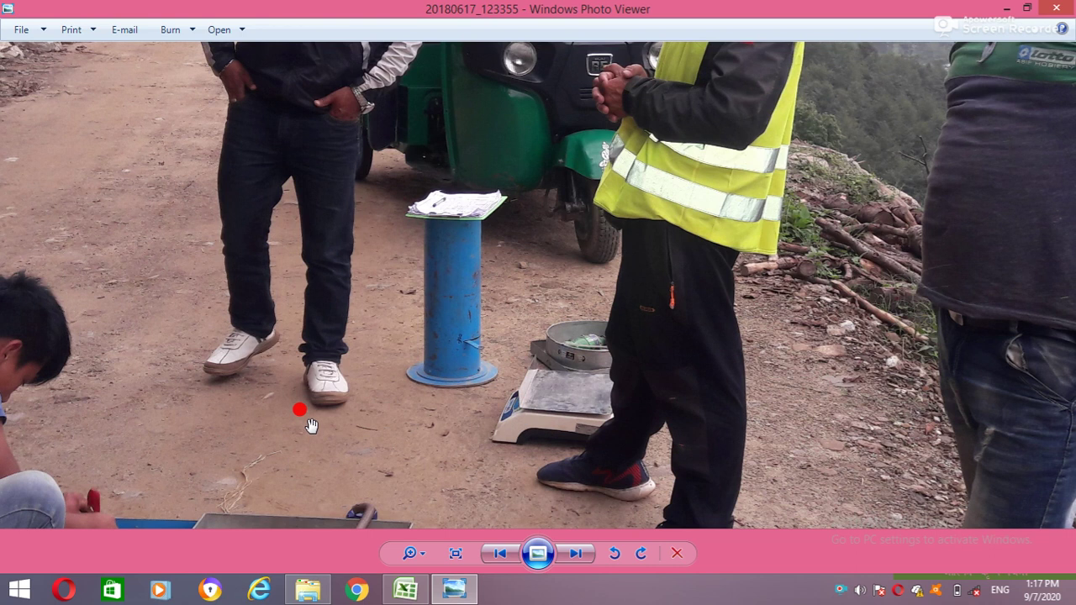
scroll(308, 430, down, 1)
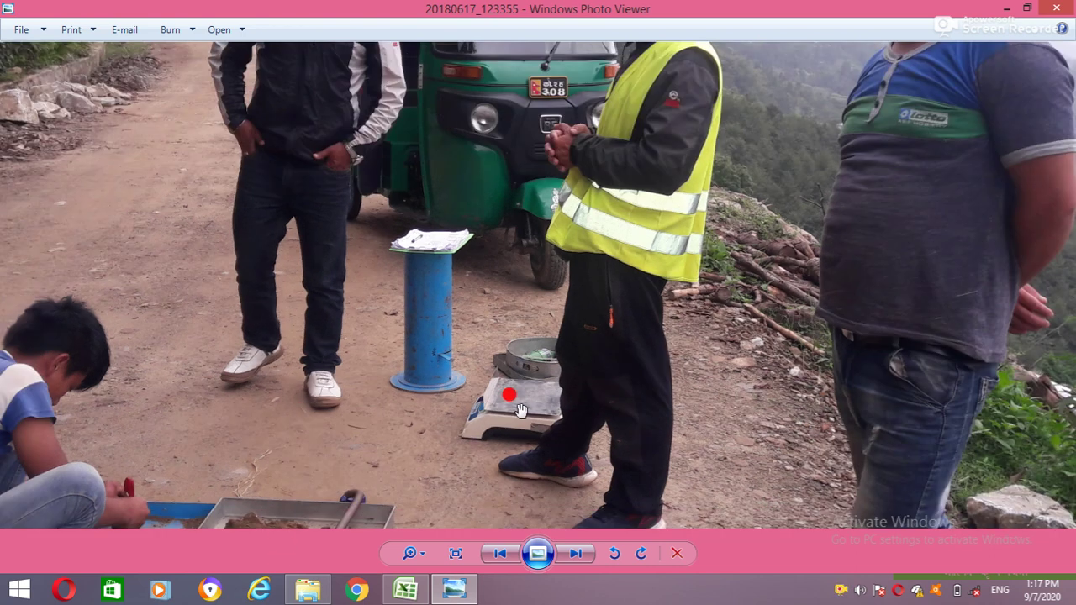
scroll(531, 367, up, 1)
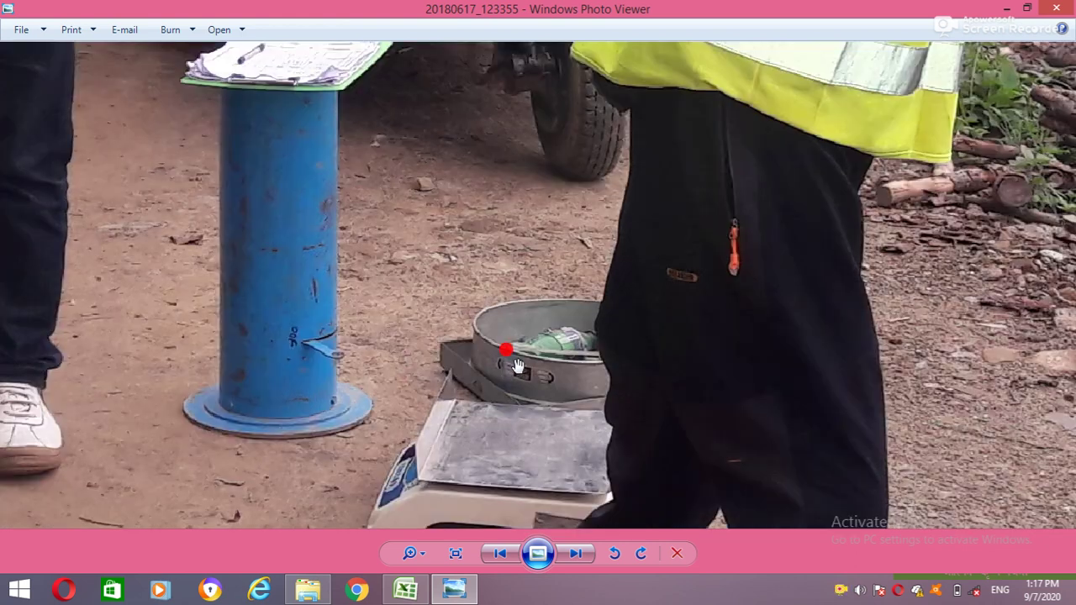
key(Right)
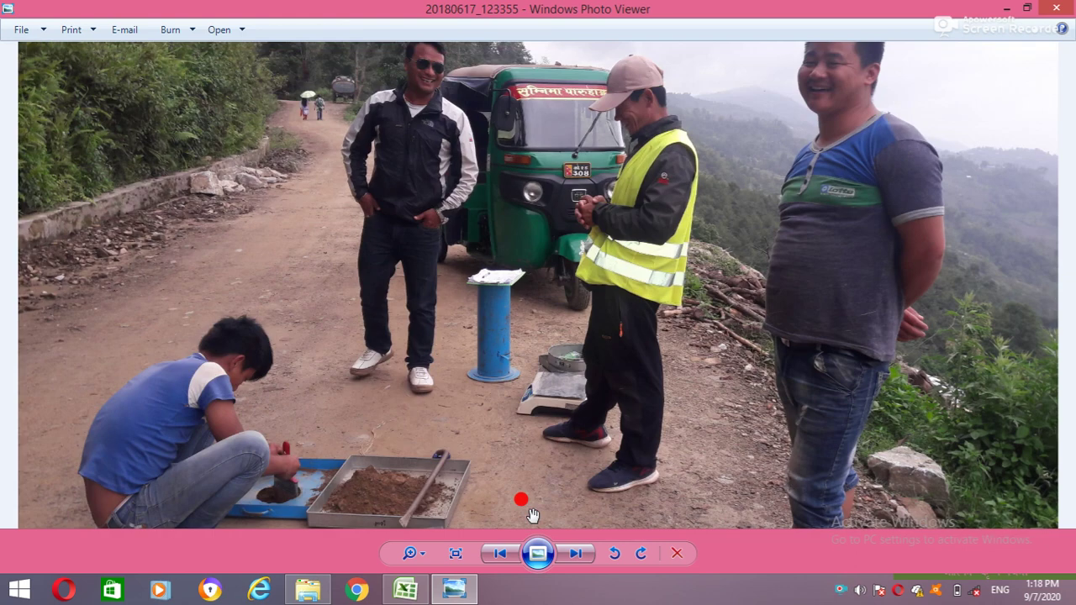
click(406, 589)
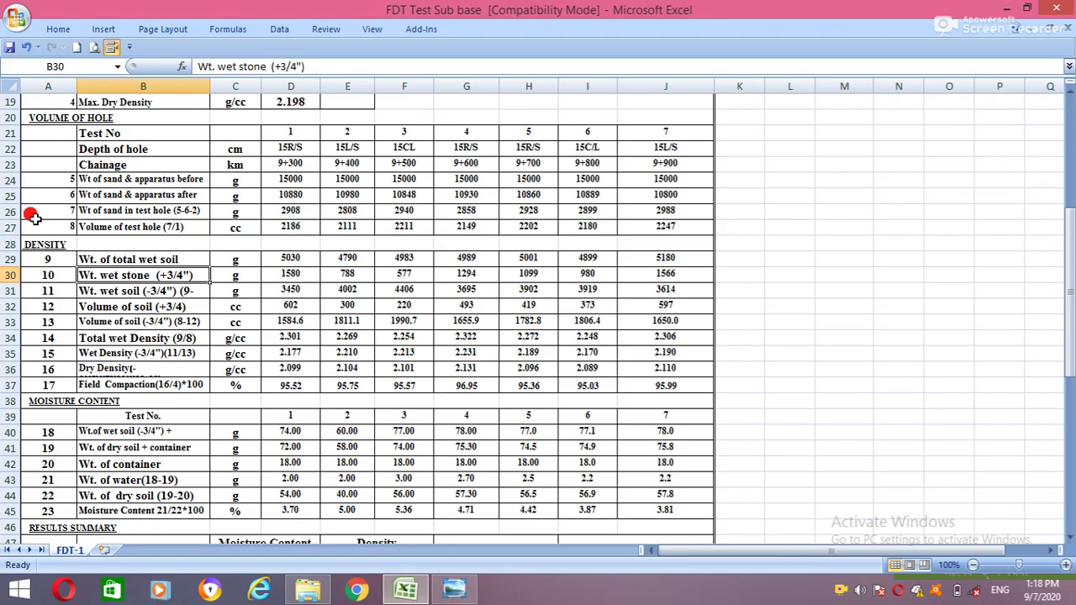
Examine test 1's Wt. wet stone (+3/4") value and how Wt. wet soil (-3/4") is derived from rows 9 and 10
click(284, 270)
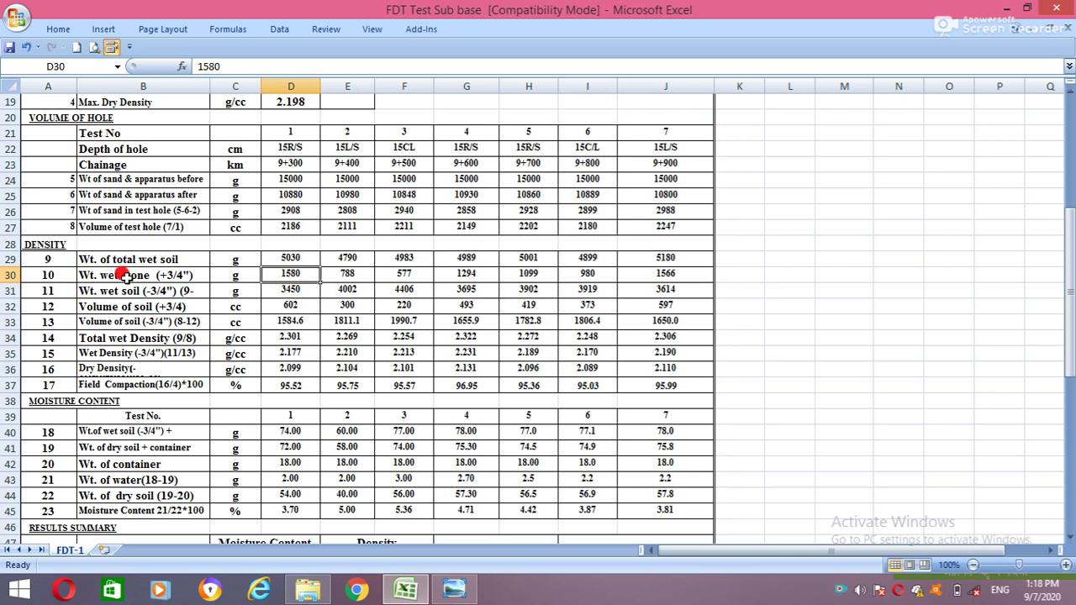
click(123, 275)
click(287, 273)
click(310, 291)
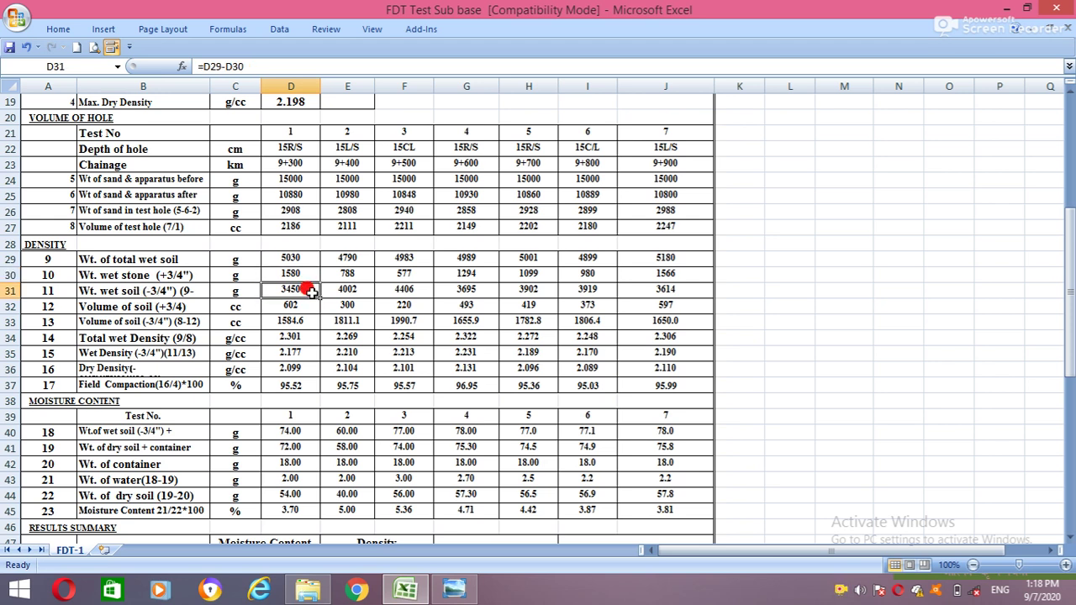
click(303, 255)
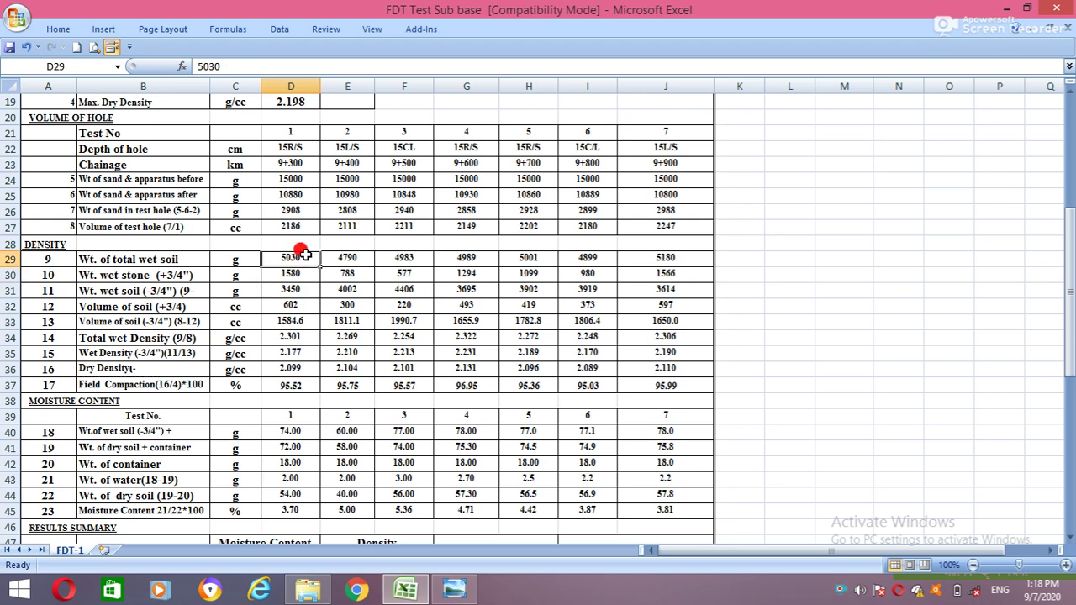
click(306, 275)
click(308, 288)
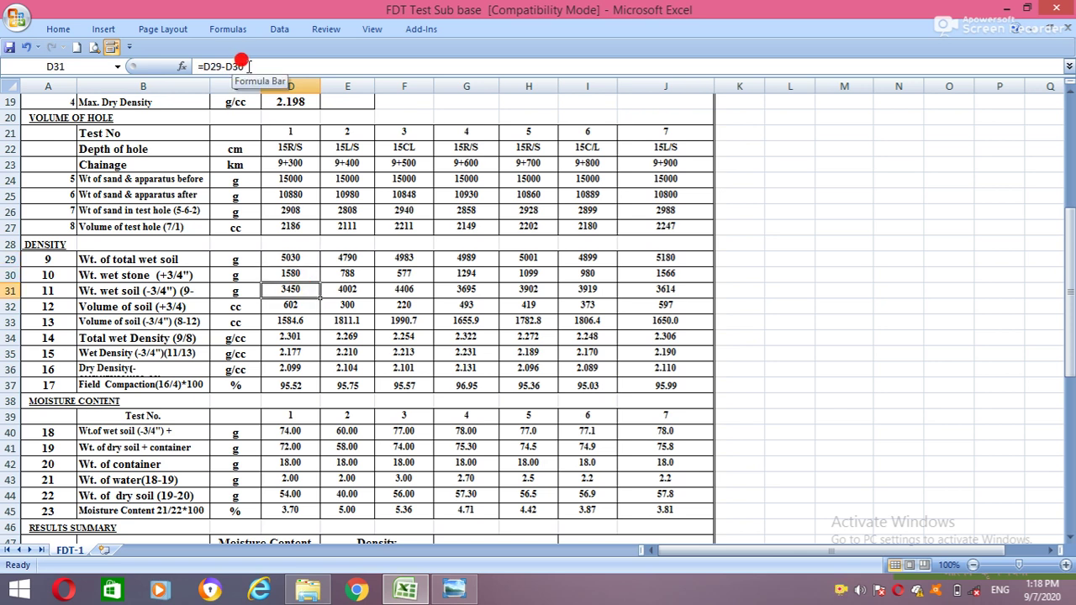
Inspect the test 1 formula for Volume of soil (+3/4) and find the DATA section values it relies on
click(309, 319)
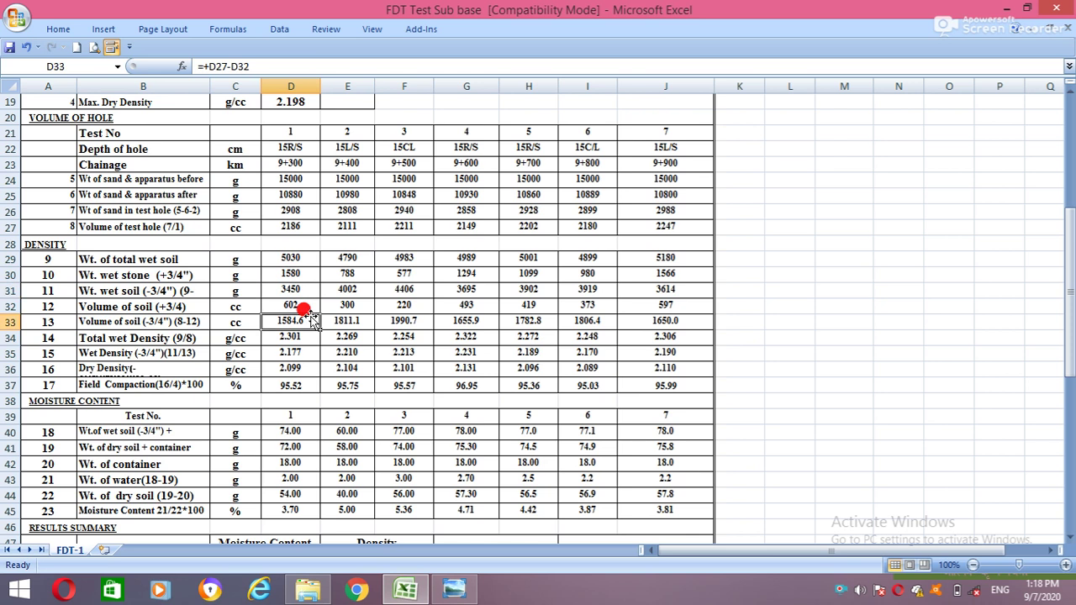
click(301, 306)
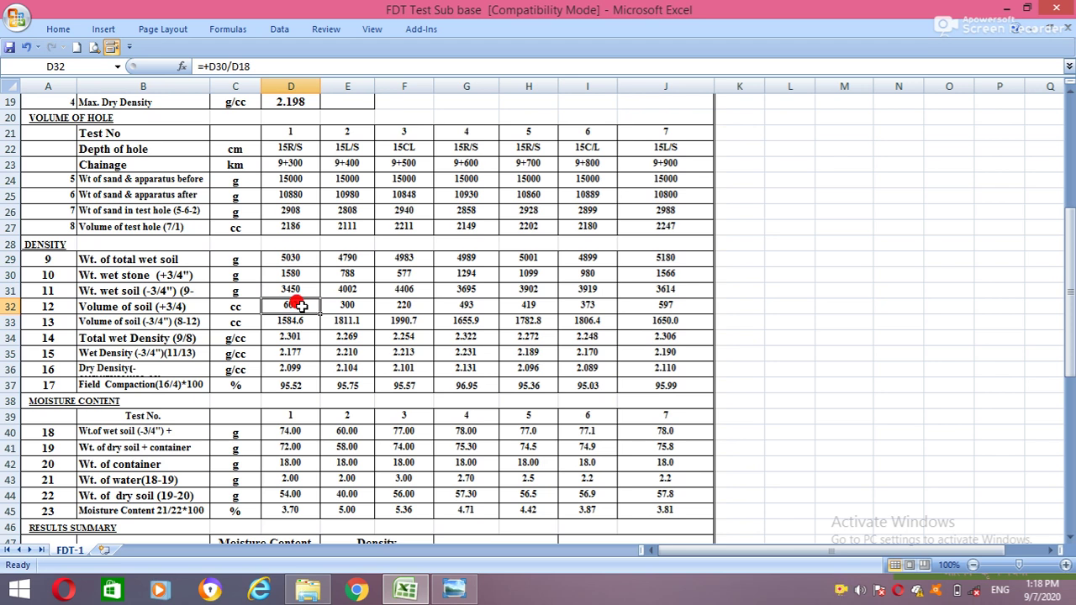
key(F2)
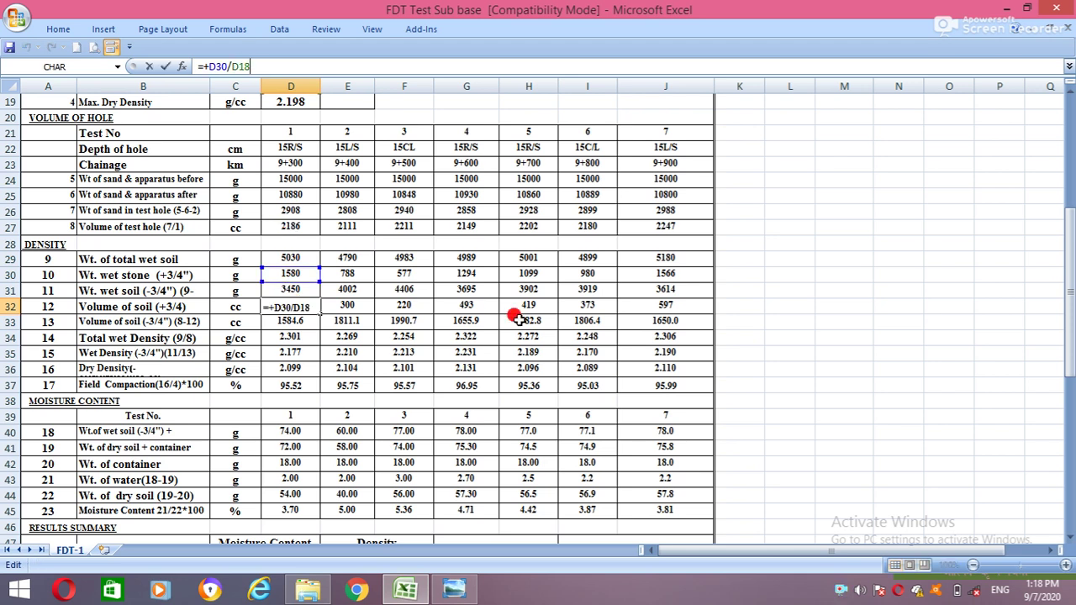
click(883, 349)
scroll(382, 349, up, 3)
scroll(340, 376, down, 1)
scroll(336, 395, up, 1)
click(290, 432)
click(289, 448)
click(257, 66)
click(843, 369)
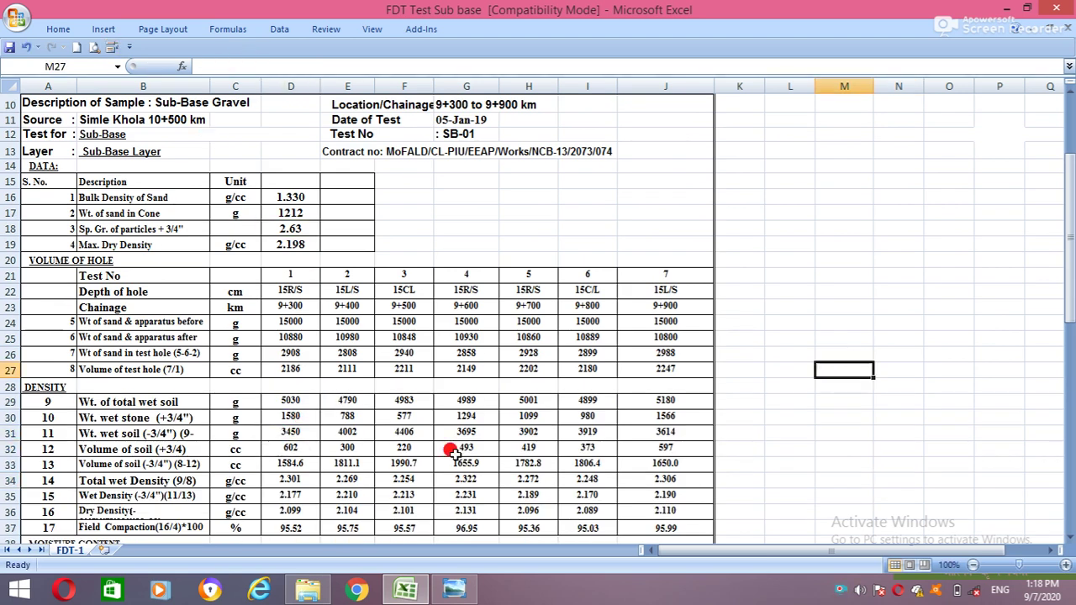
Trace test 1's Volume of soil (+3/4) formula to the wet stone weight and the specific gravity of +3/4" particles
scroll(384, 440, down, 1)
click(286, 371)
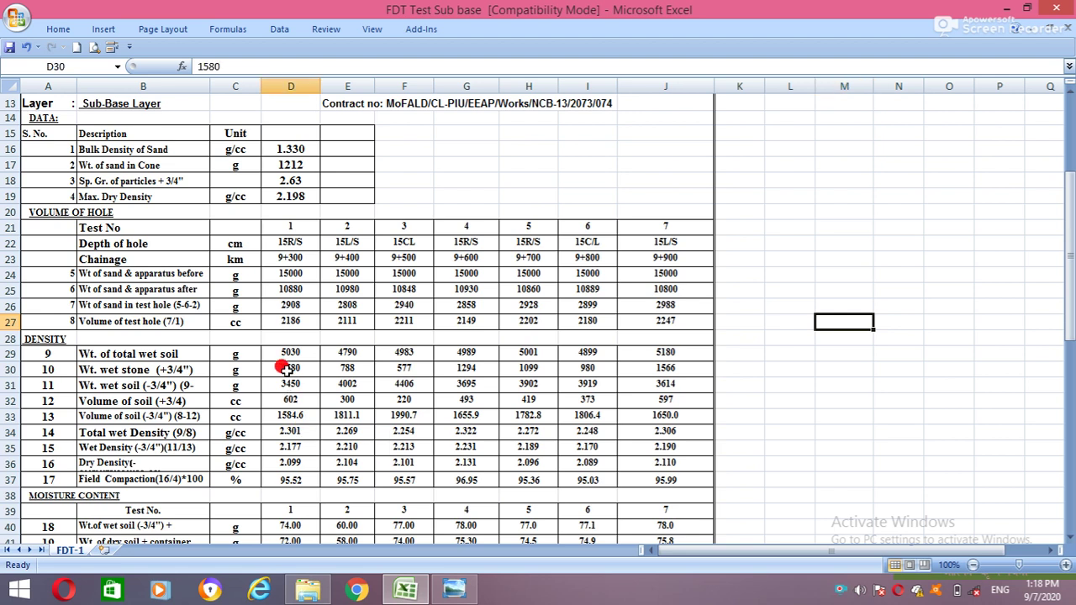
click(291, 400)
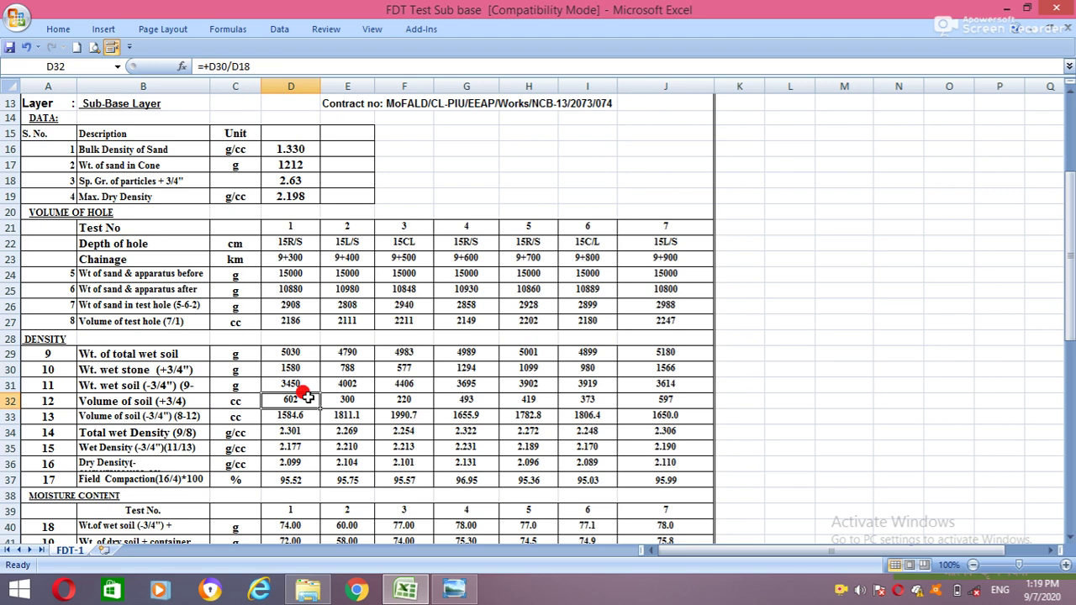
click(300, 369)
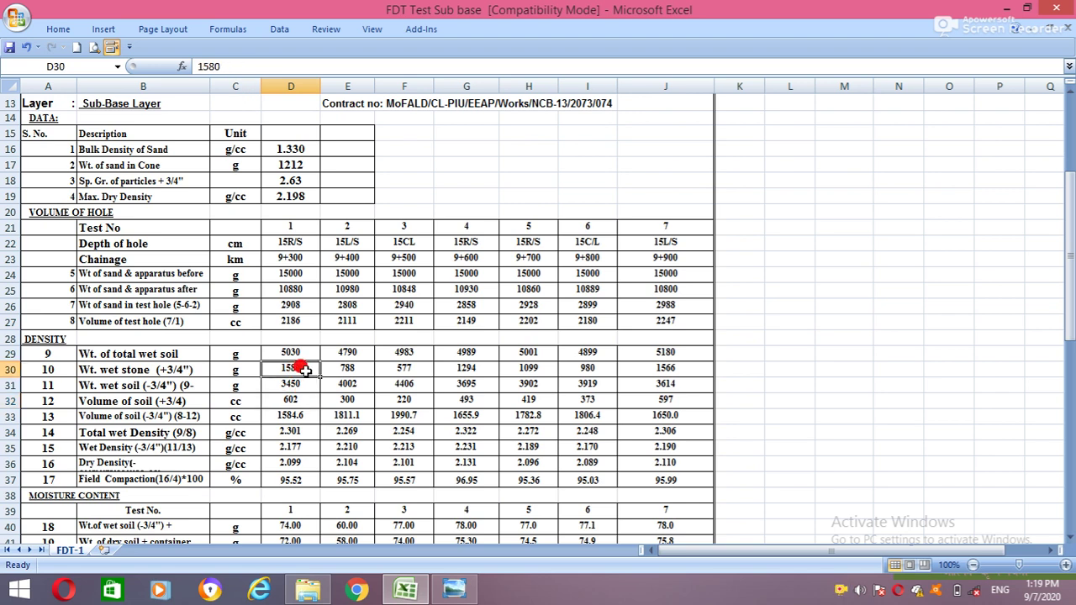
click(300, 179)
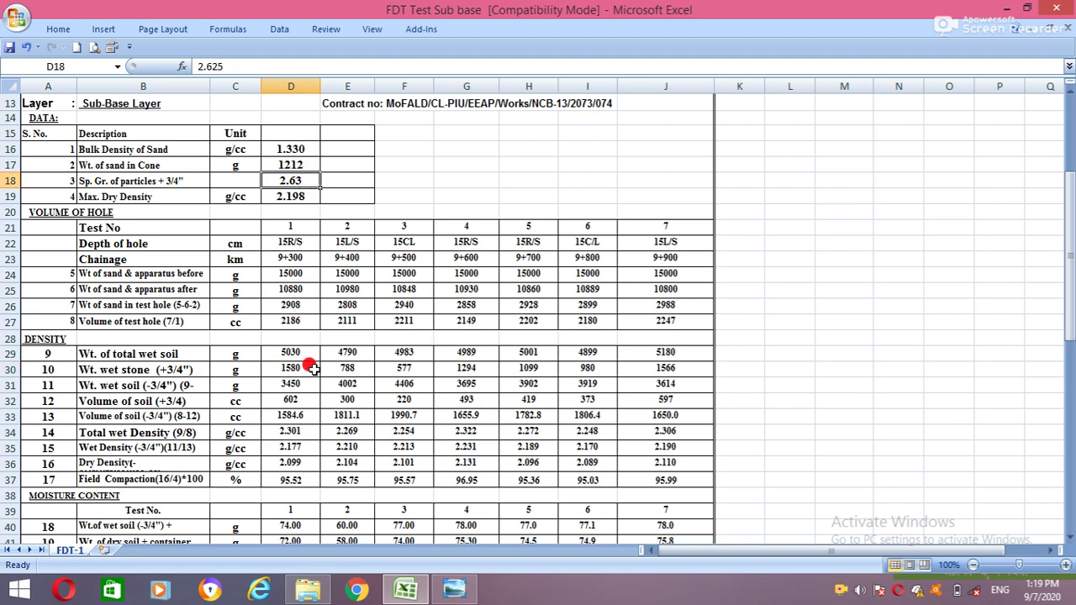
click(304, 399)
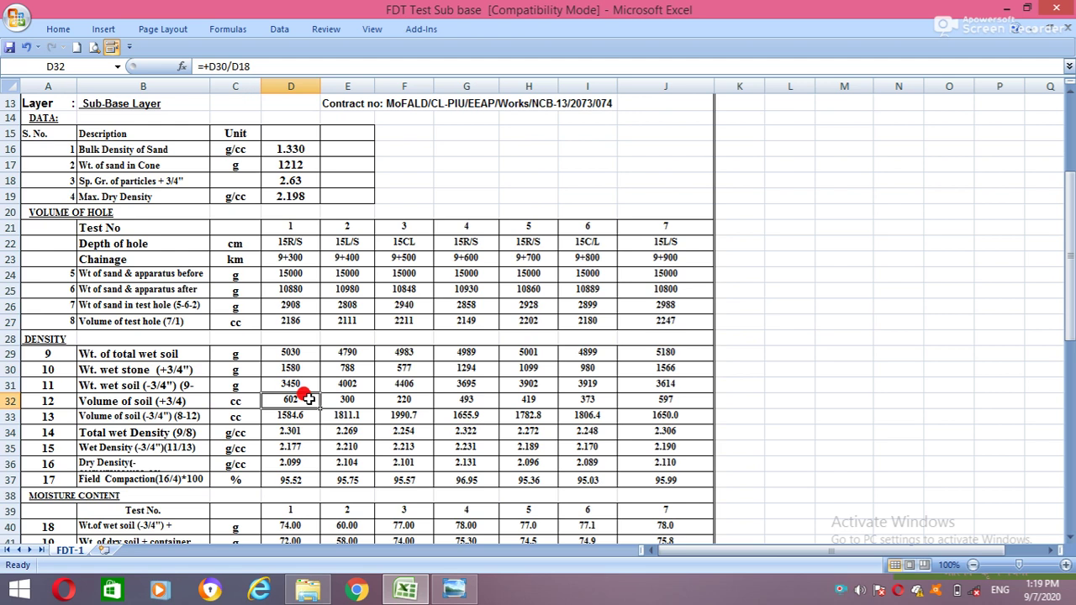
click(250, 66)
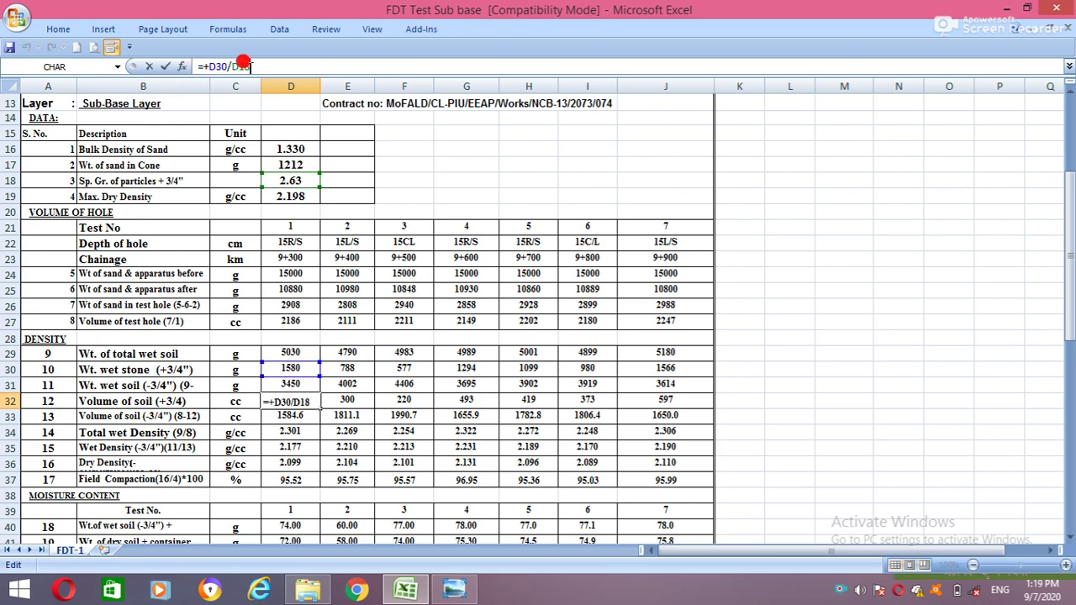
click(294, 370)
click(598, 476)
click(293, 400)
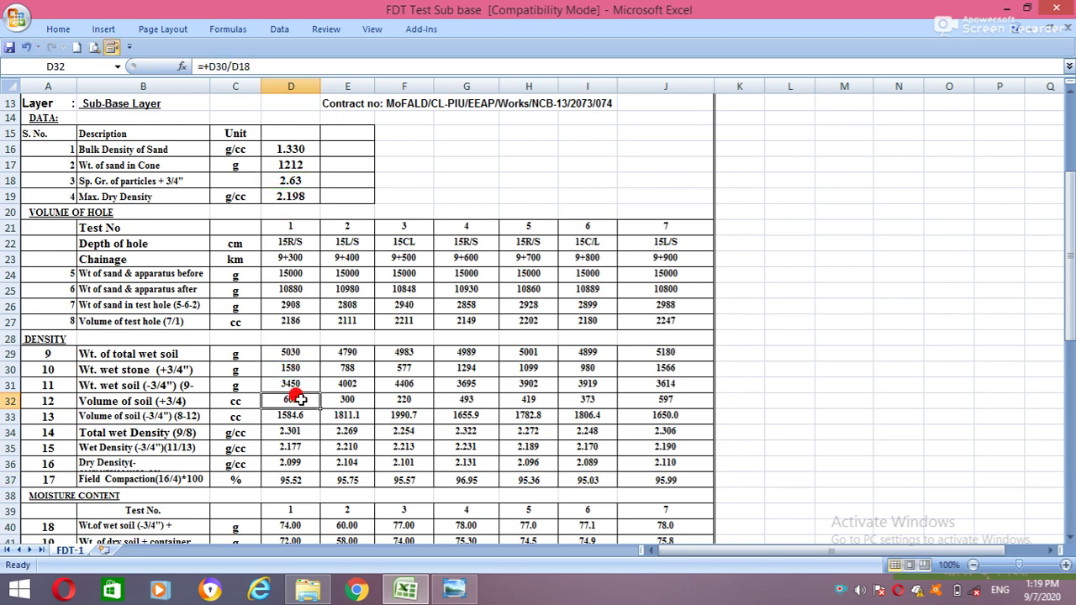
Examine test 1's Volume of soil (-3/4") formula and trace it to the test hole volume and Volume of soil (+3/4)
scroll(300, 409, down, 1)
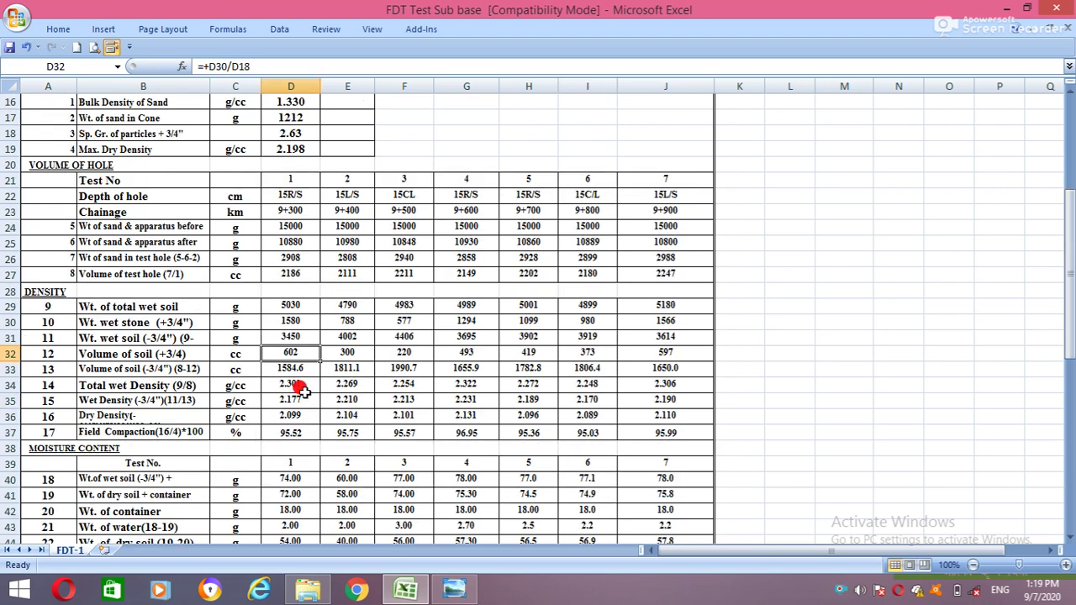
click(91, 370)
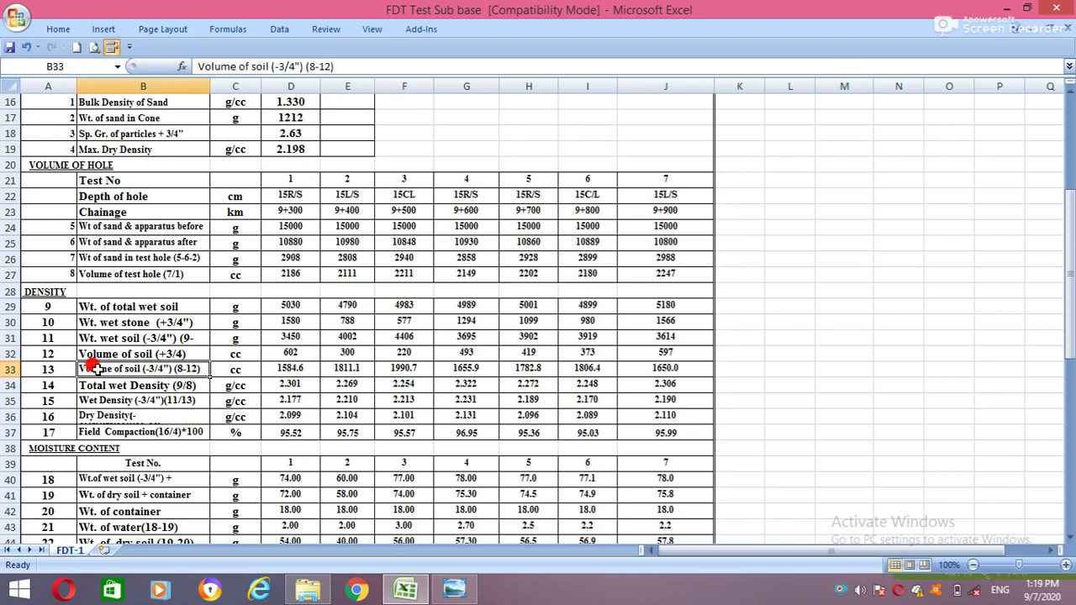
click(299, 368)
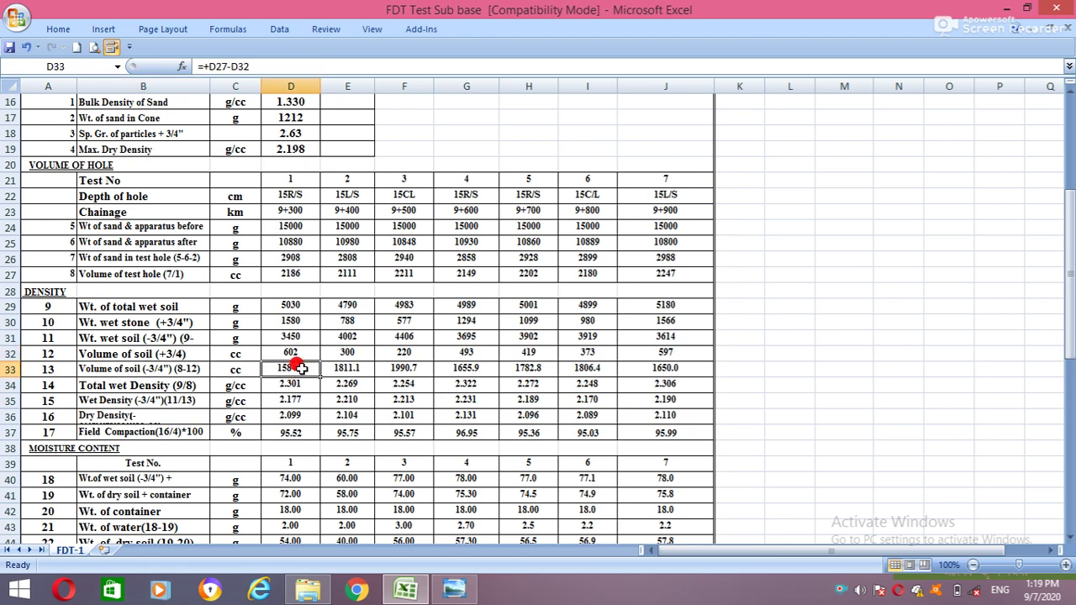
click(250, 66)
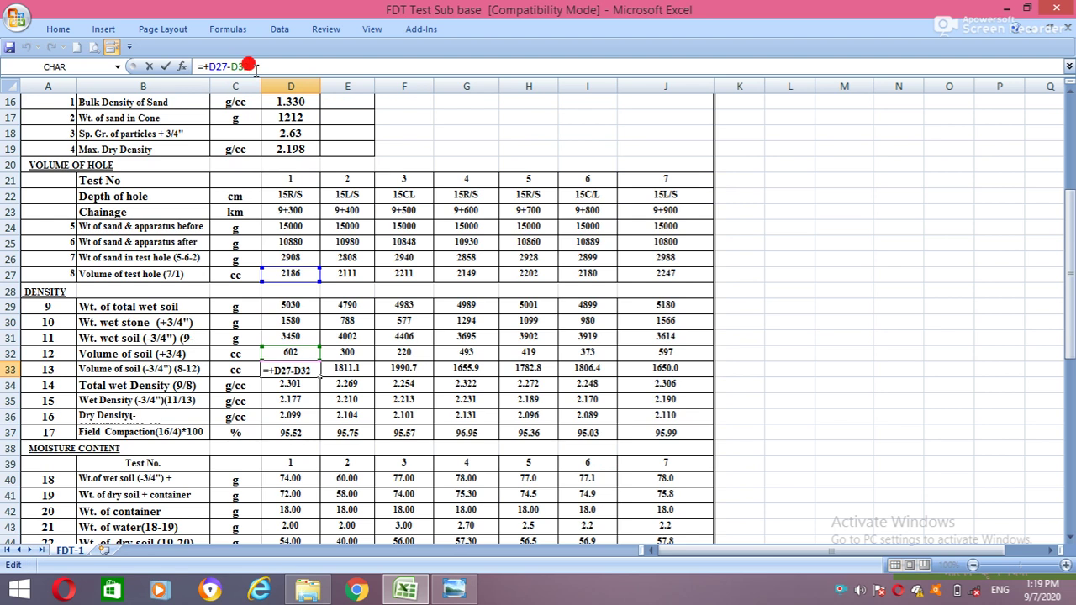
click(301, 274)
click(304, 353)
click(790, 430)
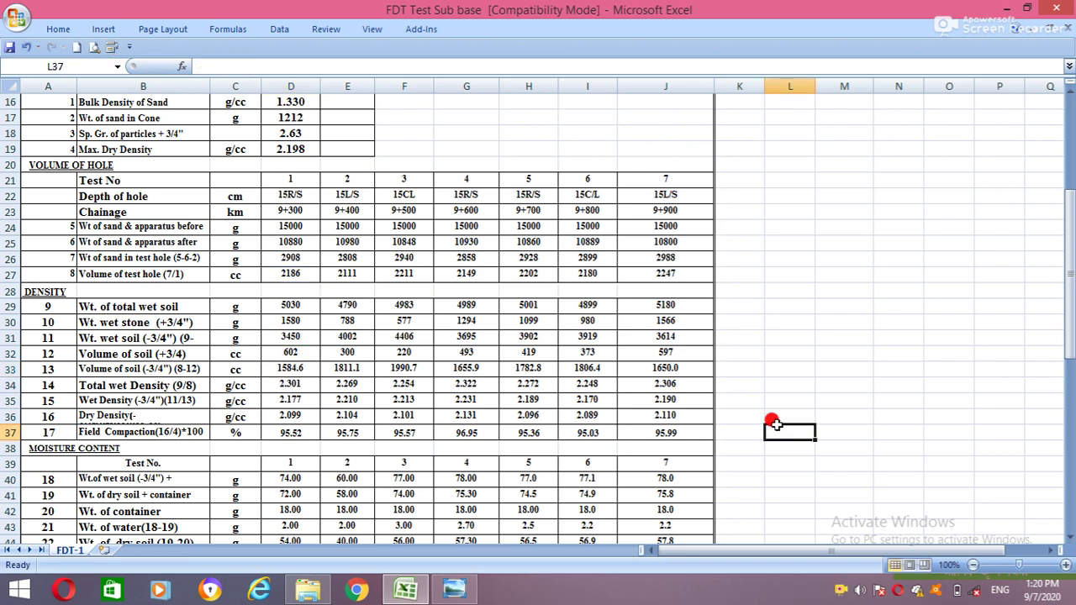
click(303, 355)
click(301, 370)
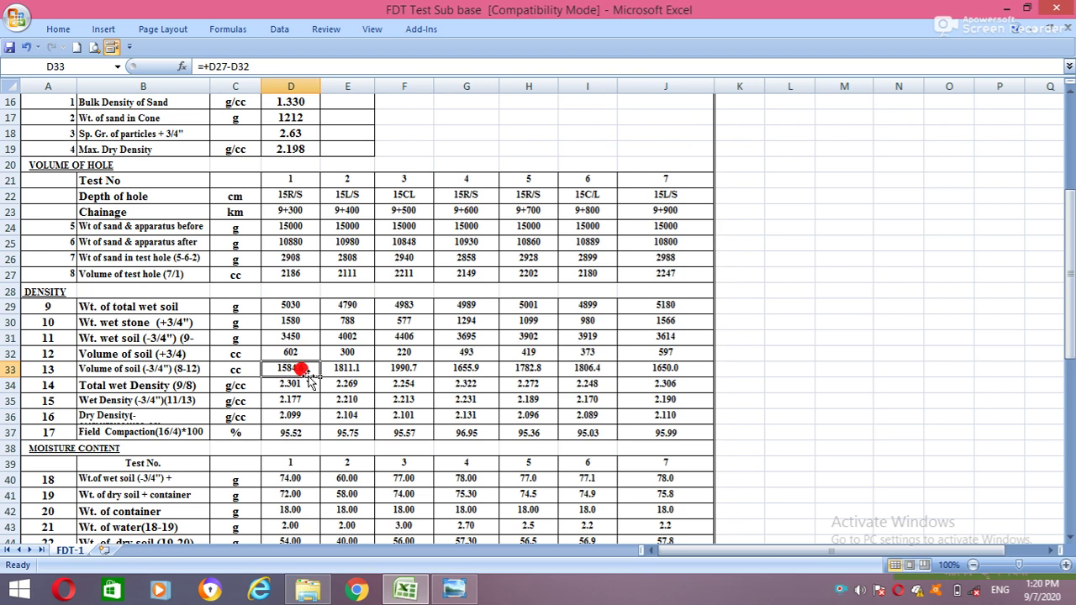
Examine test 1's Total wet Density formula and trace it to the total wet soil weight and the test hole volume
click(310, 383)
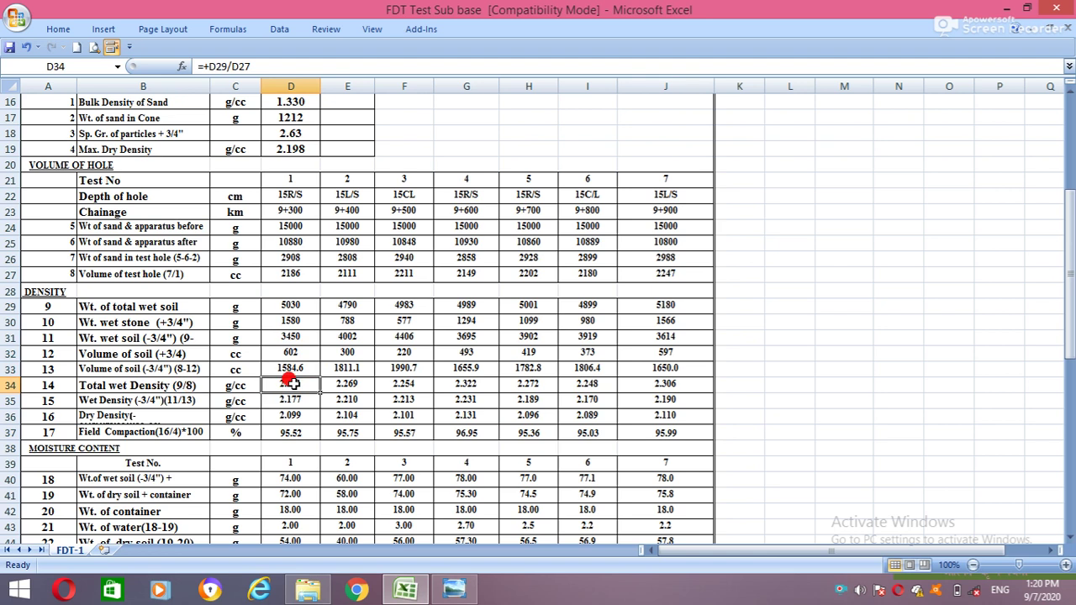
click(259, 67)
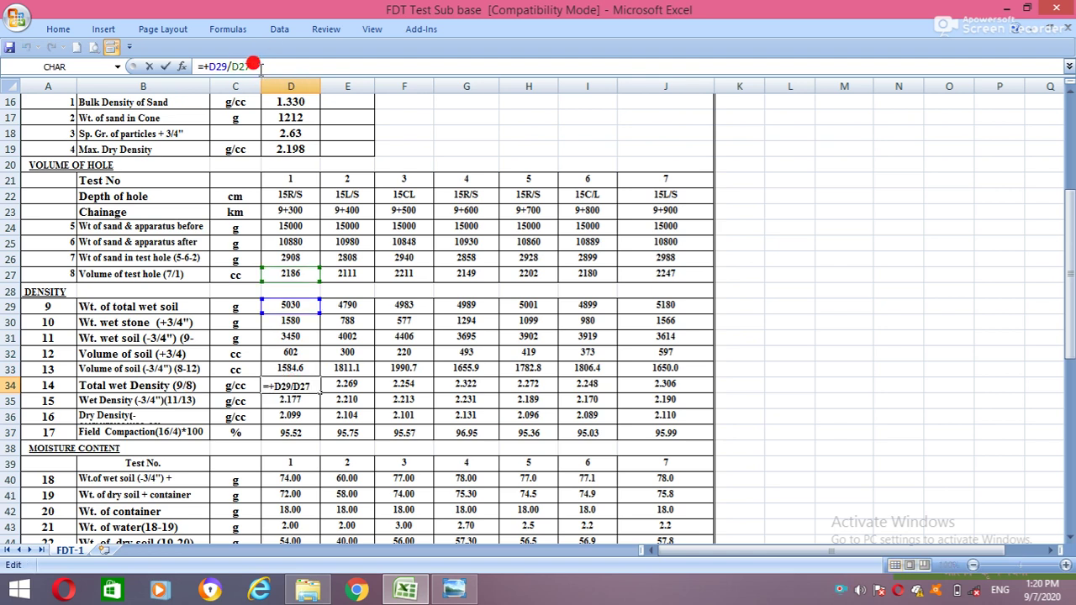
click(443, 392)
click(283, 384)
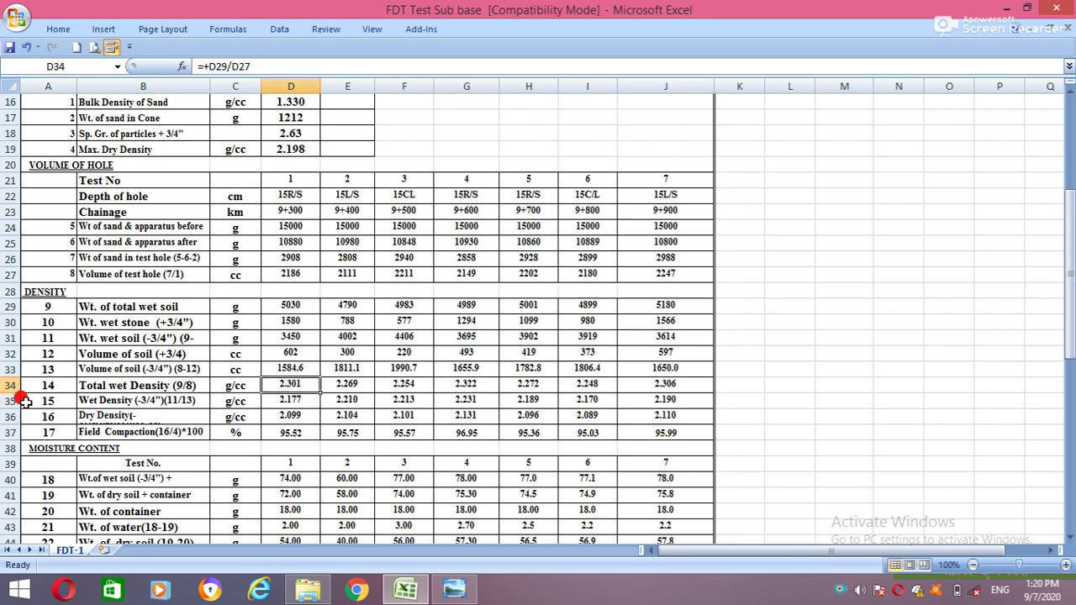
click(77, 384)
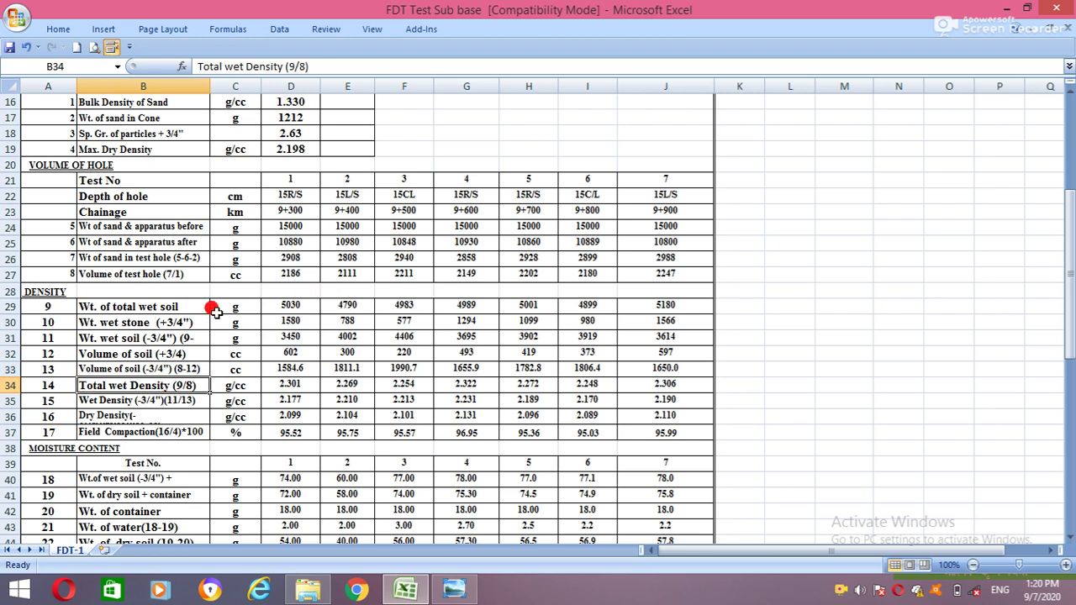
click(49, 303)
click(286, 300)
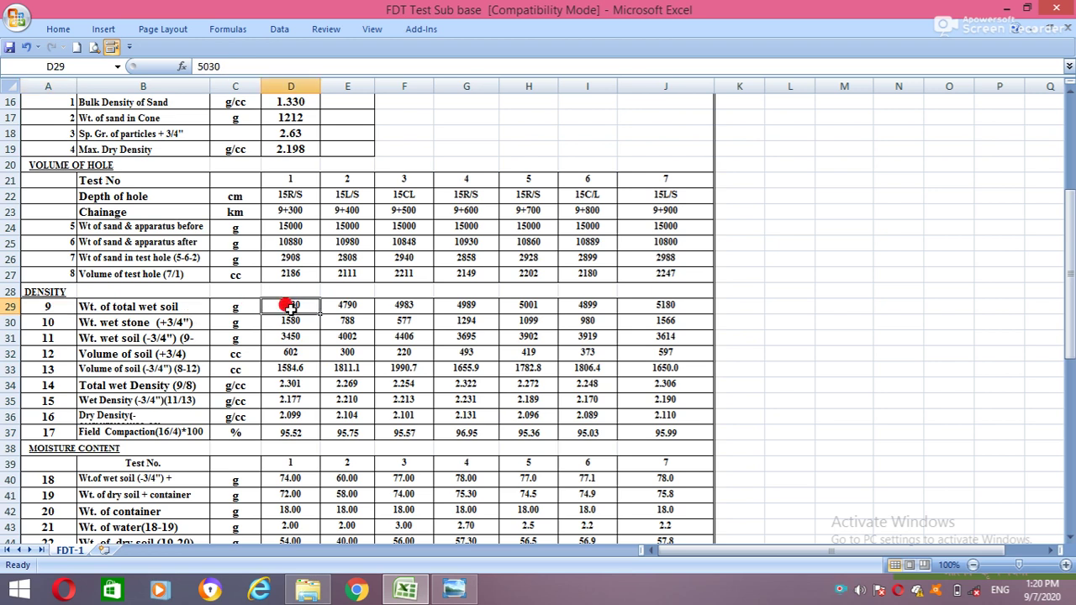
click(51, 275)
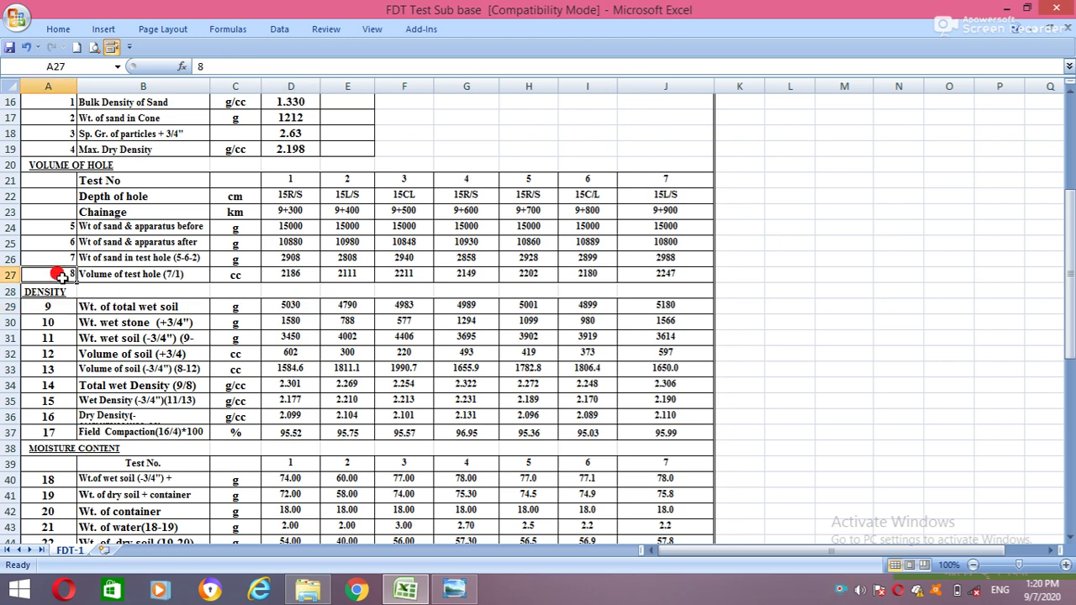
click(287, 275)
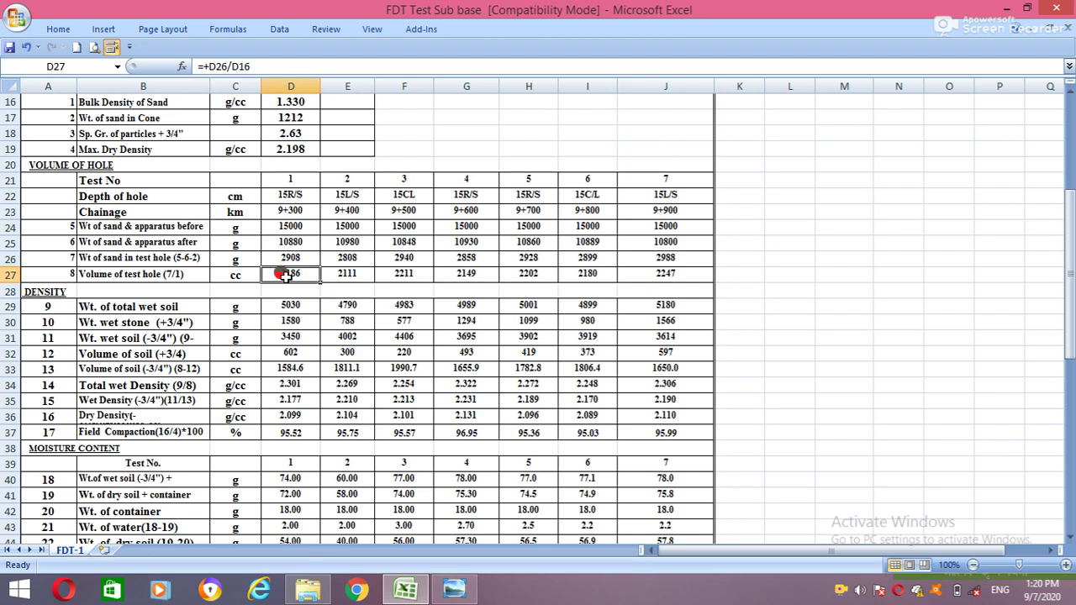
click(294, 383)
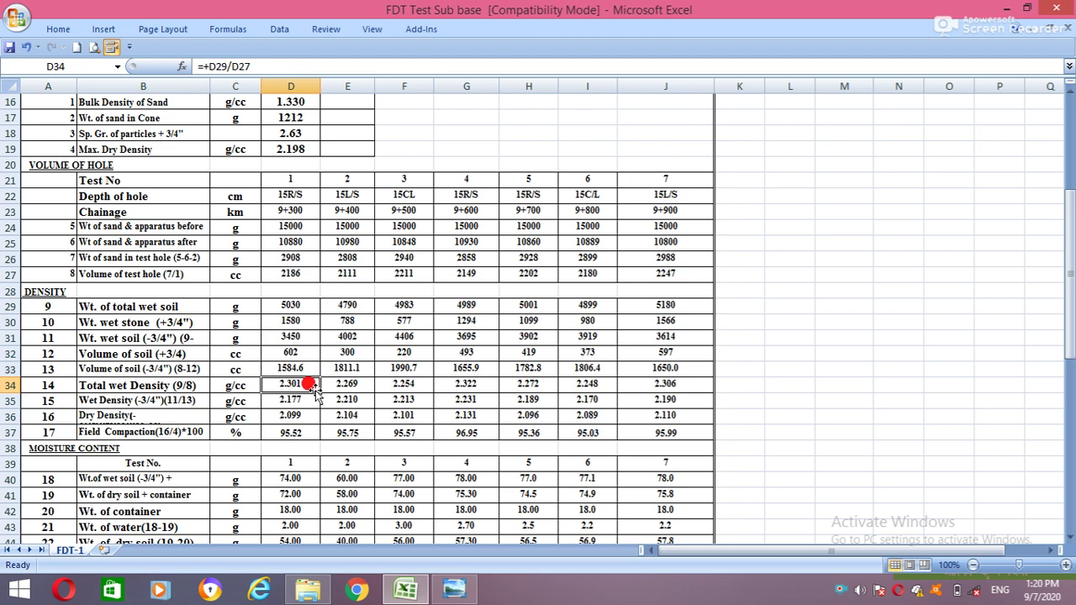
Inspect test 1's Wet Density (-3/4") formula and find the DENSITY section rows it relies on
click(305, 401)
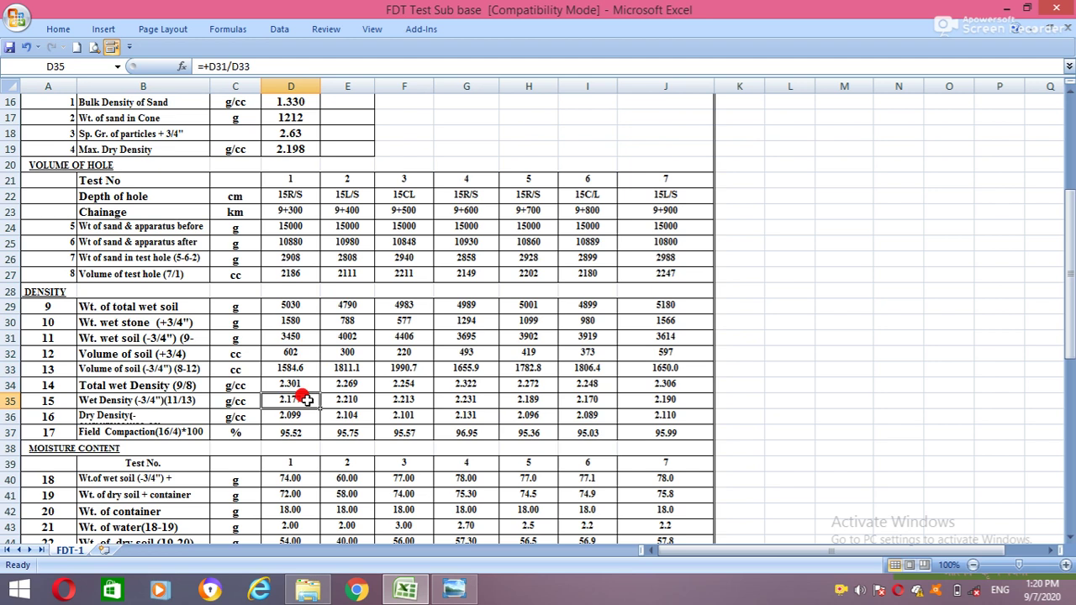
click(269, 65)
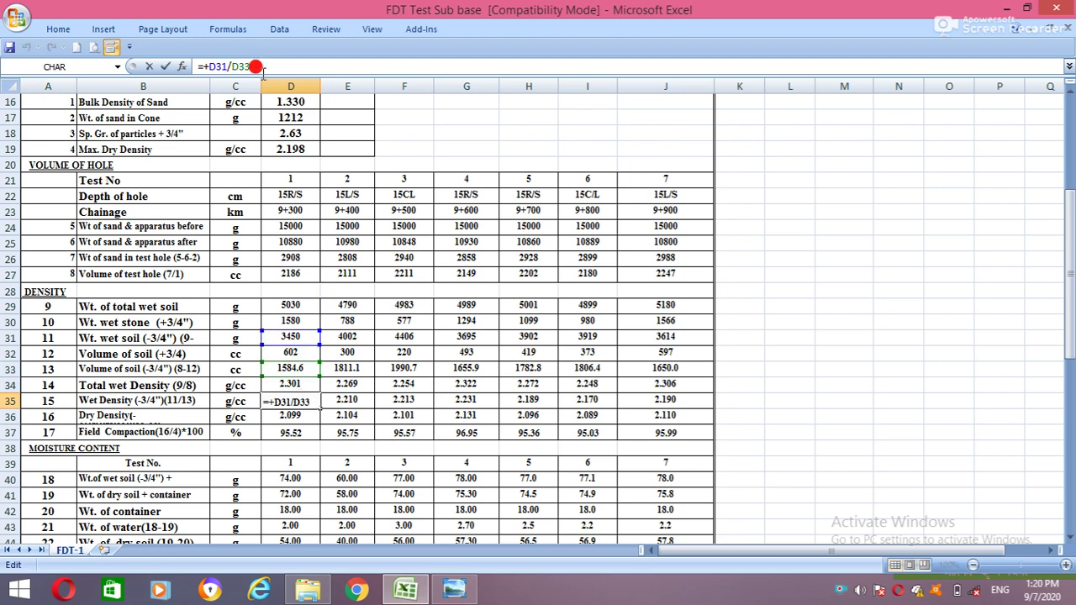
click(384, 414)
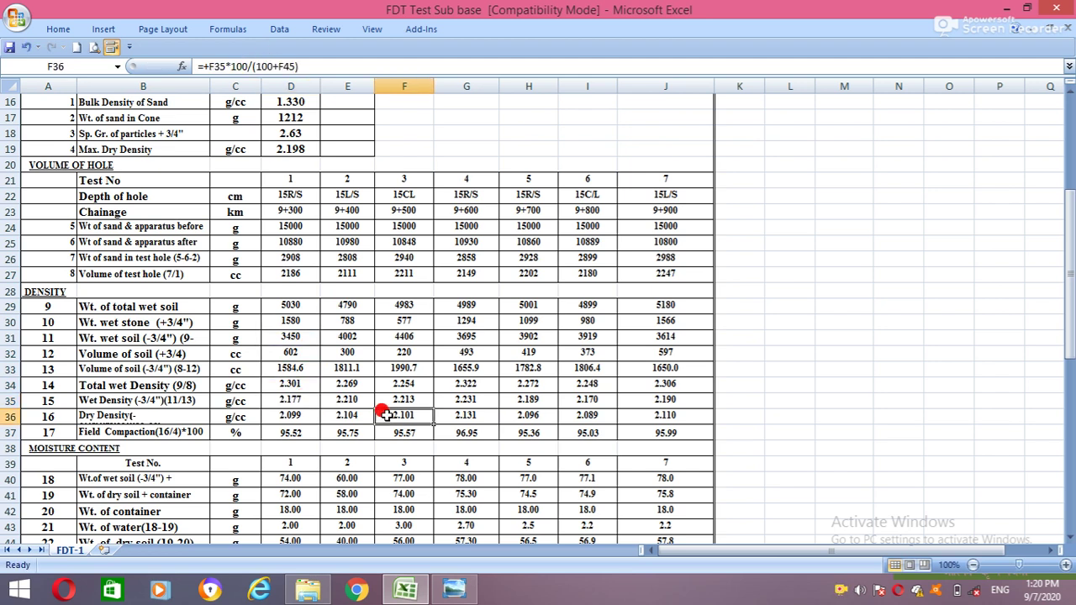
click(290, 400)
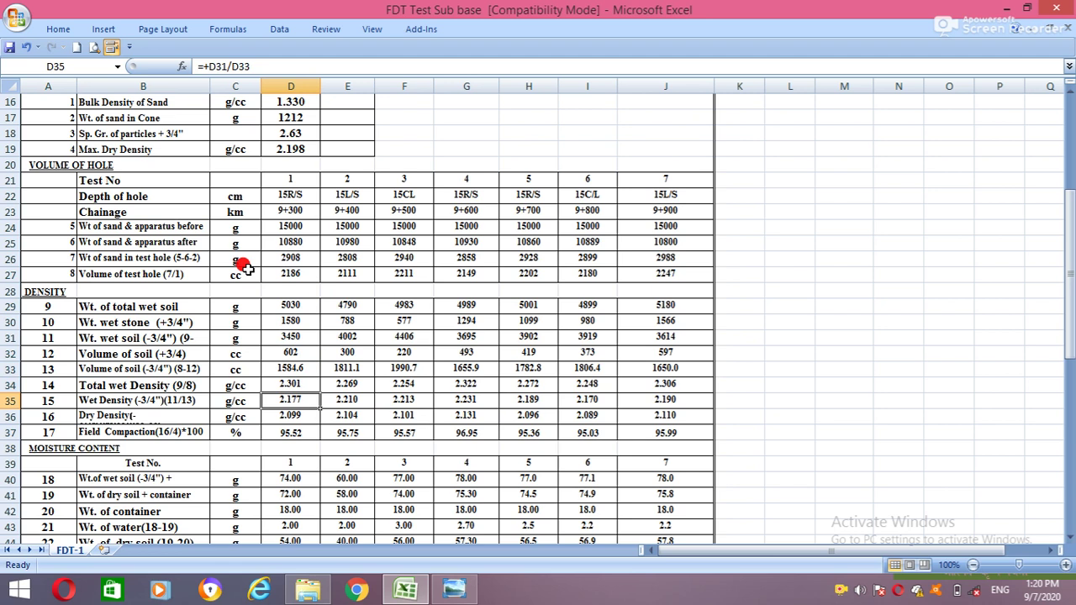
click(249, 66)
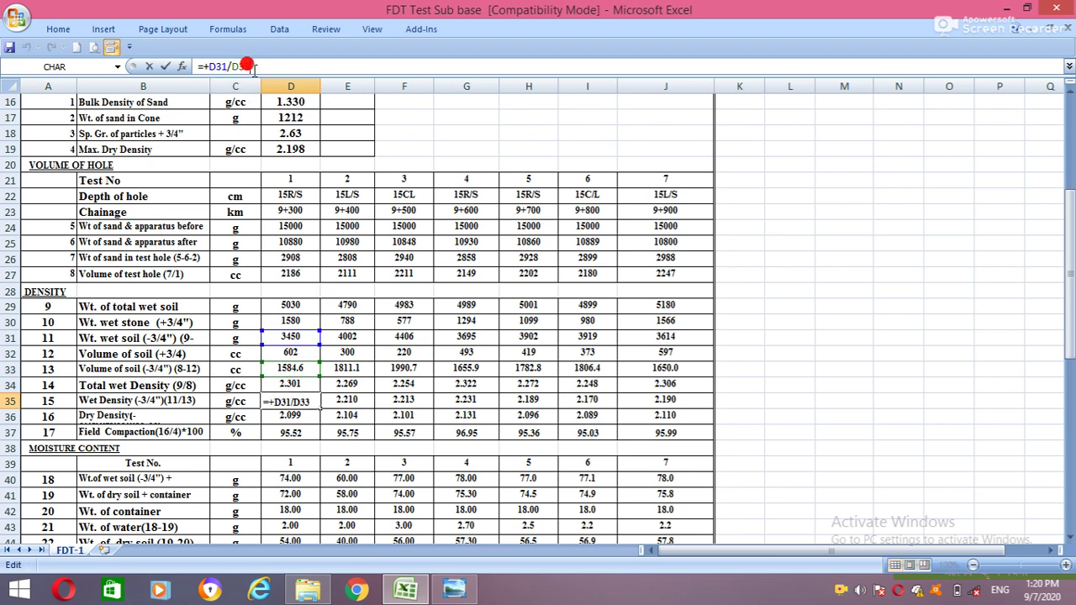
click(39, 338)
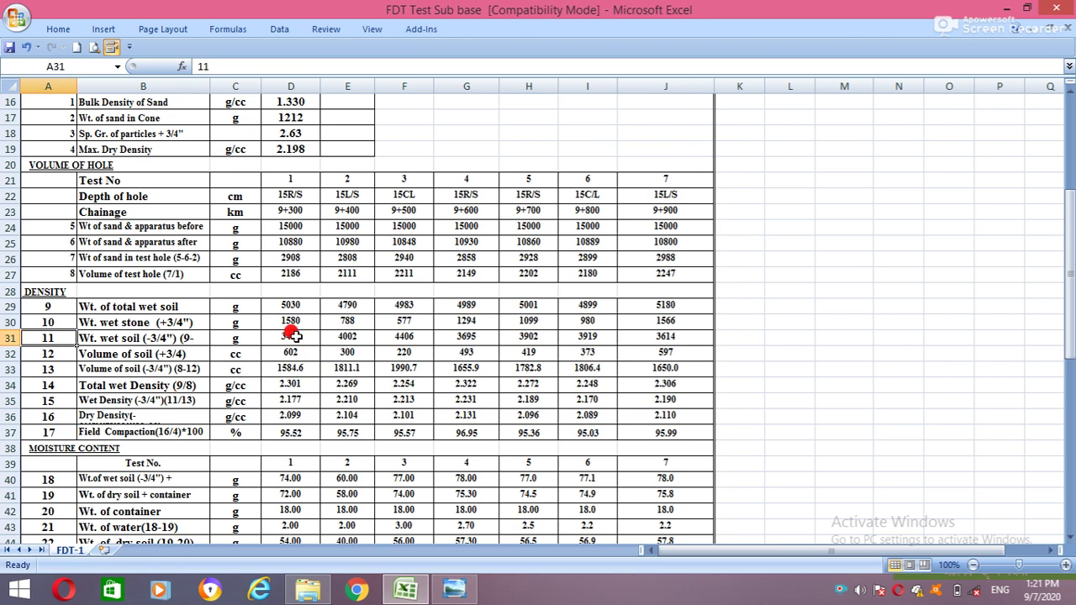
click(467, 384)
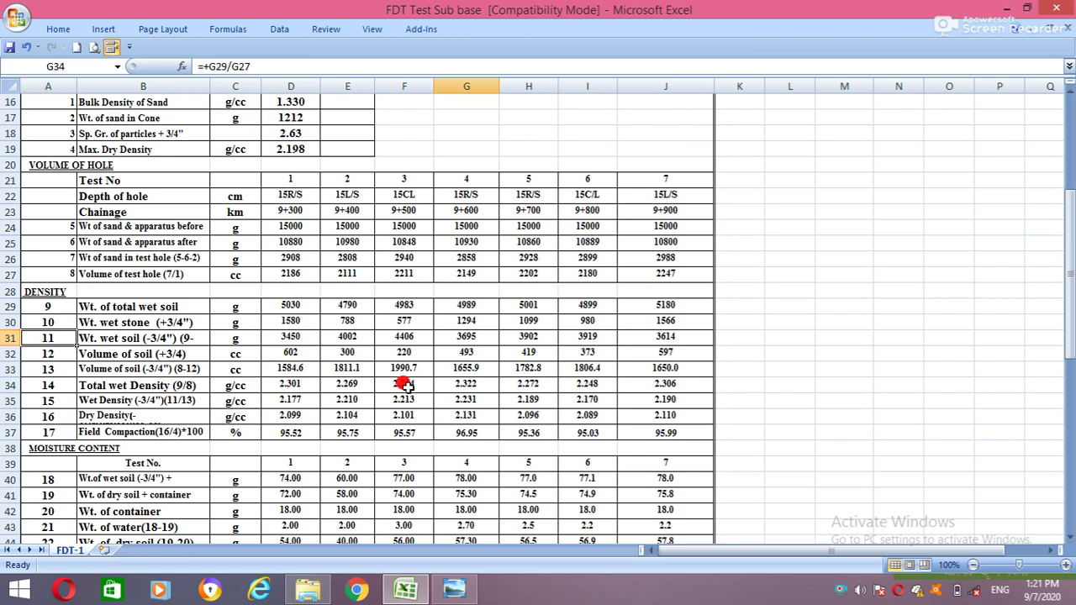
Trace test 1's Wet Density (-3/4") to Wt. wet soil (-3/4") and Volume of soil (-3/4")
click(293, 400)
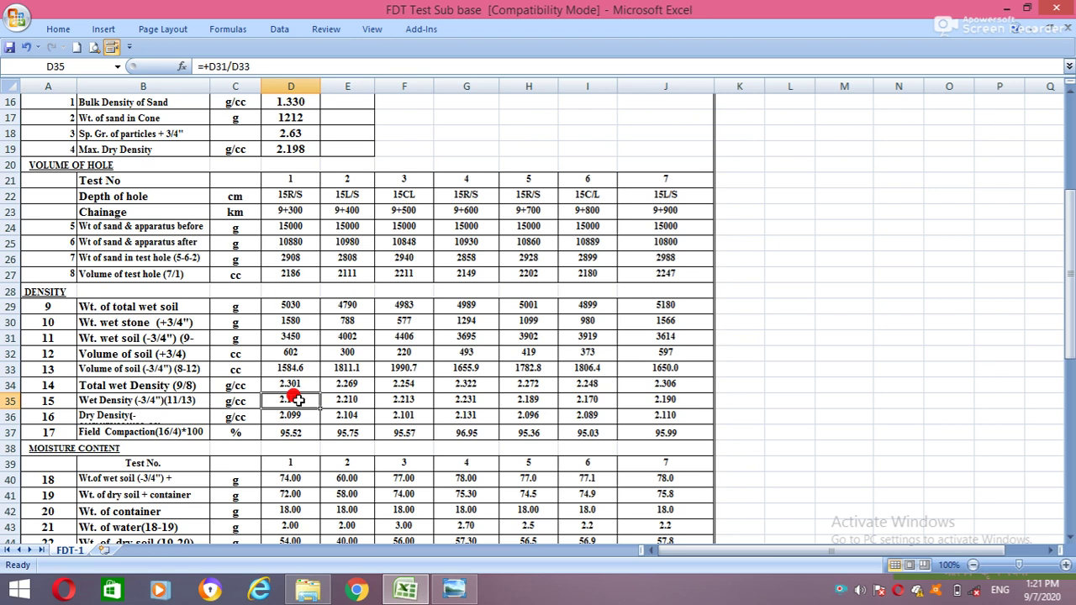
click(380, 402)
click(307, 403)
click(310, 336)
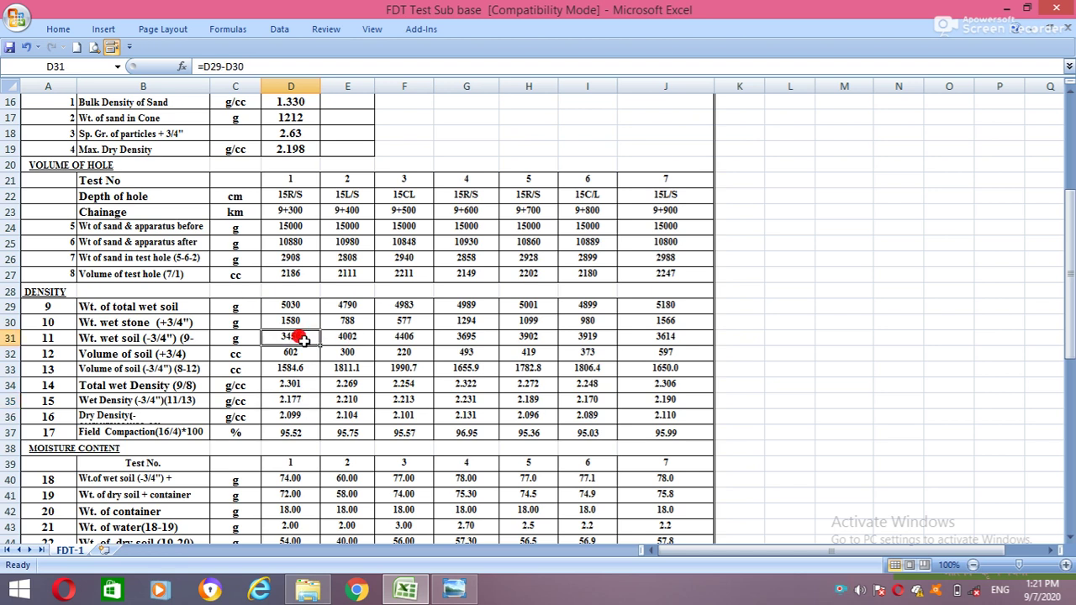
click(307, 371)
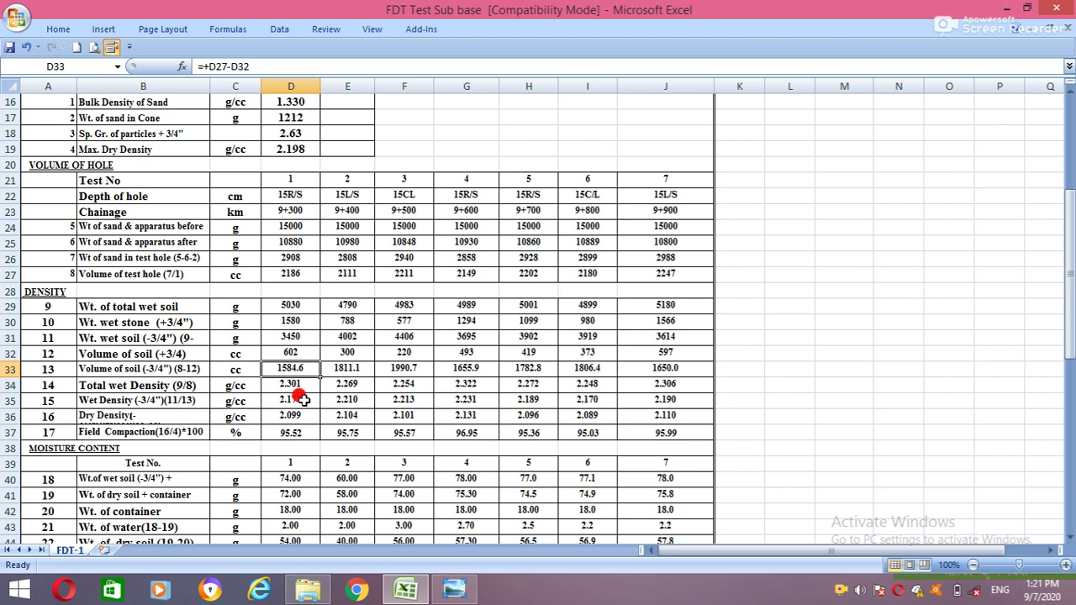
click(301, 401)
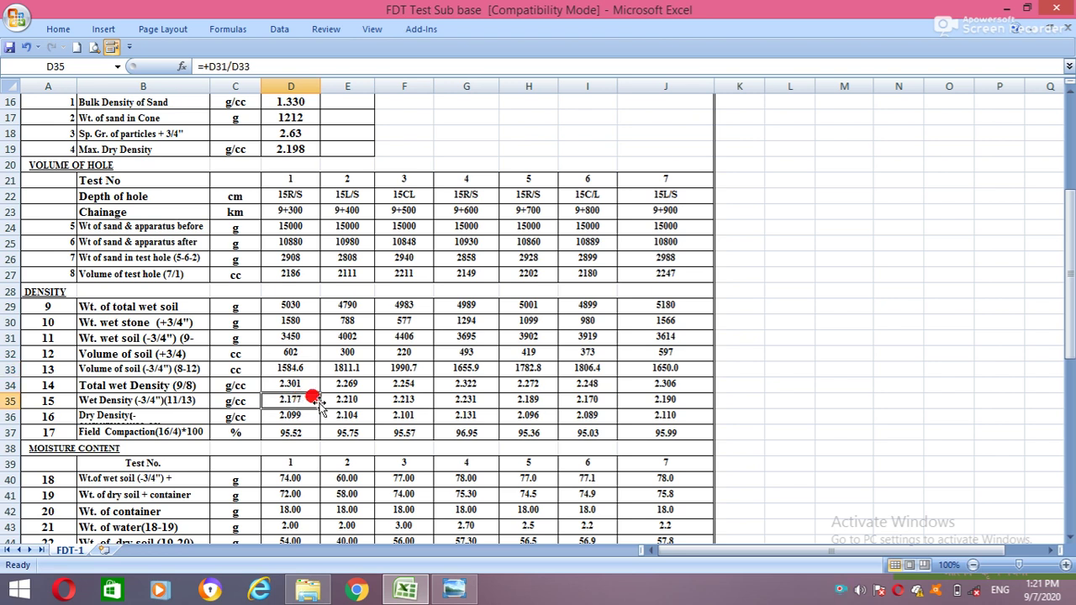
scroll(313, 395, down, 2)
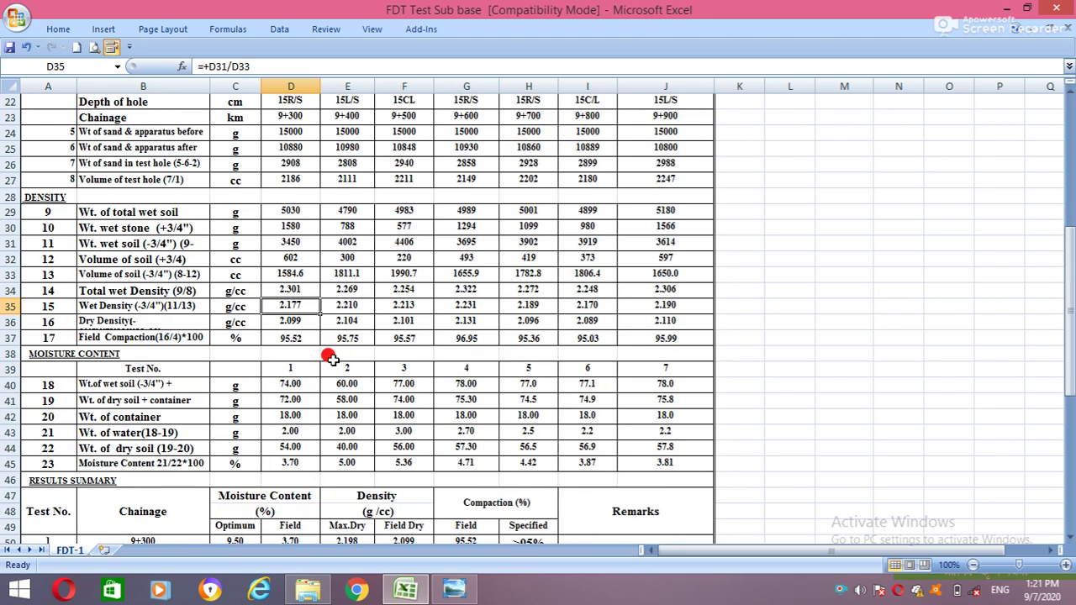
click(385, 323)
click(286, 308)
scroll(291, 307, down, 1)
Switch to Windows Photo Viewer and examine the test hole and excavated soil tray in site photo 20180617_123355
click(439, 595)
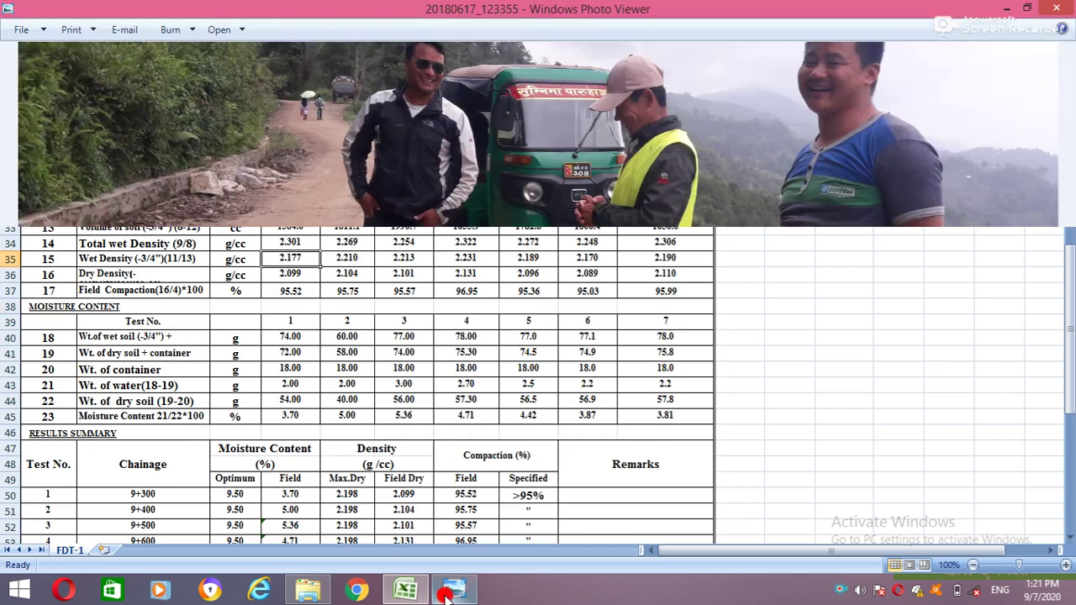
scroll(357, 512, up, 1)
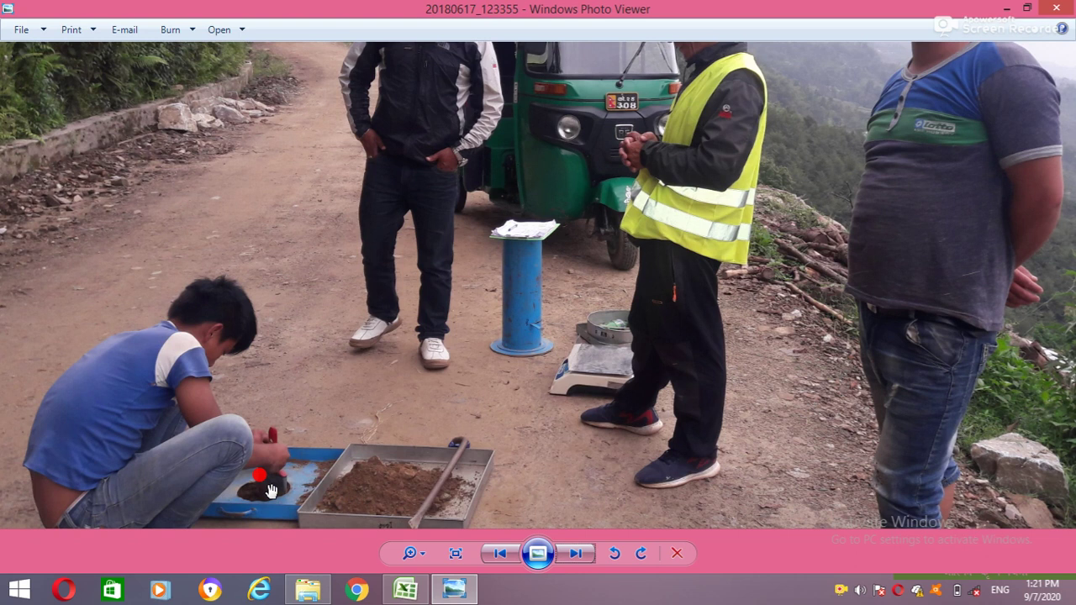
scroll(395, 487, down, 1)
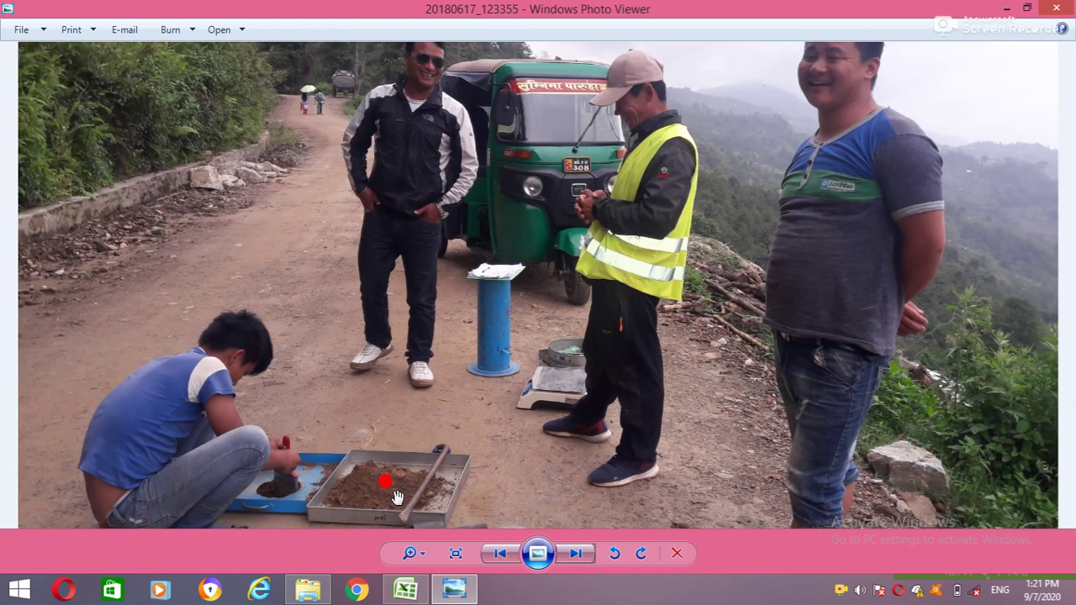
scroll(390, 496, up, 2)
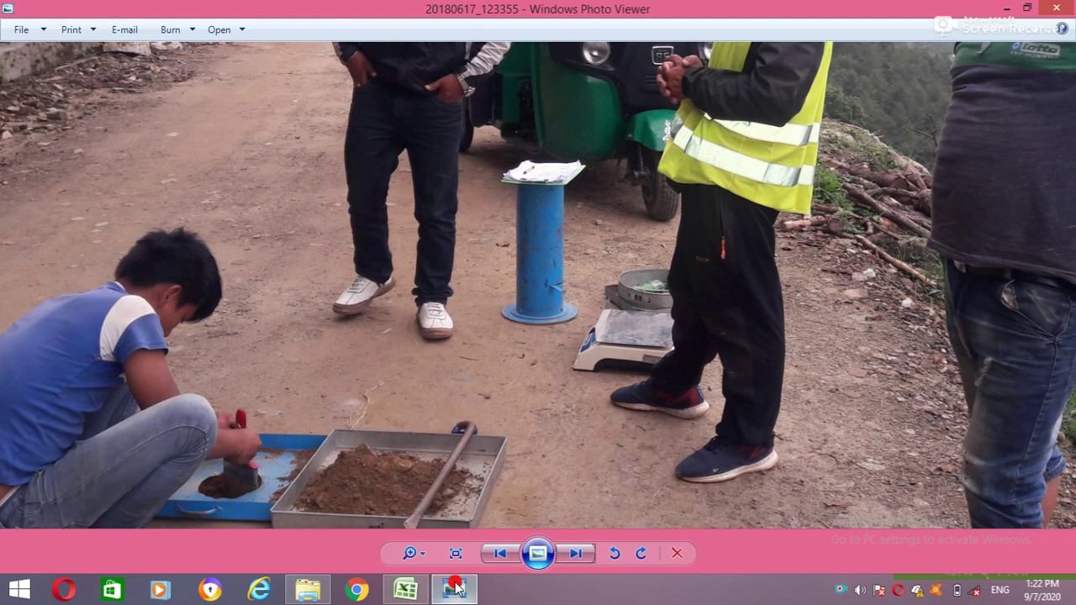
Return to the Excel report and examine test 1's weight of wet soil (-3/4") + container in the MOISTURE CONTENT section
mouse_move(453, 589)
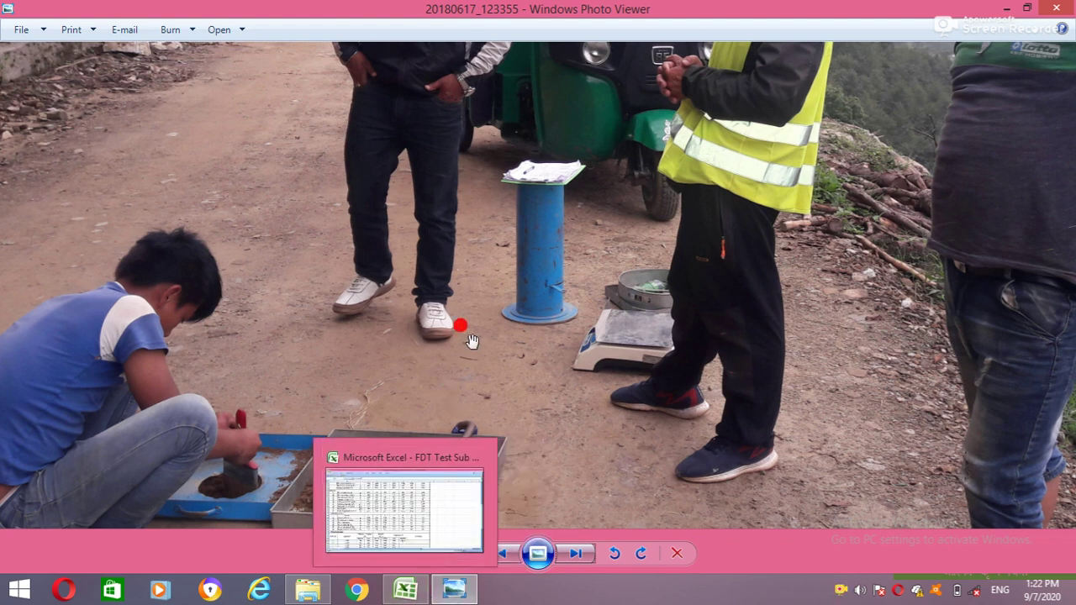
click(405, 588)
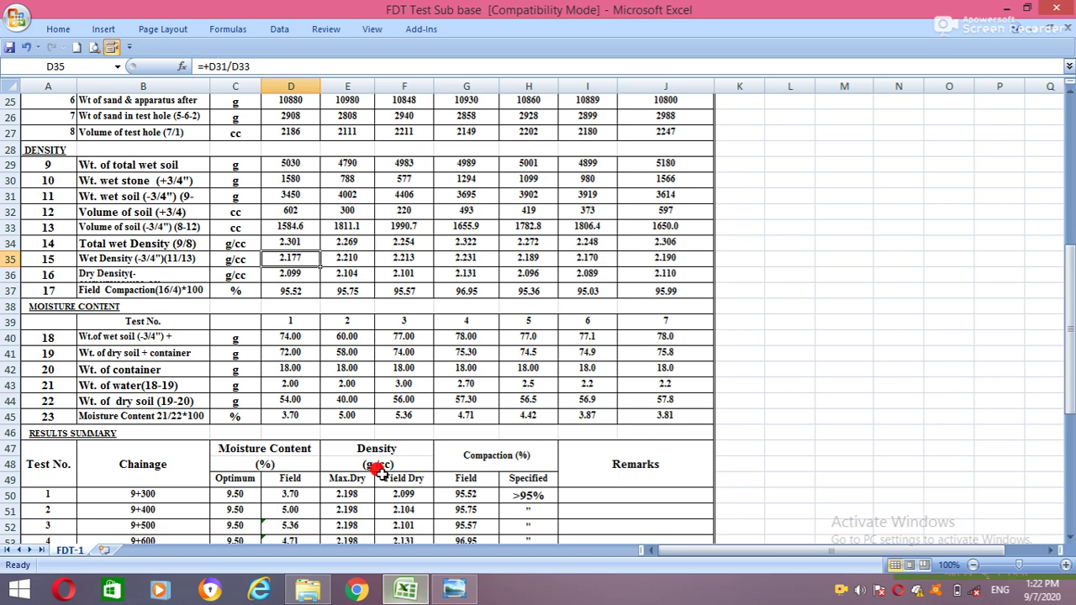
scroll(319, 471, down, 3)
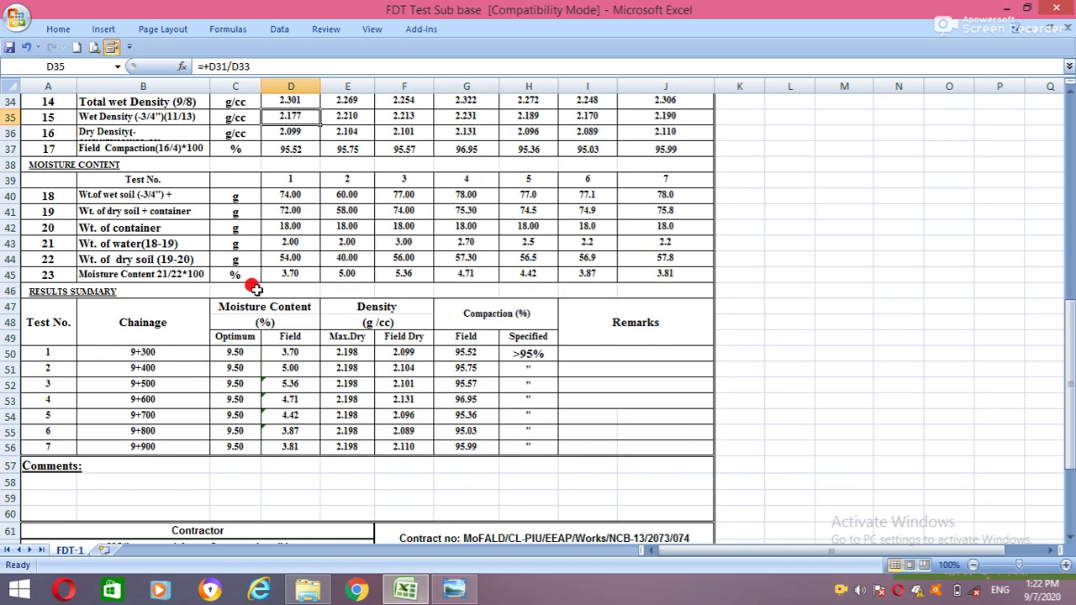
click(84, 196)
click(183, 195)
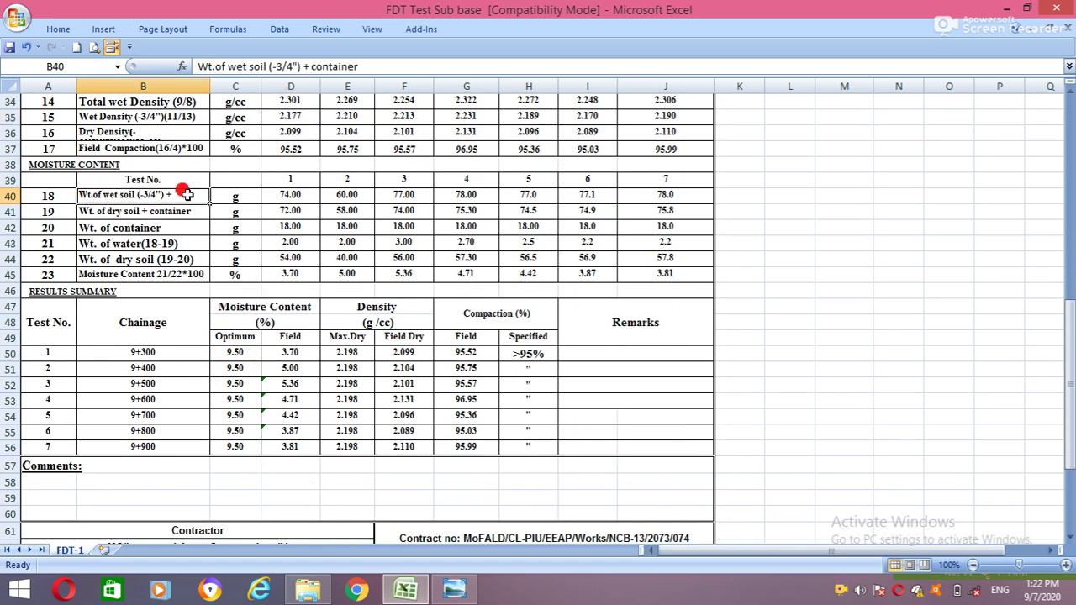
click(285, 195)
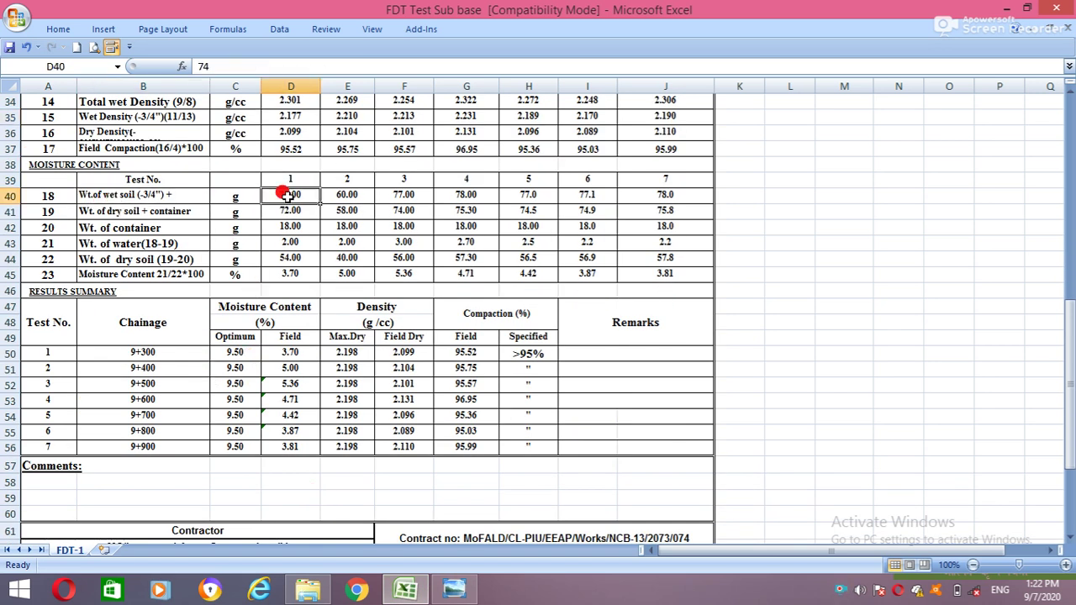
scroll(290, 260, up, 1)
click(290, 243)
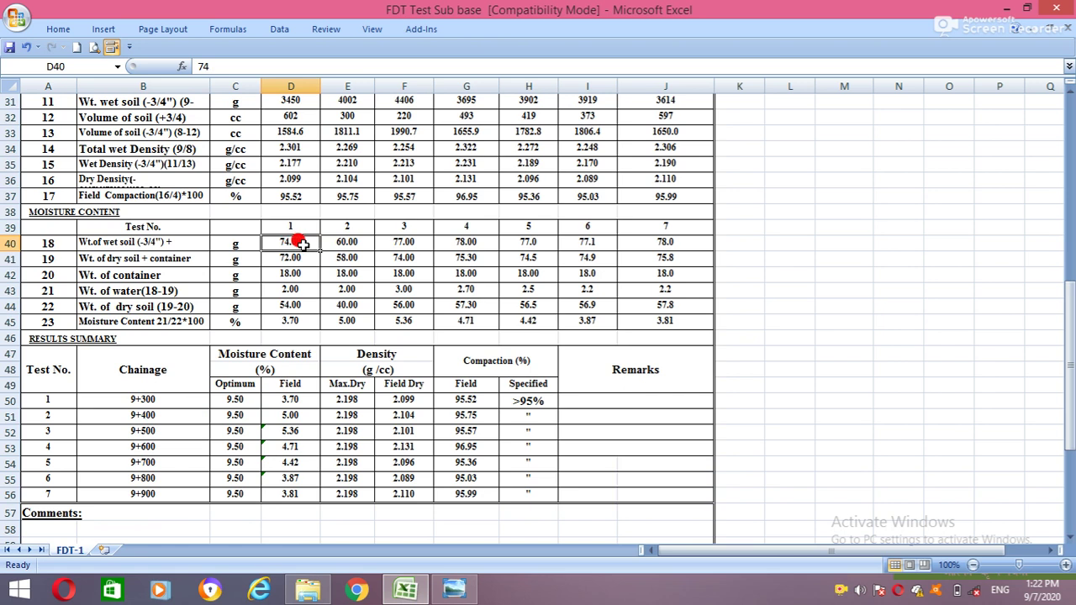
Examine test 1's weight of dry soil + container and compare it with the wet soil + container weight
click(159, 260)
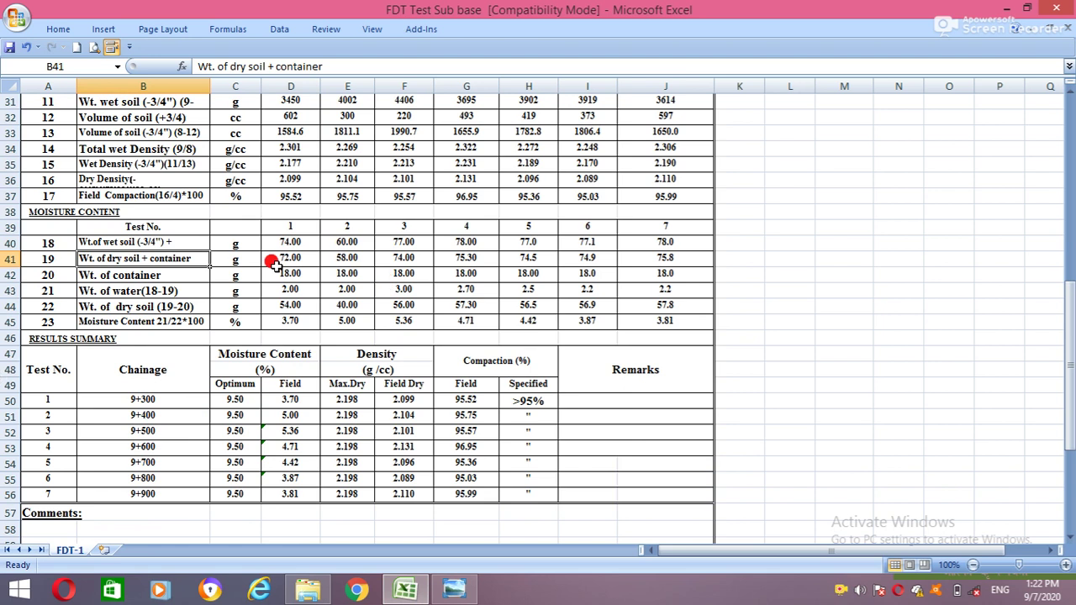
click(303, 260)
click(296, 242)
click(299, 257)
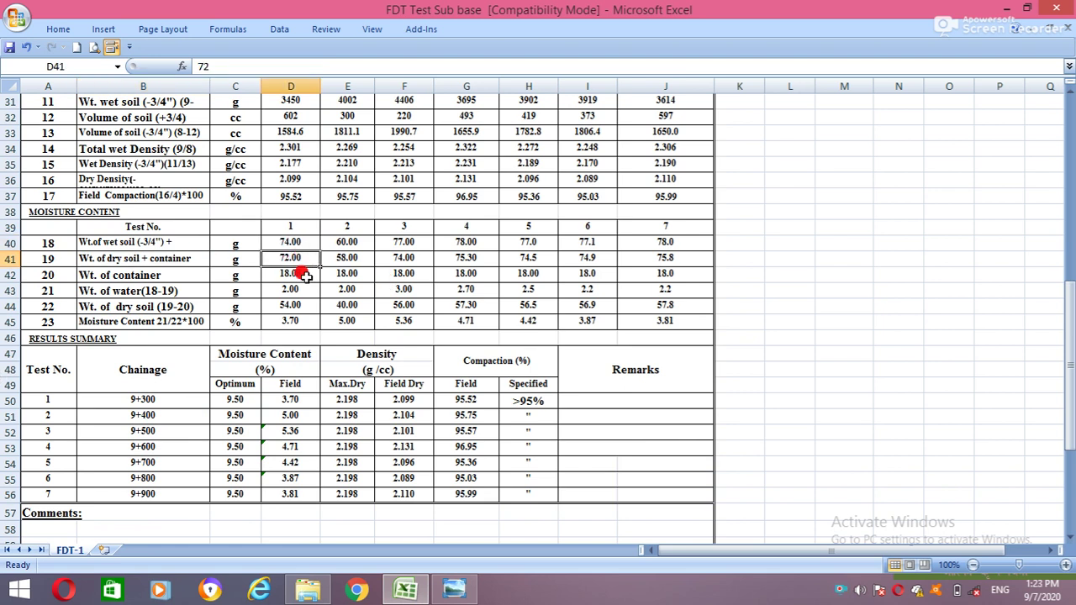
click(297, 242)
click(299, 258)
Examine test 1's Wt. of container and trace its Wt. of water to the wet and dry soil + container weights
click(184, 275)
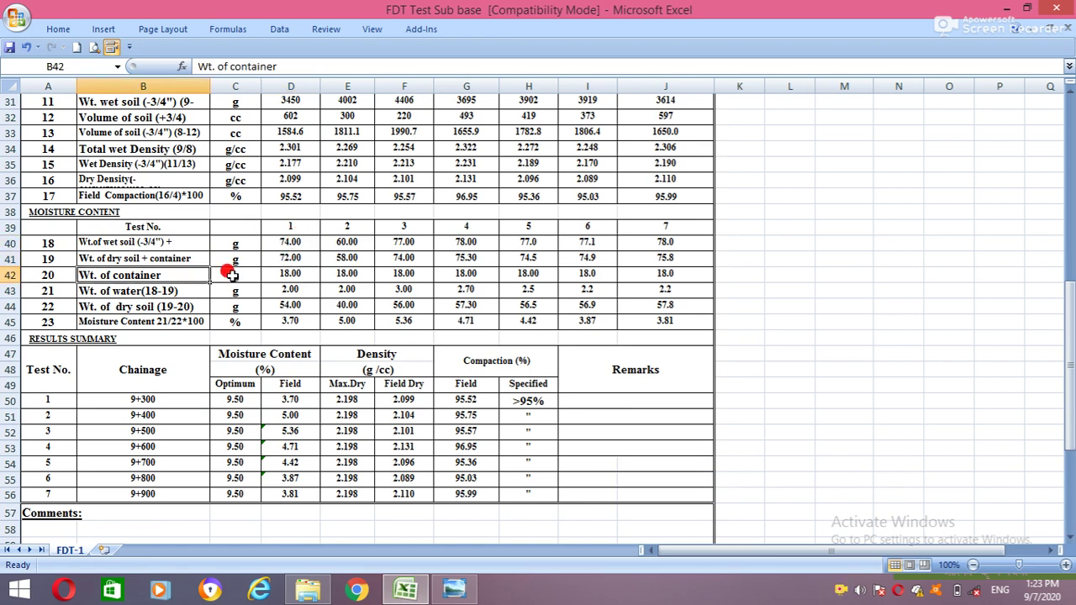
click(298, 273)
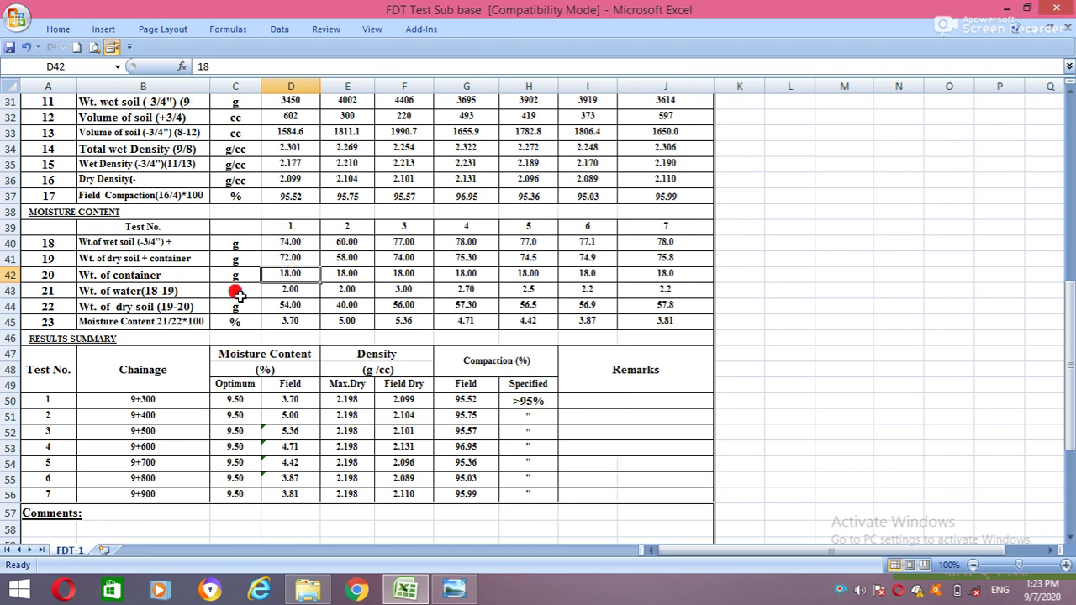
click(113, 293)
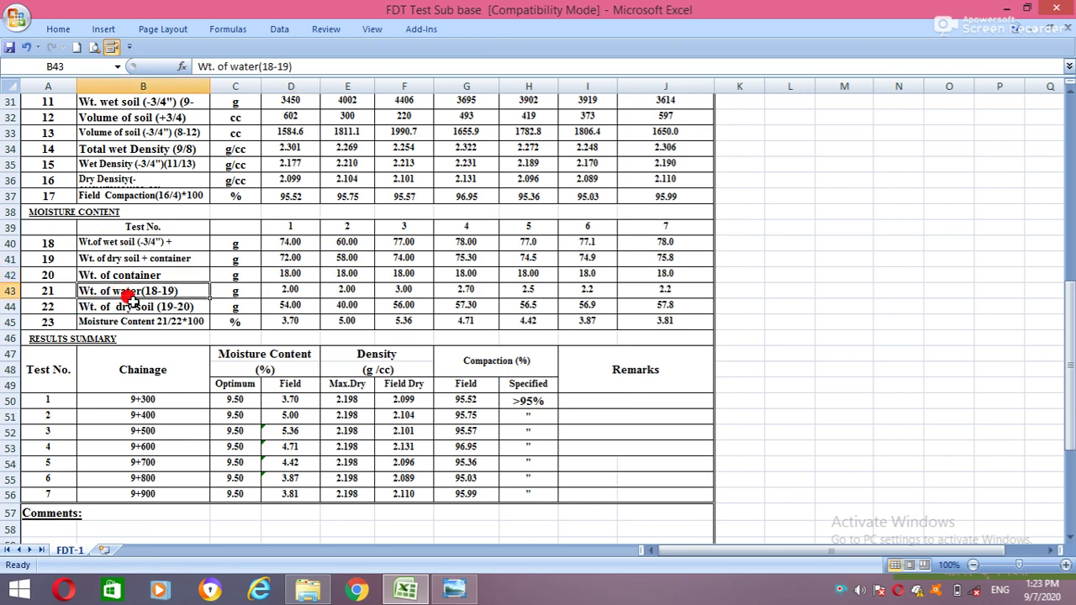
click(297, 290)
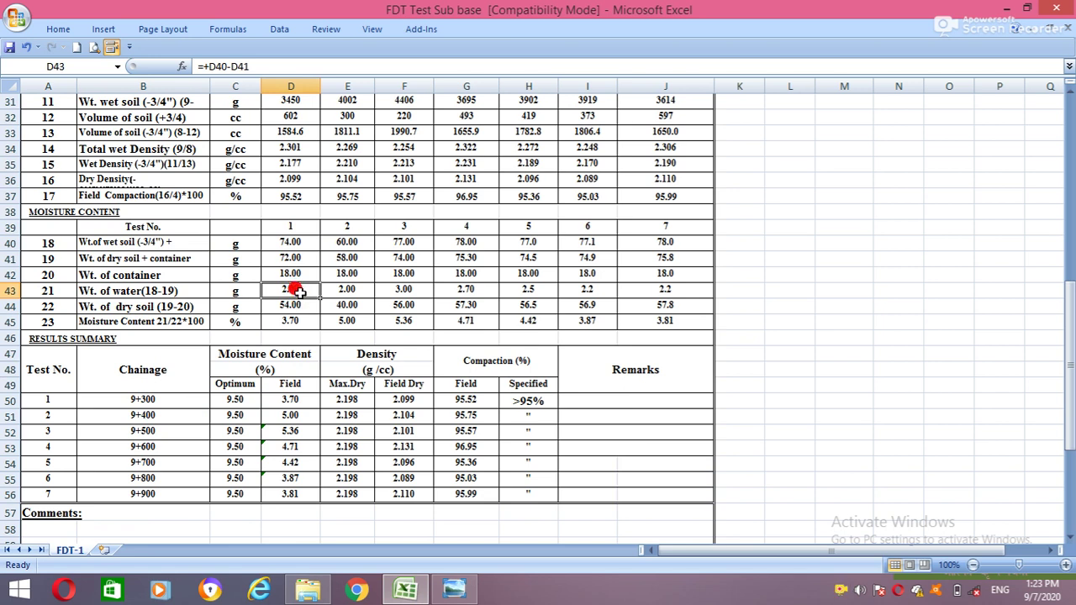
Examine how test 1's Wt. of dry soil and Moisture Content are calculated in the MOISTURE CONTENT section
click(123, 304)
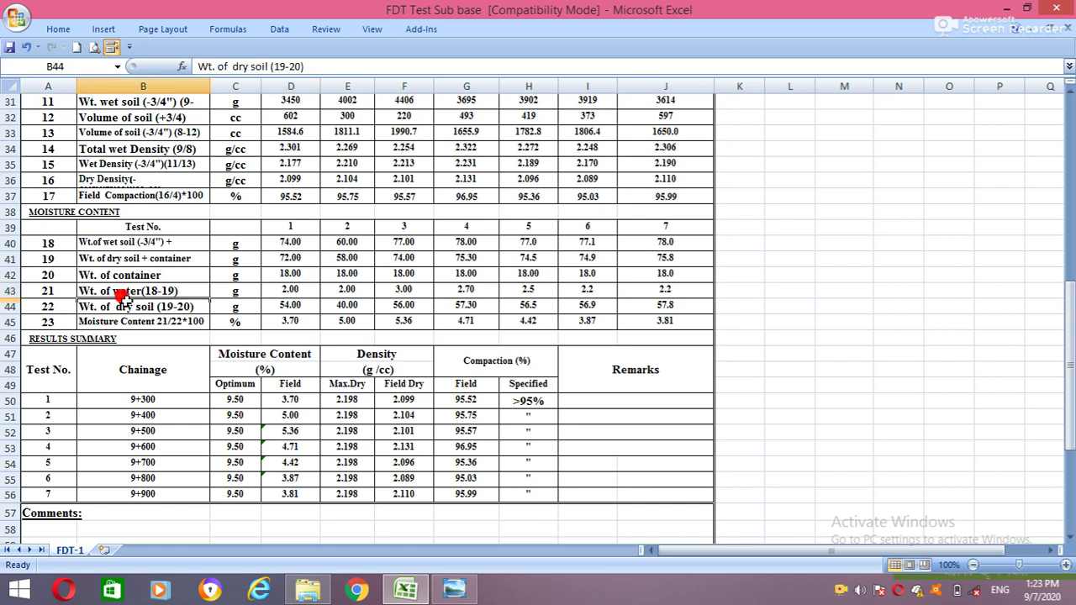
click(293, 306)
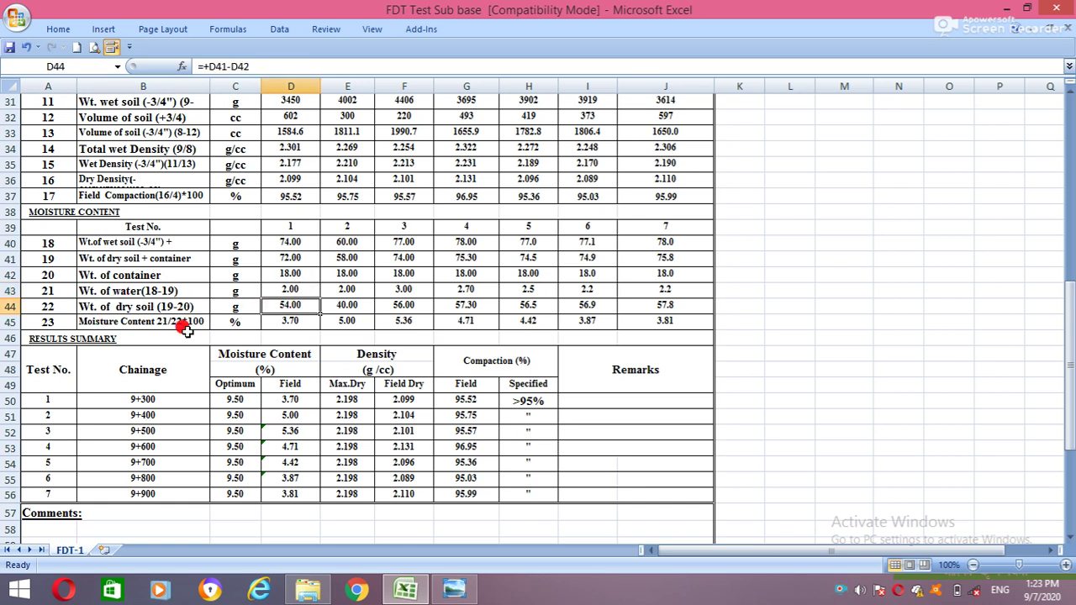
click(141, 324)
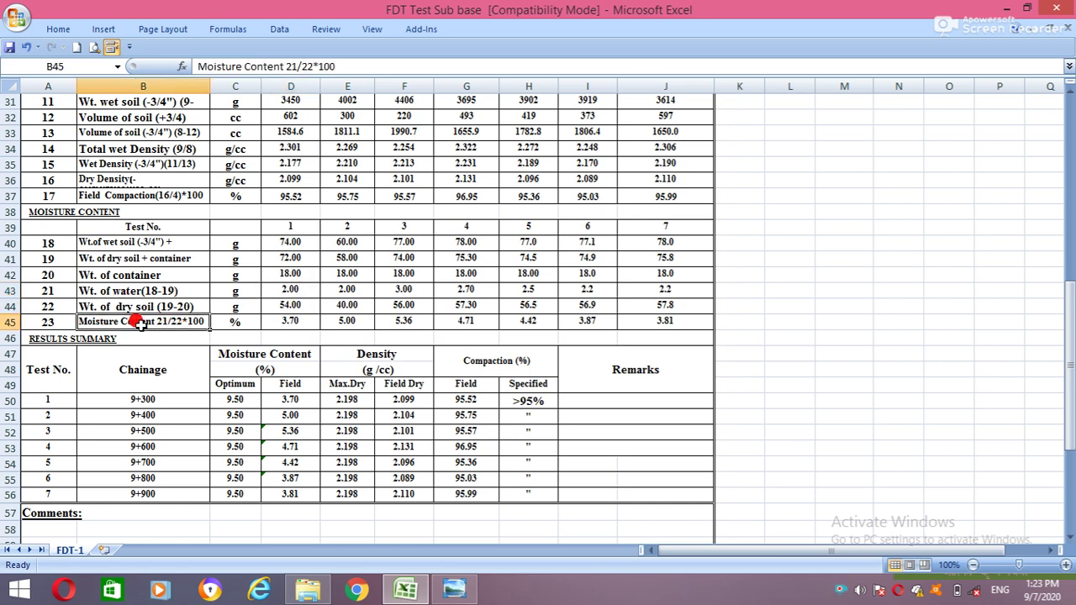
click(284, 322)
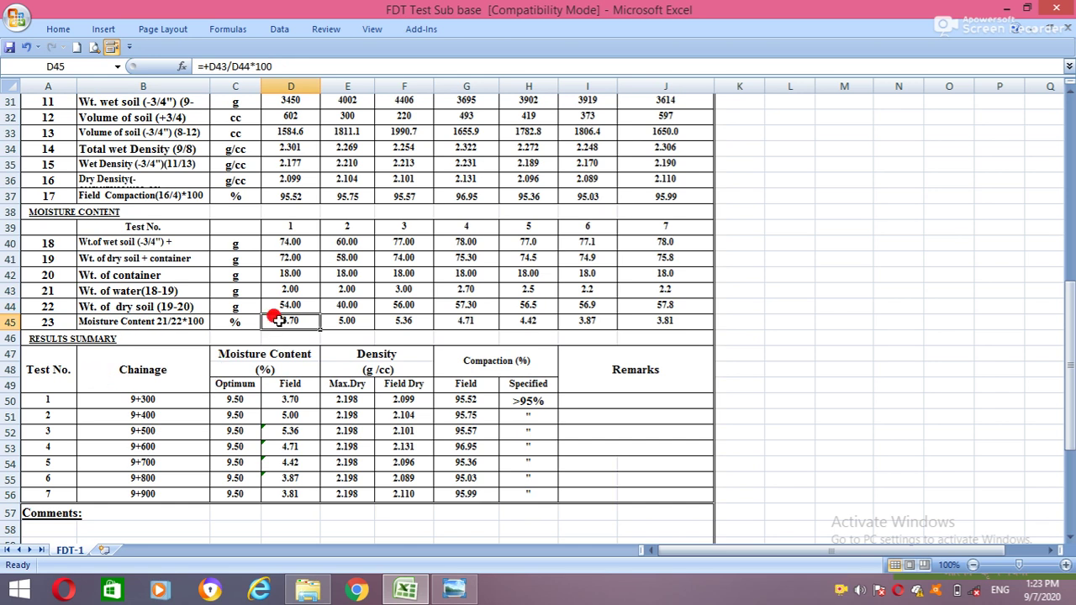
Review the source cells in test 1's Wet Density (-3/4") formula, leaving the formula as it is
scroll(267, 330, up, 4)
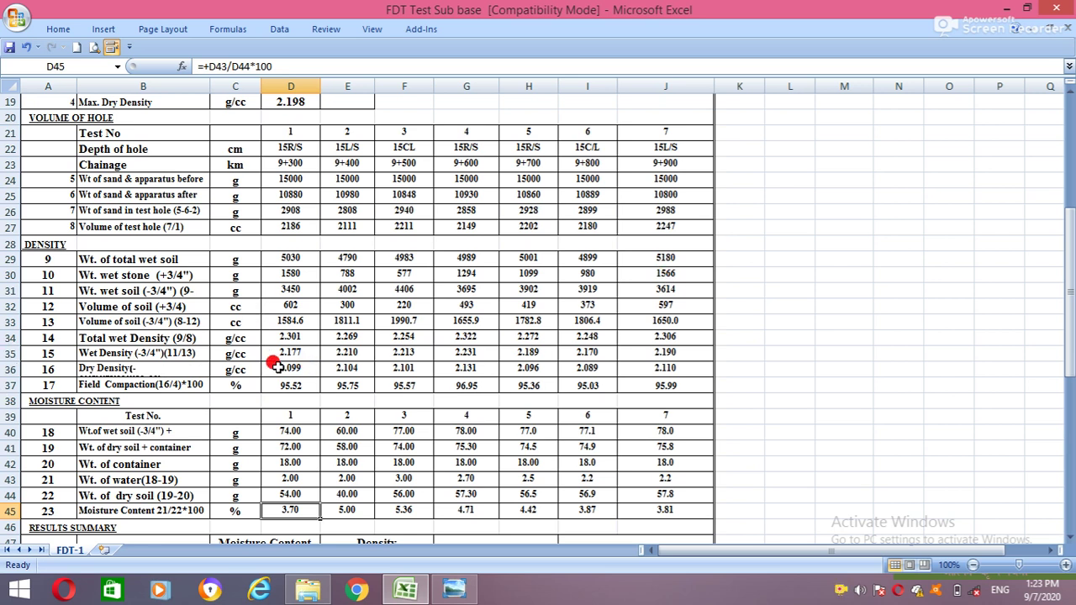
scroll(284, 357, up, 2)
scroll(362, 378, down, 1)
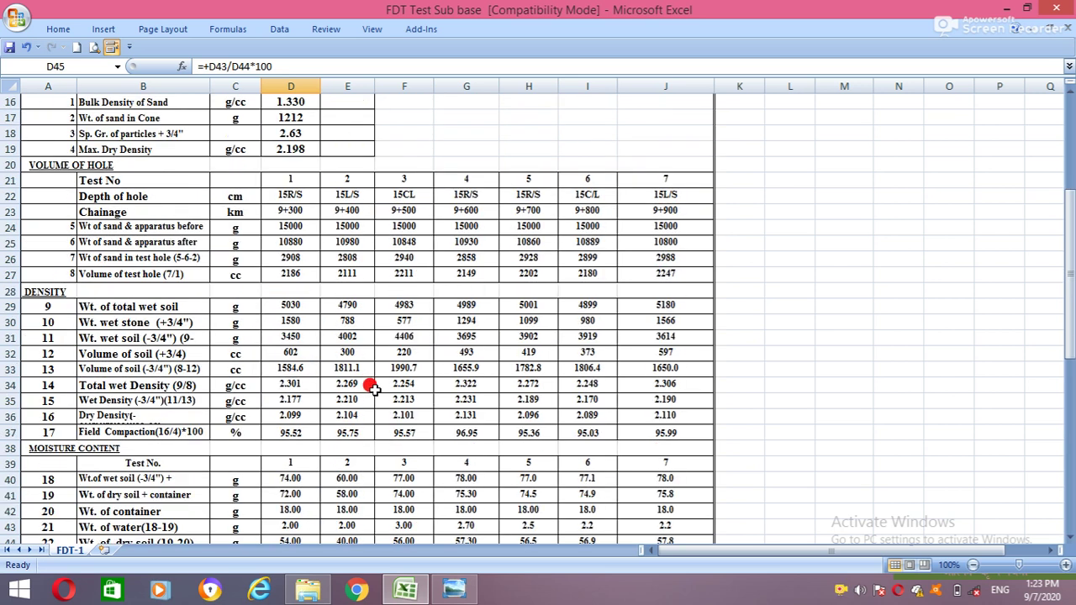
click(299, 400)
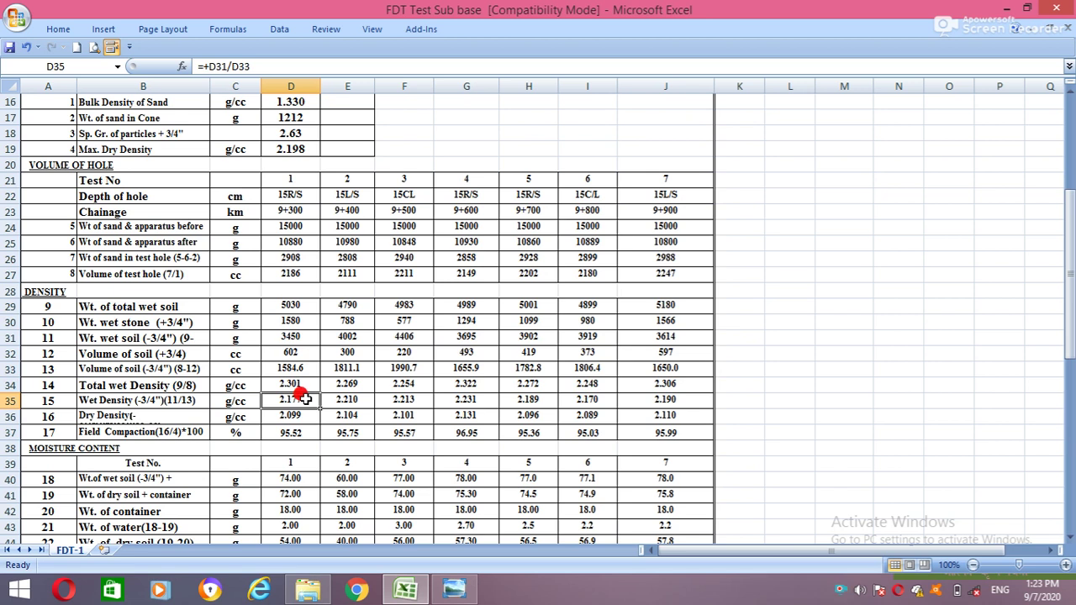
click(255, 67)
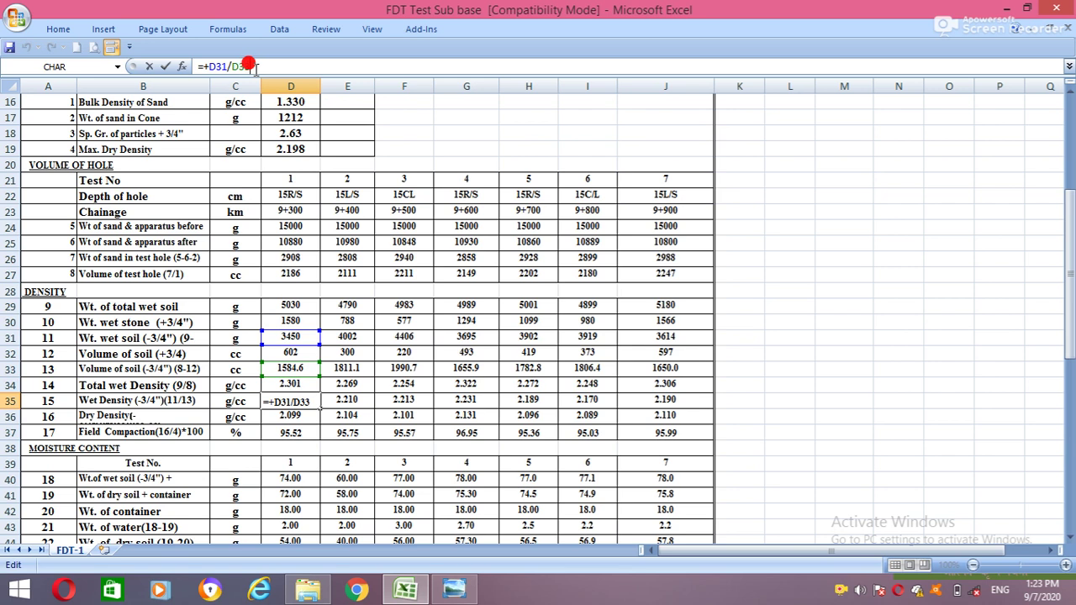
click(413, 450)
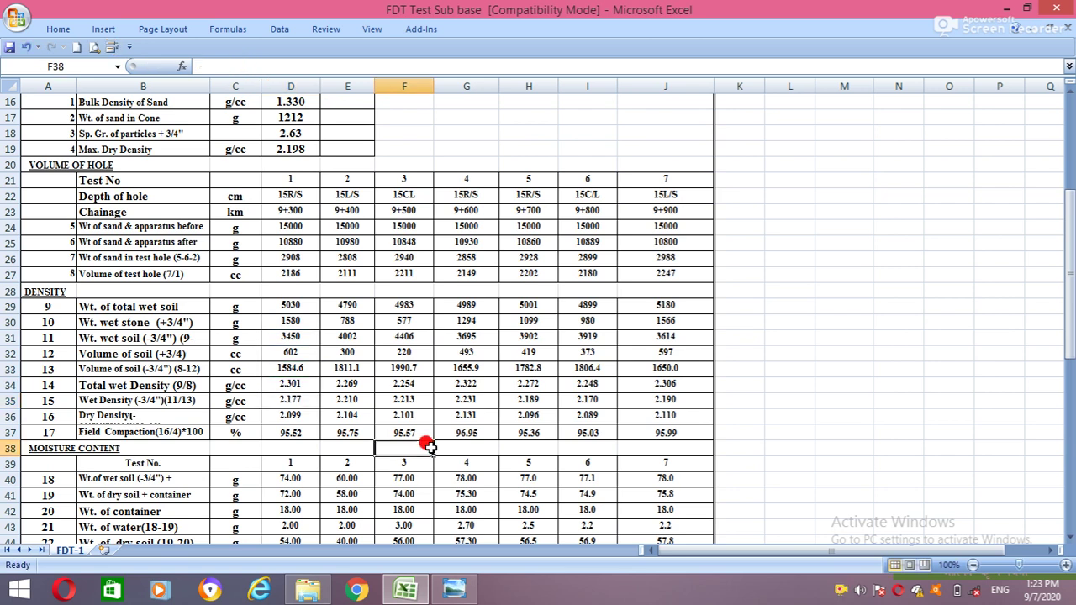
Trace test 1's Dry Density formula to its Wet Density (-3/4") and Moisture Content
click(293, 414)
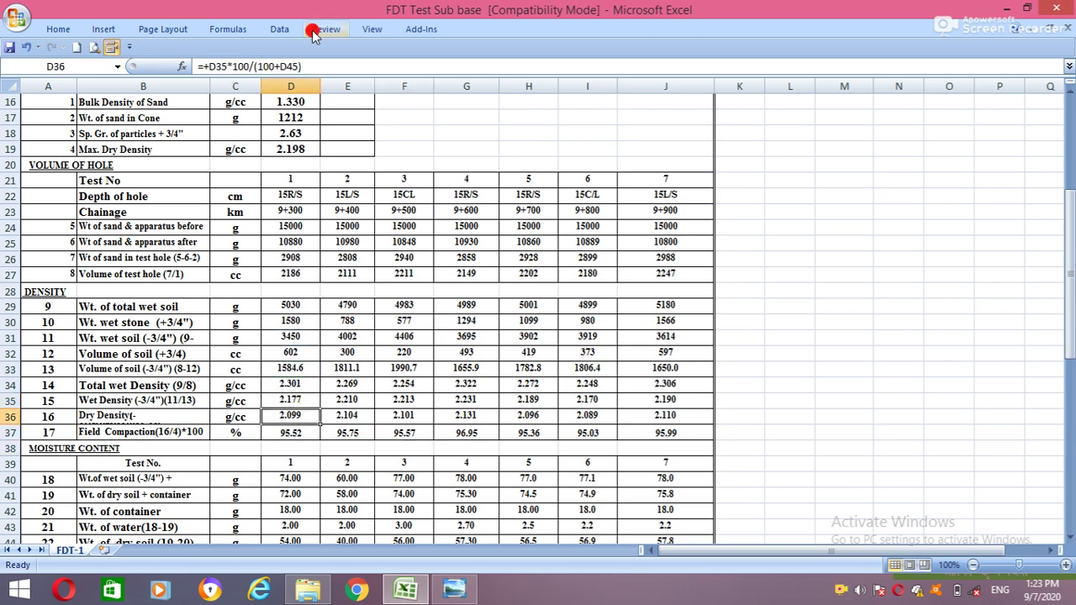
click(295, 64)
click(438, 507)
scroll(437, 495, down, 4)
click(277, 368)
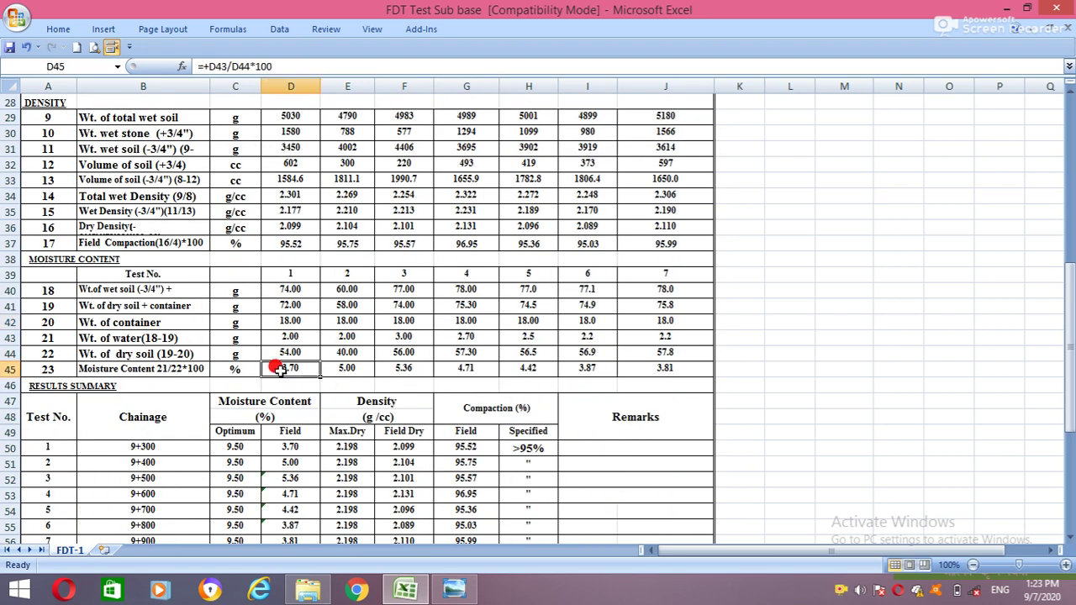
scroll(284, 388, up, 1)
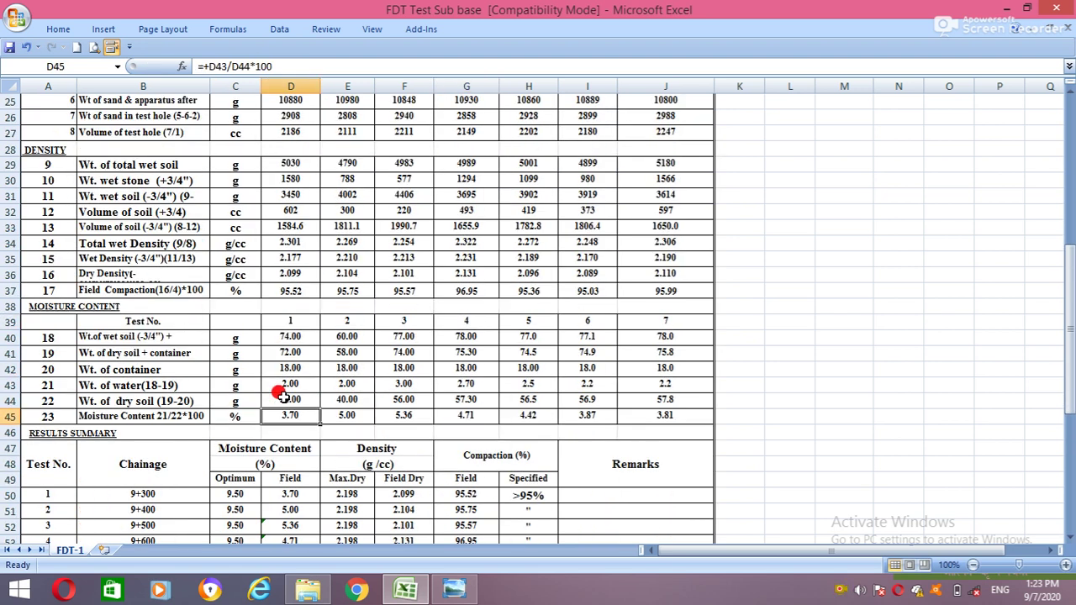
click(288, 271)
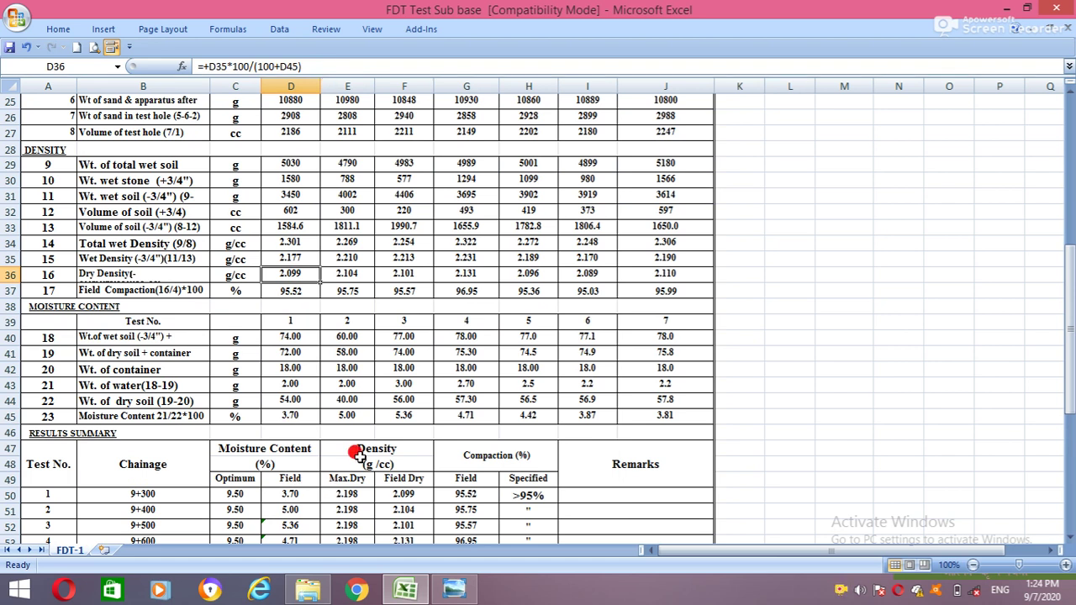
click(301, 415)
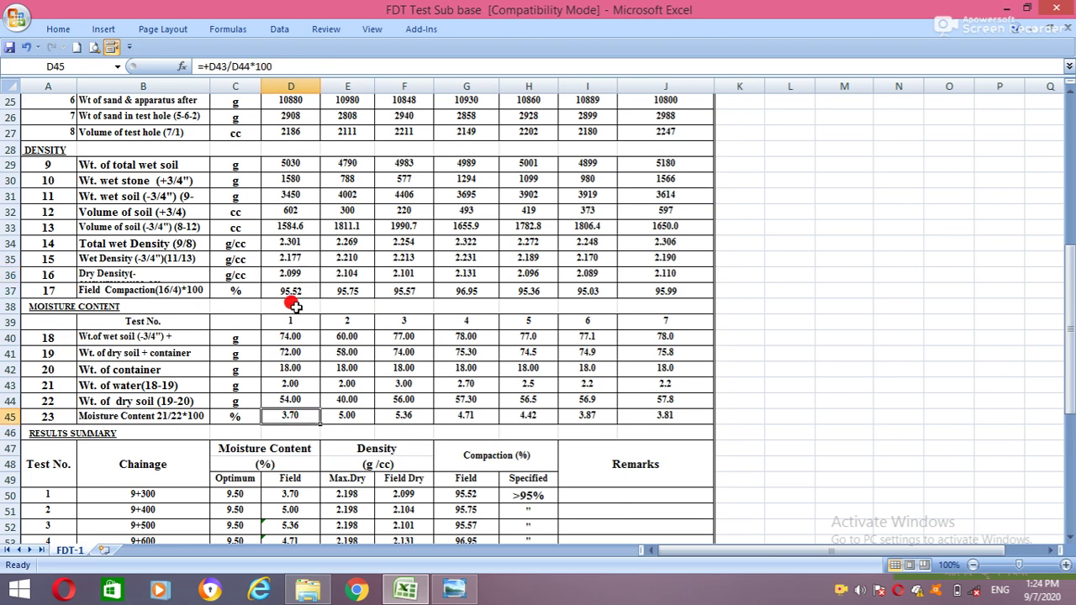
click(296, 275)
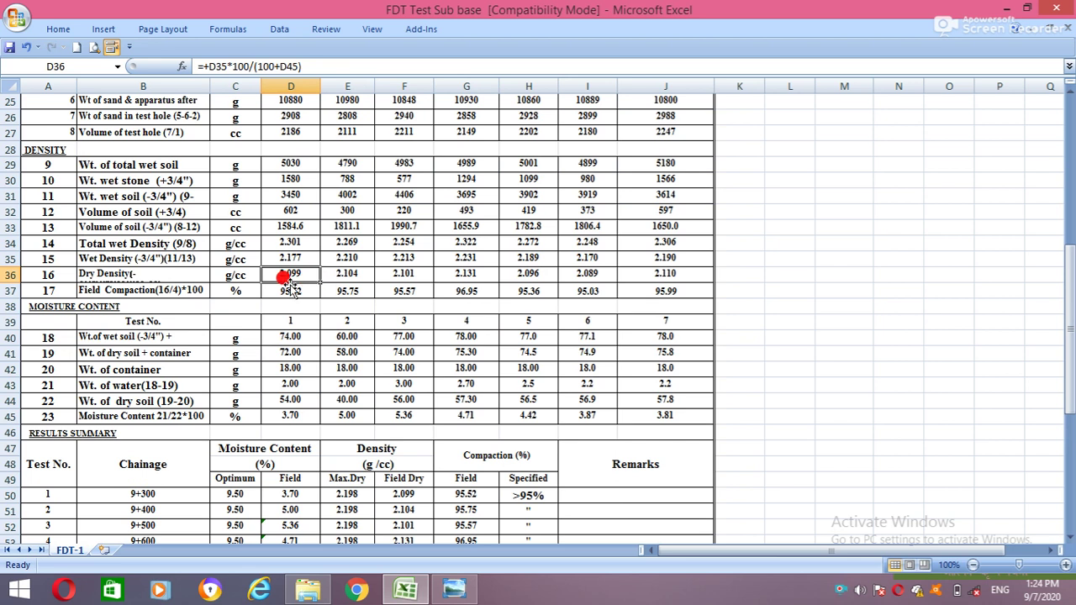
double_click(296, 273)
click(756, 305)
click(773, 360)
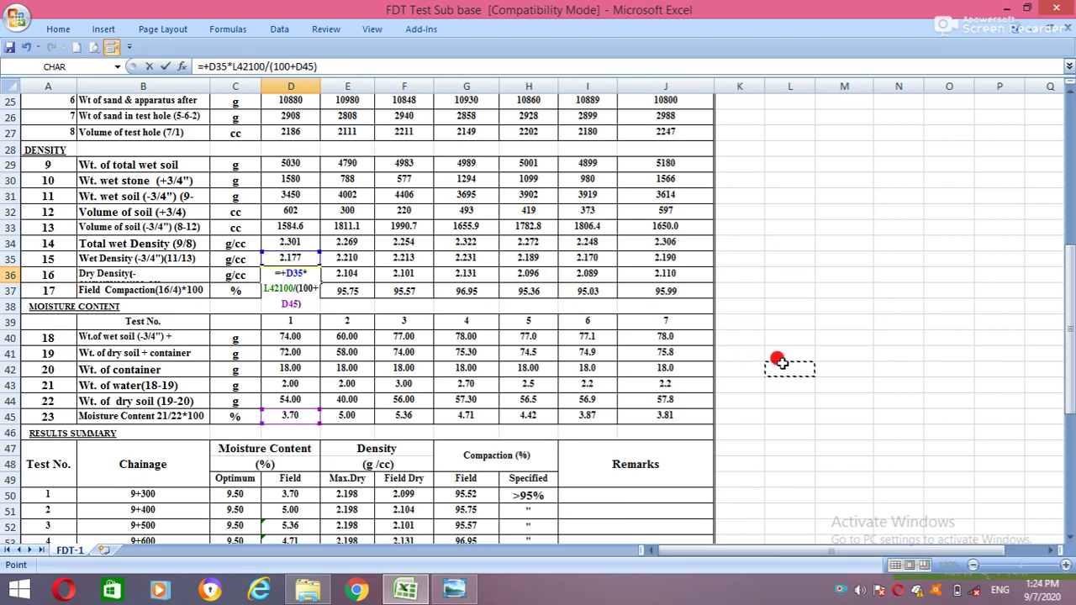
key(Escape)
click(777, 360)
Compare test 1's Dry Density with the Max. Dry Density in the DATA section
click(294, 275)
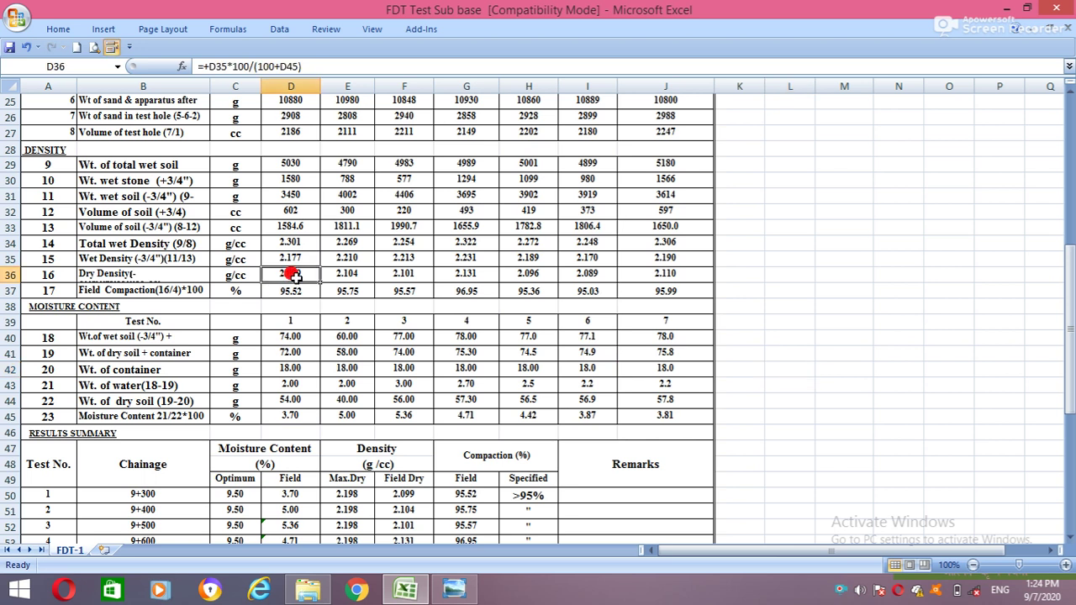
scroll(291, 294, up, 3)
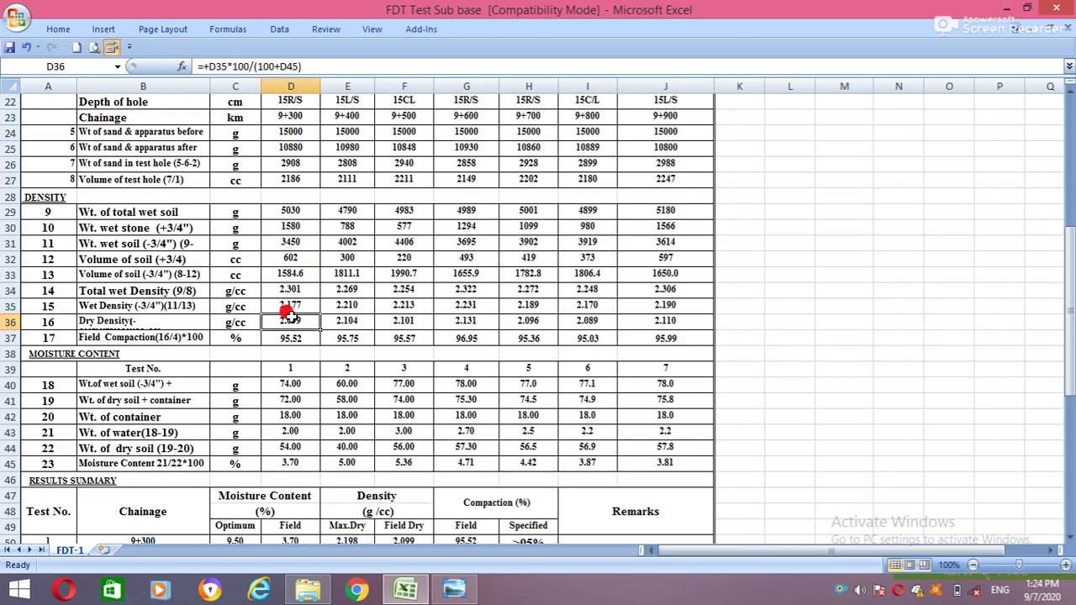
scroll(290, 319, up, 1)
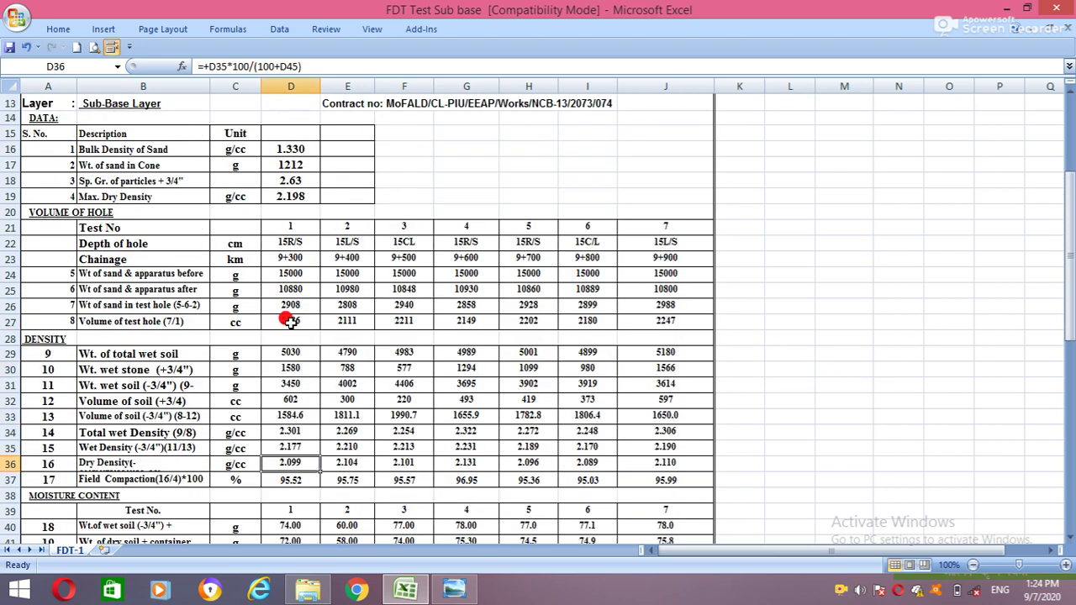
click(284, 196)
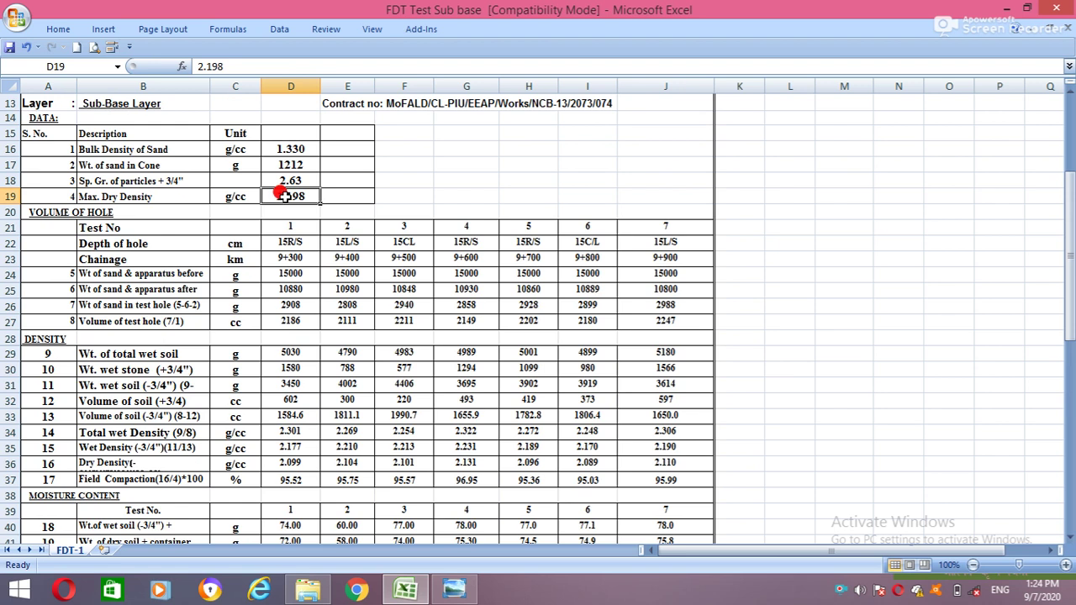
scroll(286, 196, down, 2)
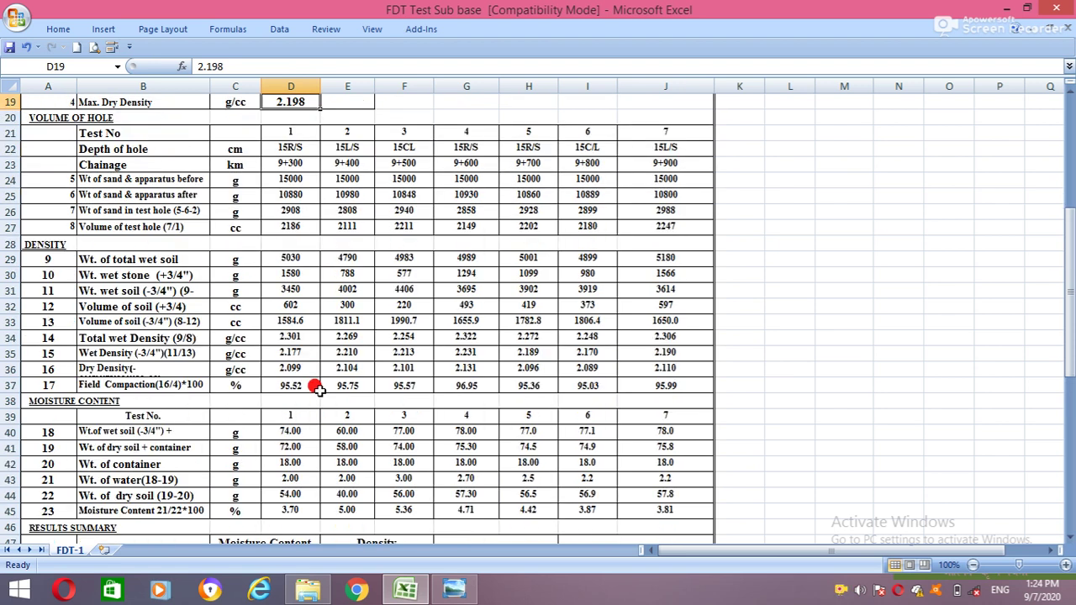
click(294, 368)
scroll(294, 368, up, 3)
click(127, 244)
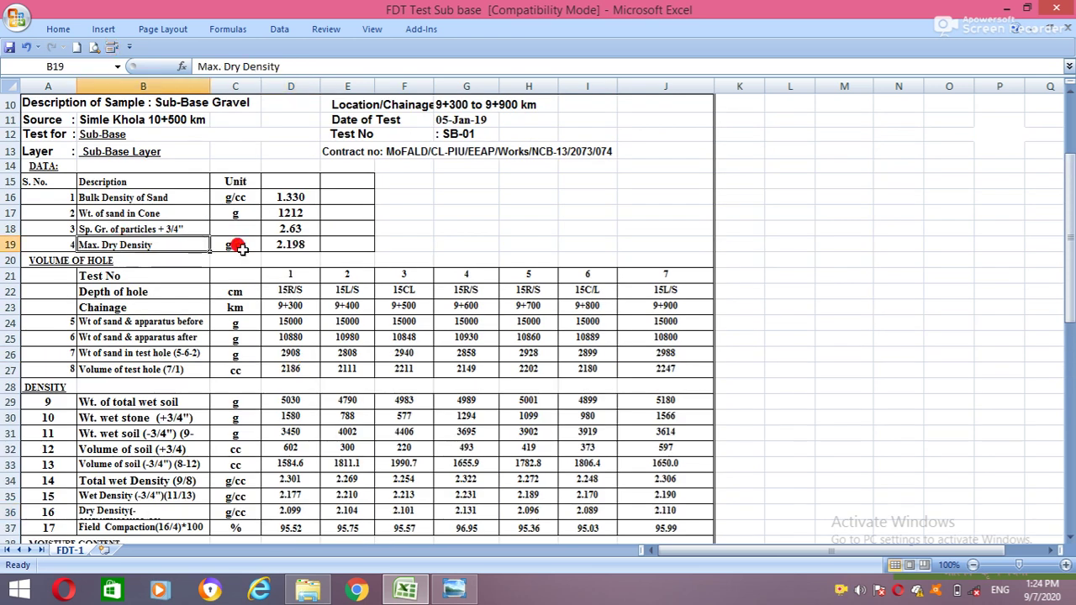
click(290, 243)
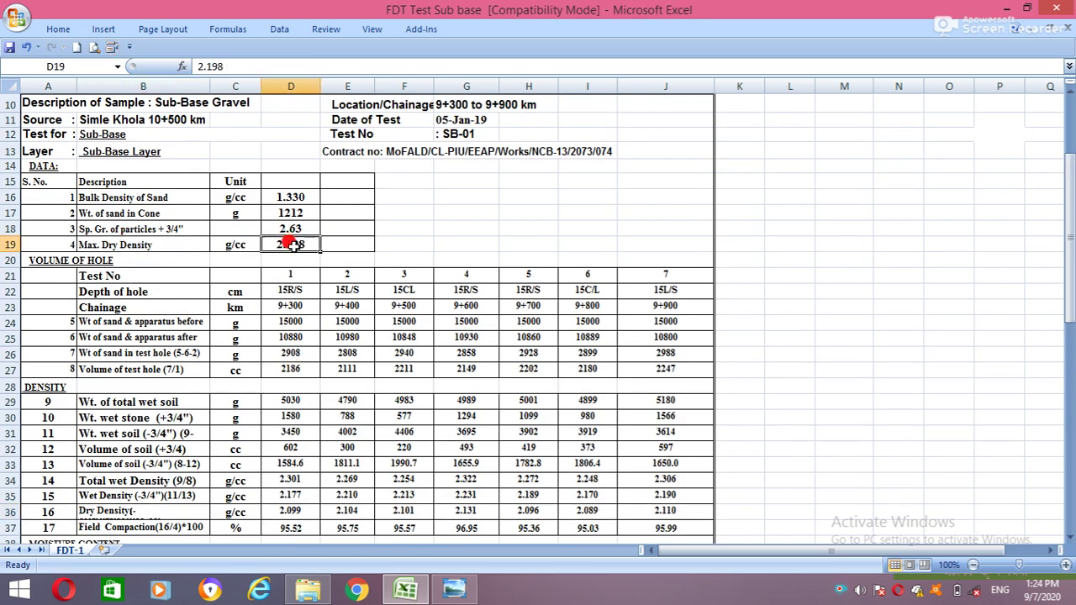
Examine how test 1's Field Compaction is calculated from Dry Density and Max. Dry Density
scroll(290, 367, down, 3)
click(773, 352)
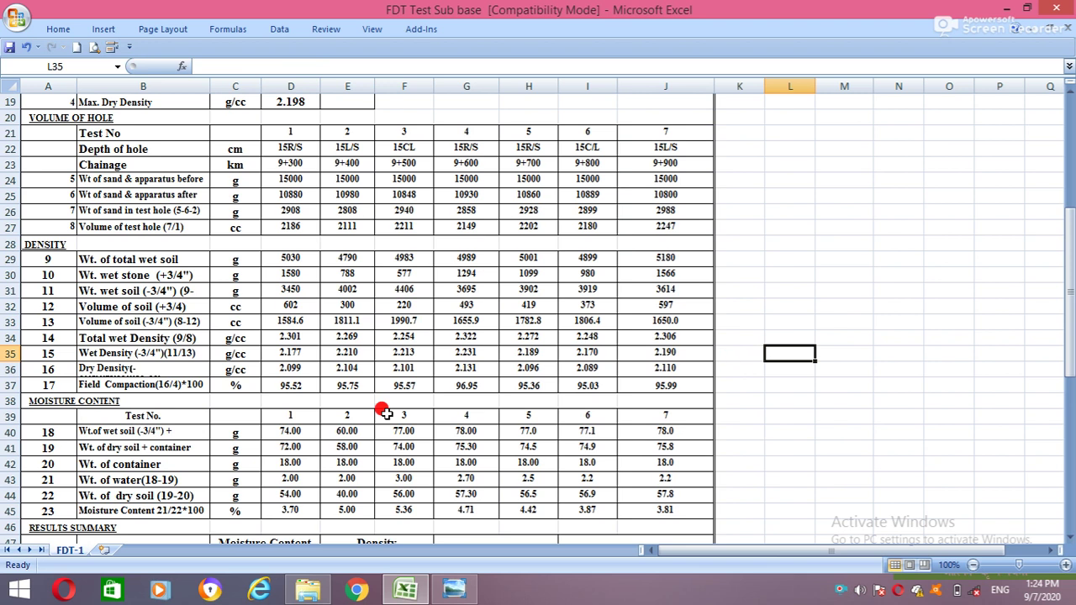
click(290, 384)
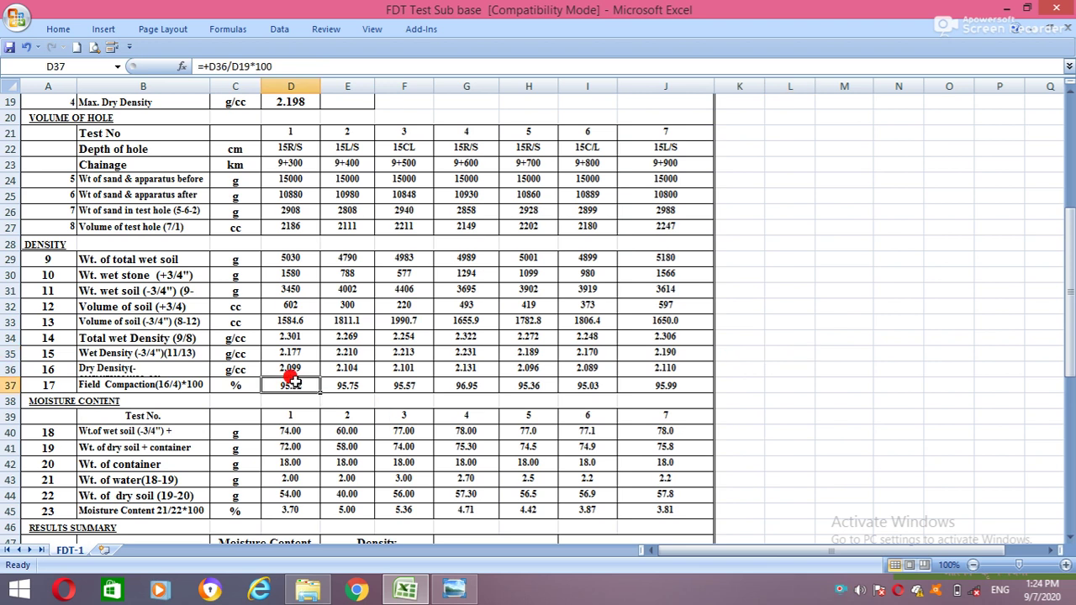
Examine the specified compaction and optimum moisture content for test 1 in the RESULTS SUMMARY
scroll(291, 380, down, 1)
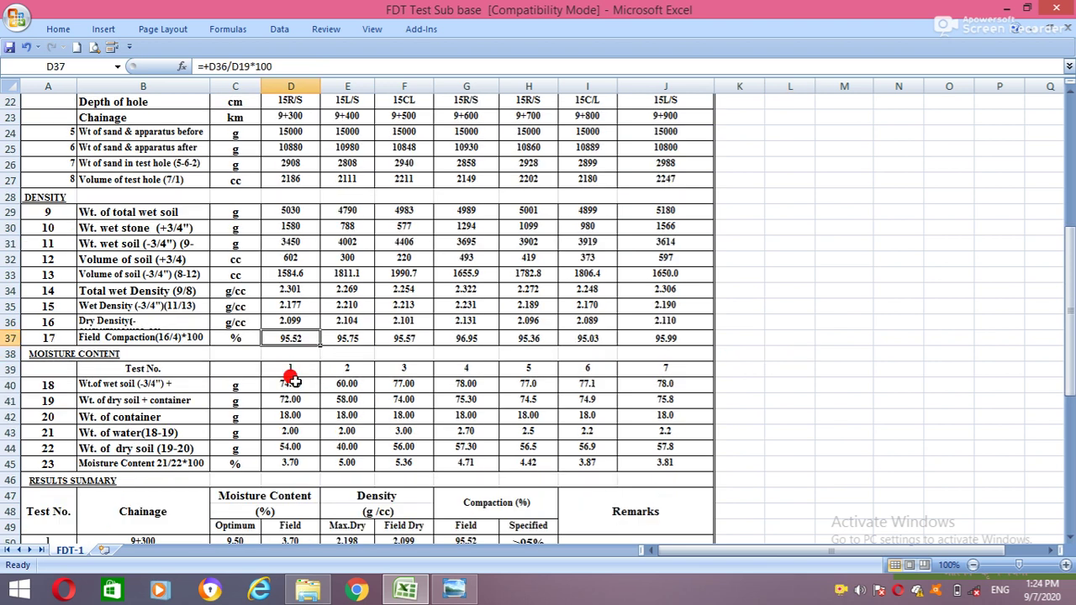
scroll(290, 379, down, 2)
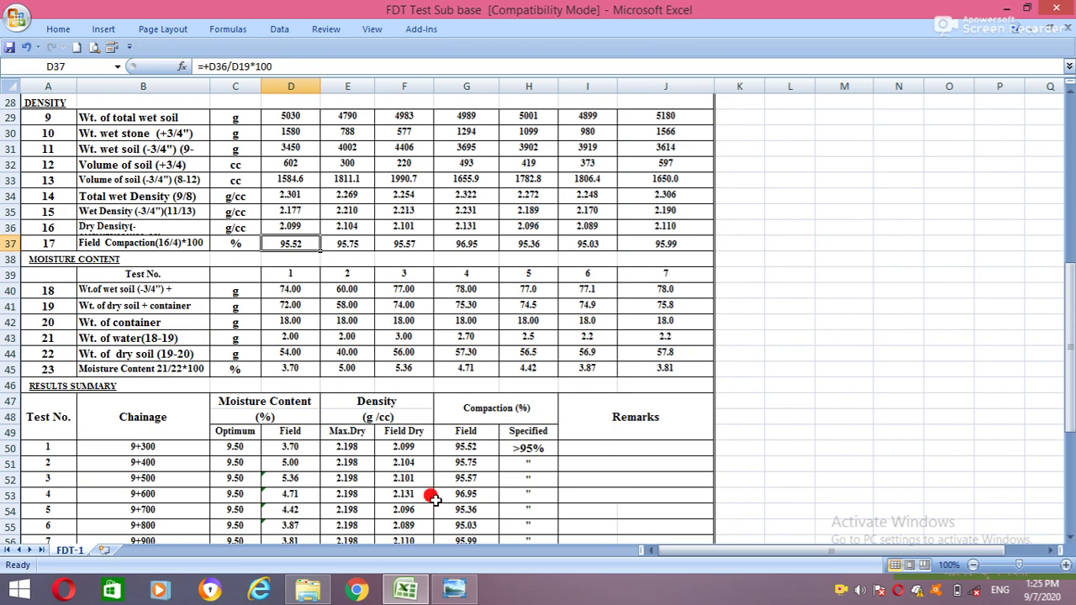
click(539, 450)
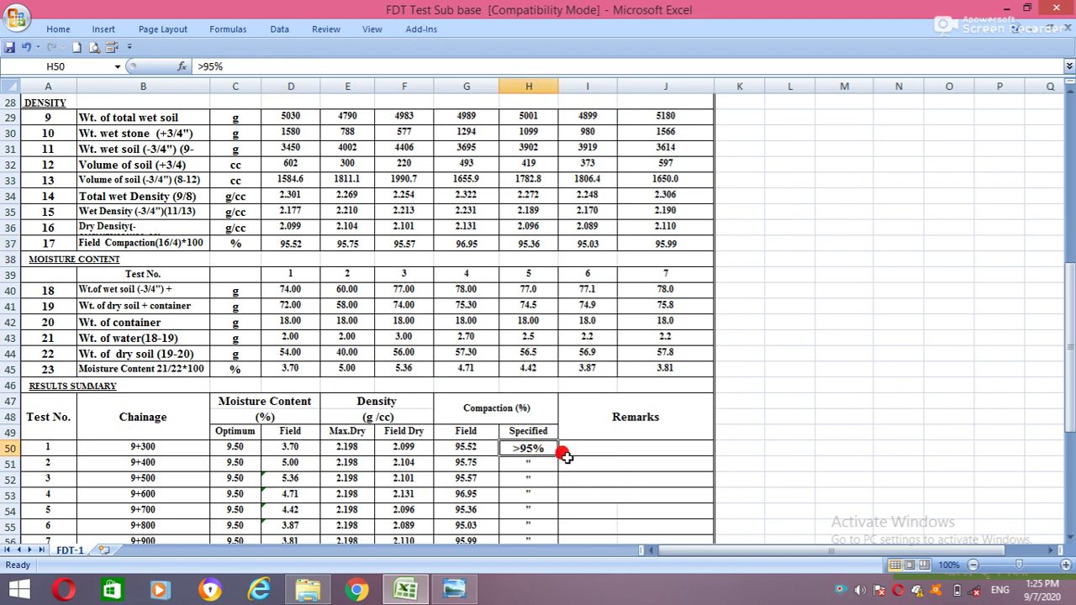
scroll(288, 235, up, 2)
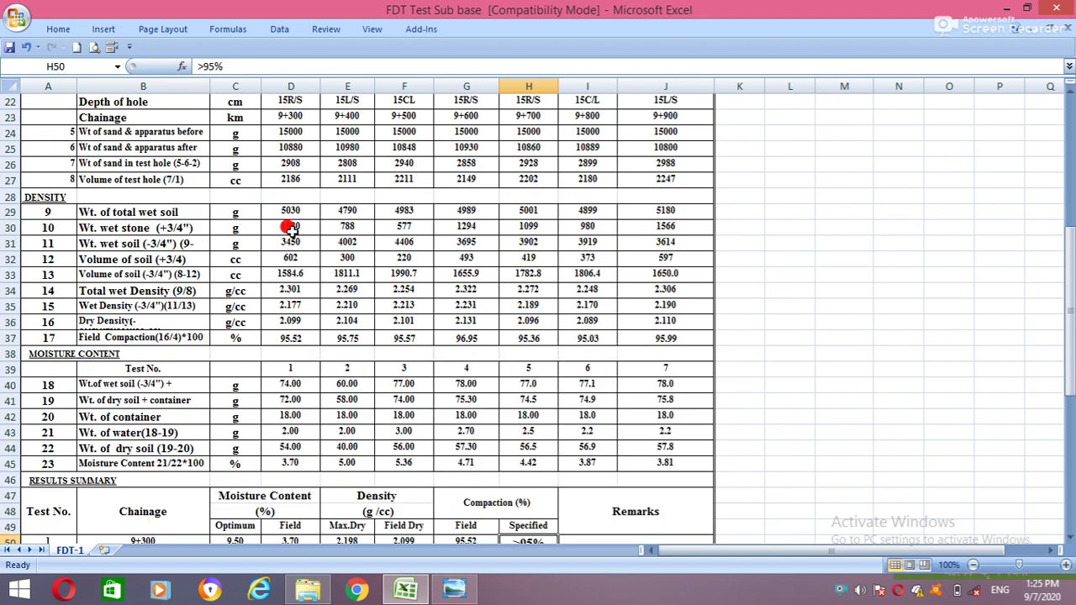
scroll(303, 322, down, 2)
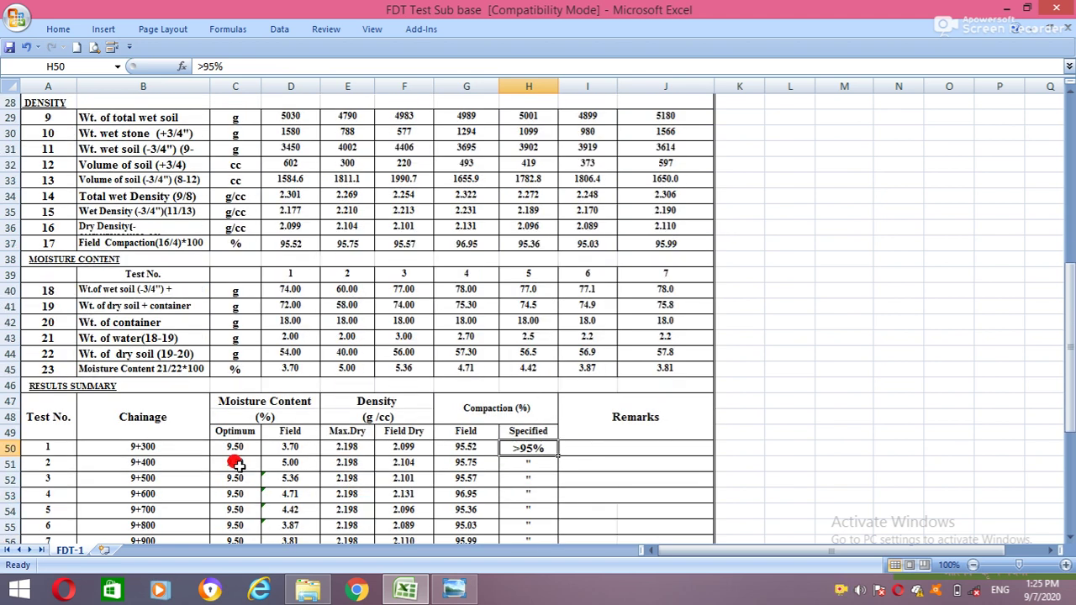
click(232, 452)
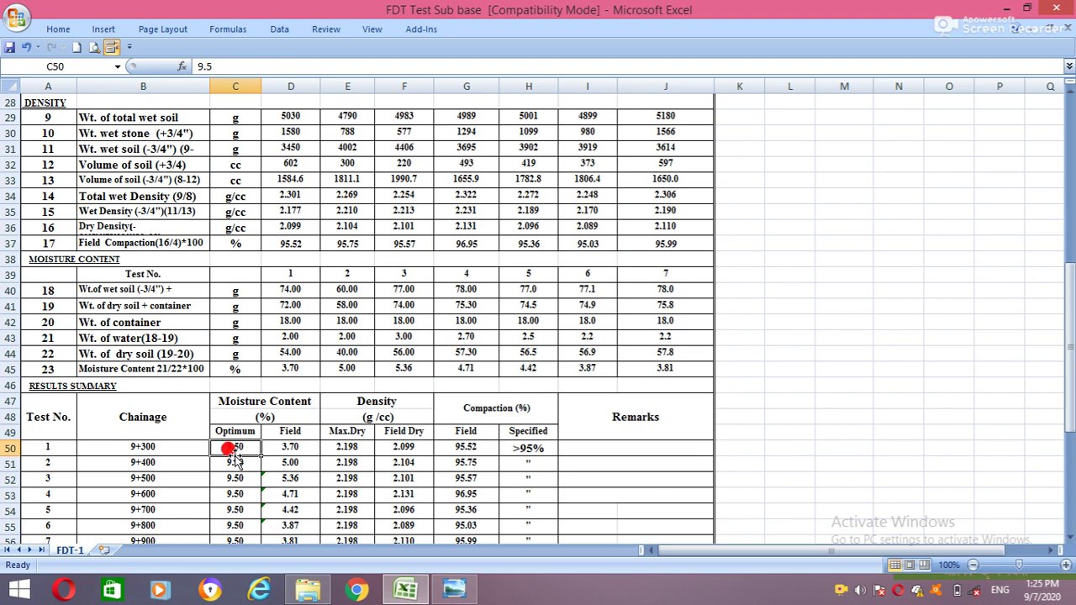
Examine test 1's field moisture content, maximum and field dry densities, and field compaction formula in the RESULTS SUMMARY
click(301, 446)
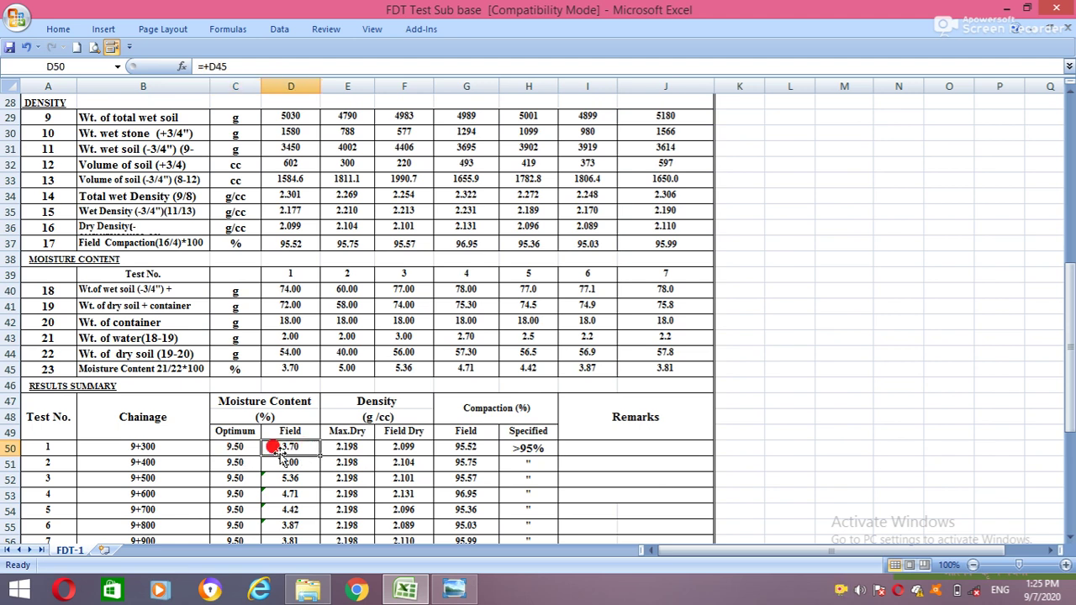
click(349, 432)
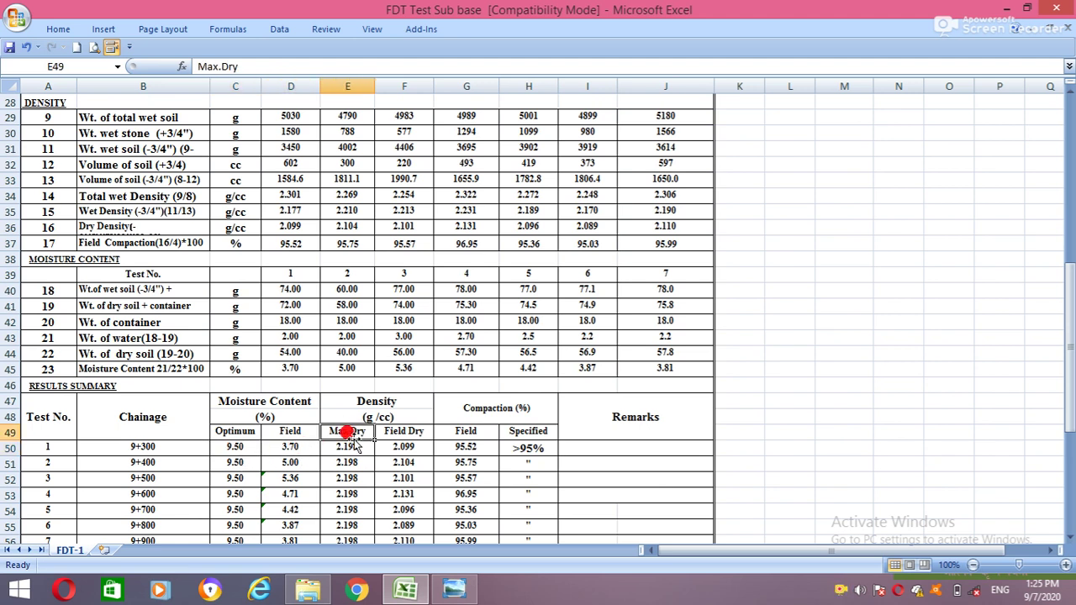
click(348, 449)
click(403, 433)
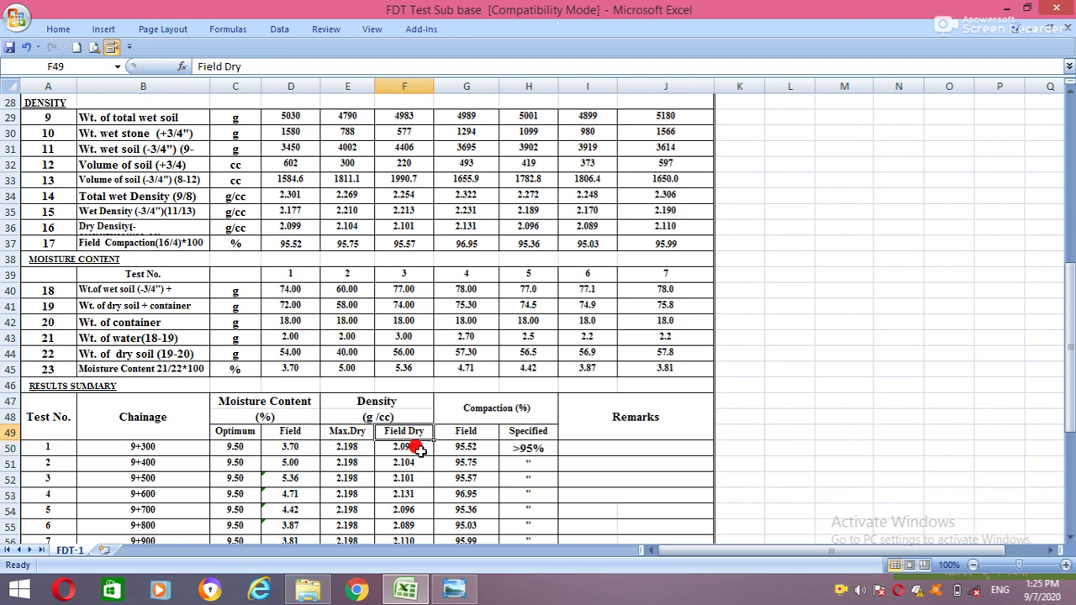
click(345, 448)
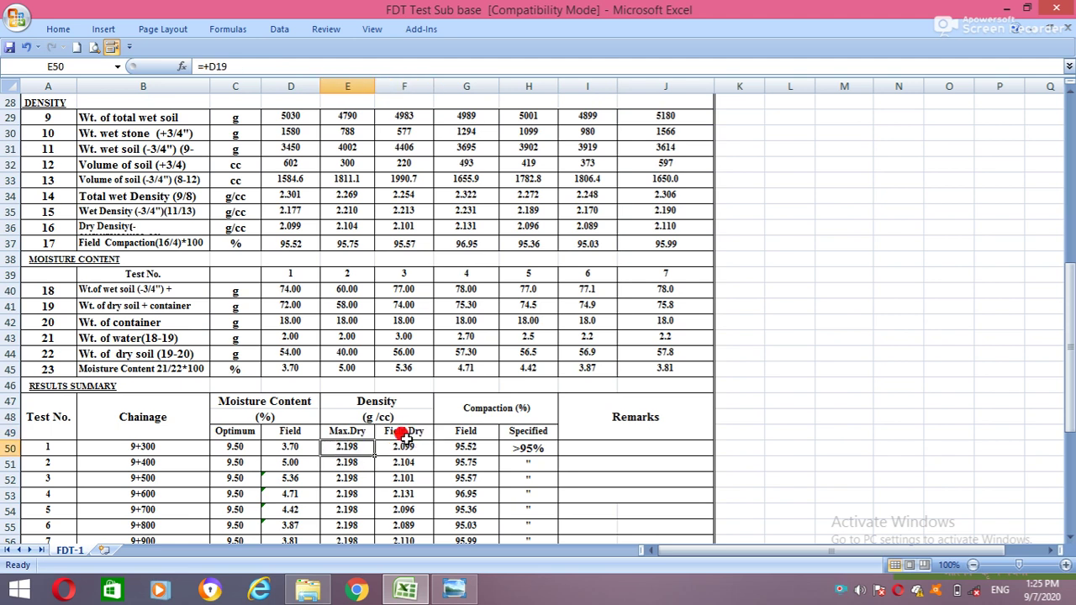
click(401, 433)
click(408, 447)
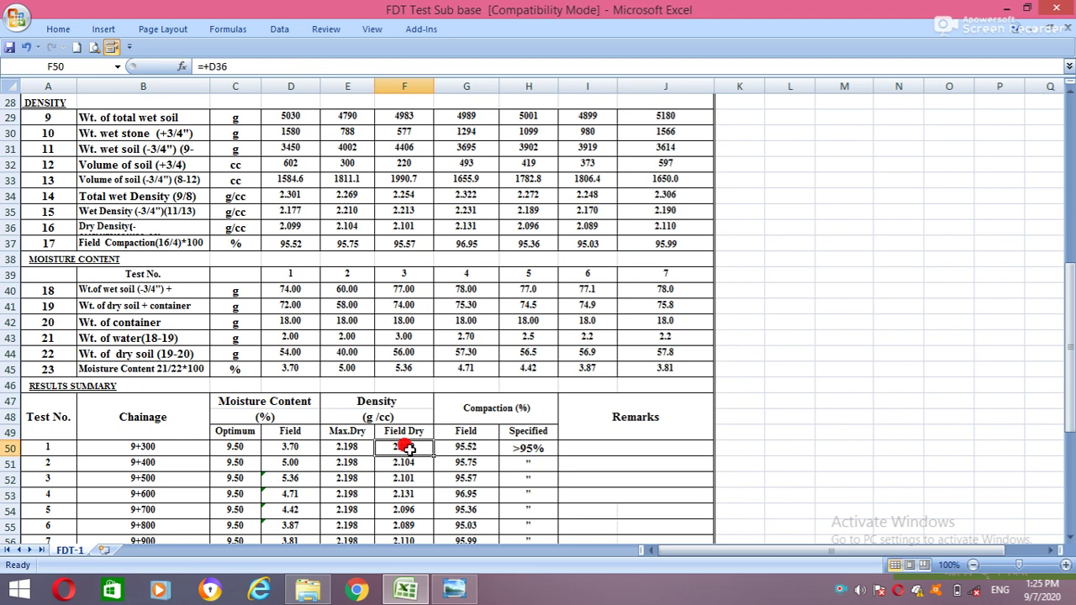
click(458, 444)
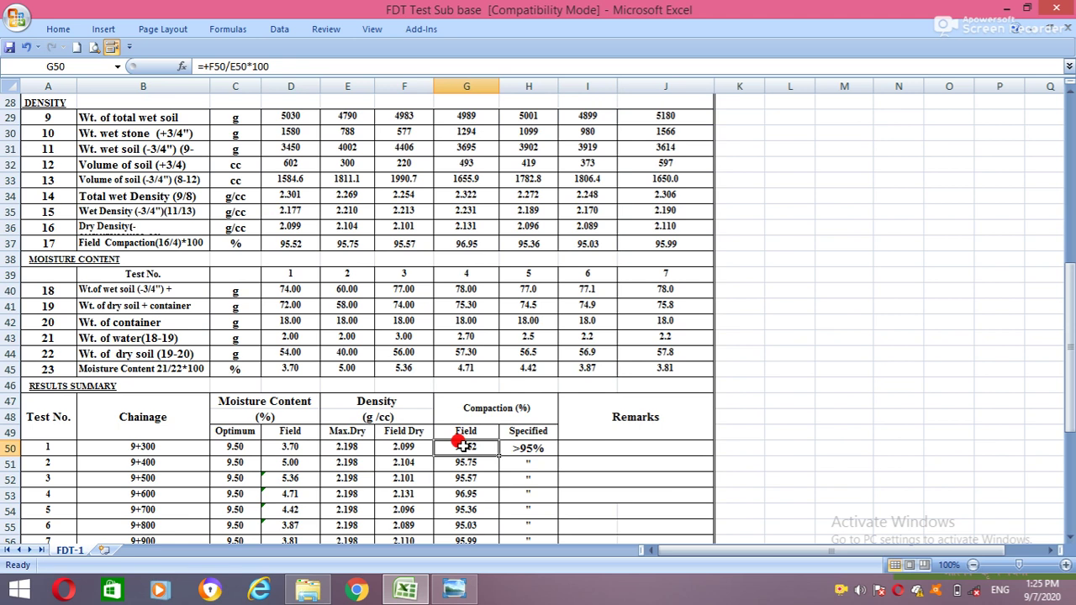
Review the RESULTS SUMMARY column headings from Test No. and Chainage through Moisture Content, Density, Compaction and Remarks
scroll(461, 443, down, 3)
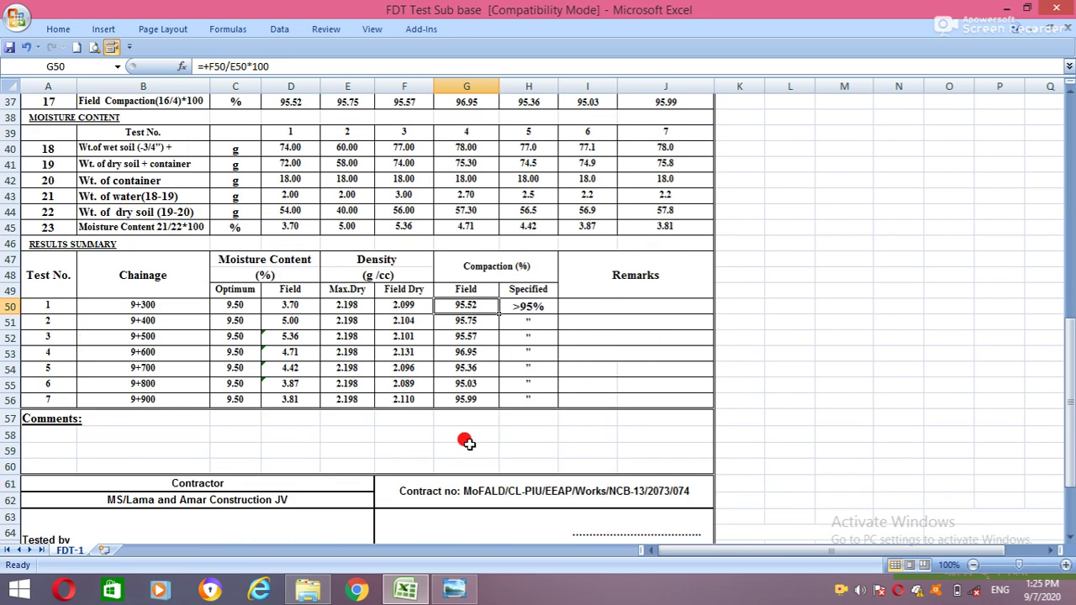
click(135, 418)
click(135, 269)
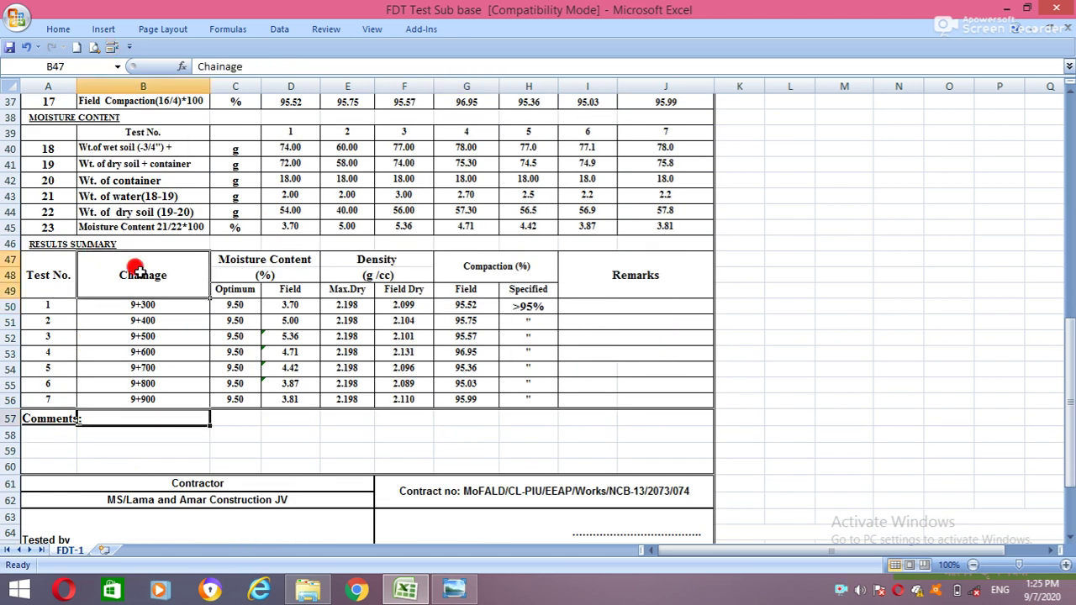
click(137, 305)
click(22, 274)
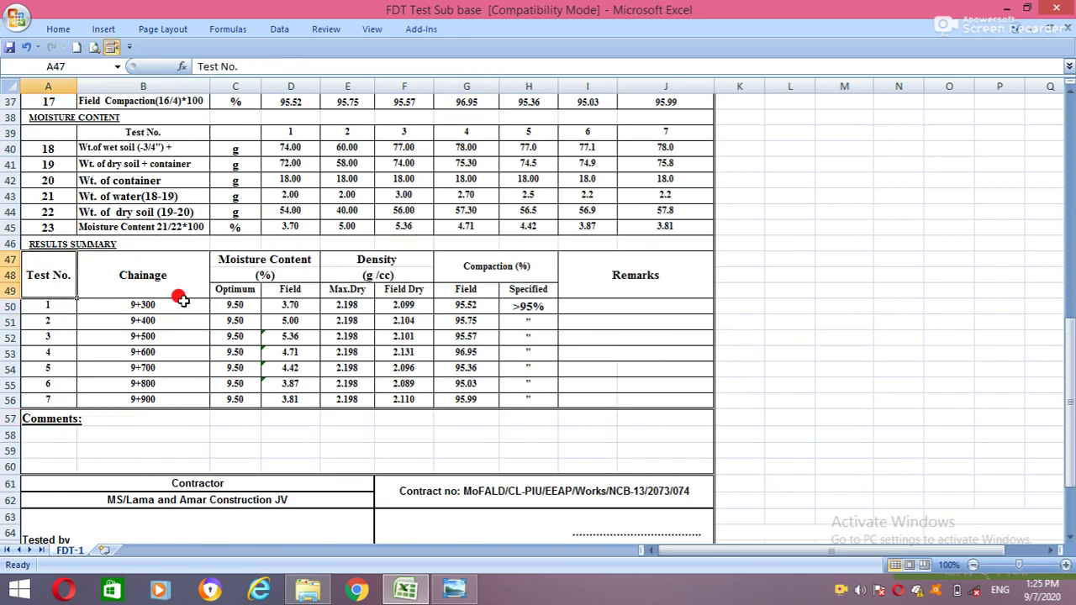
click(295, 269)
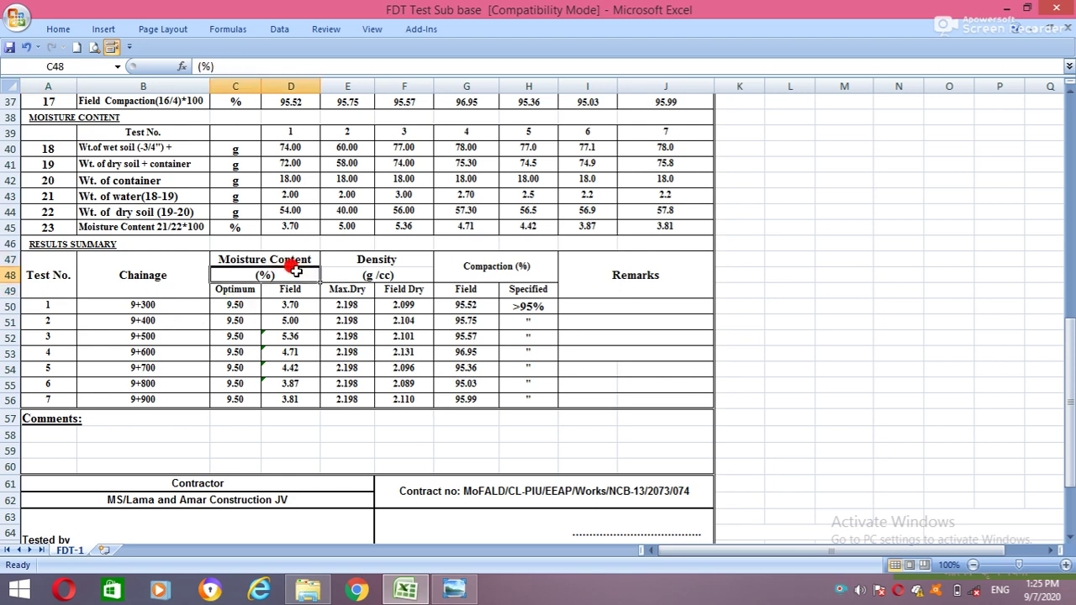
click(384, 272)
click(496, 271)
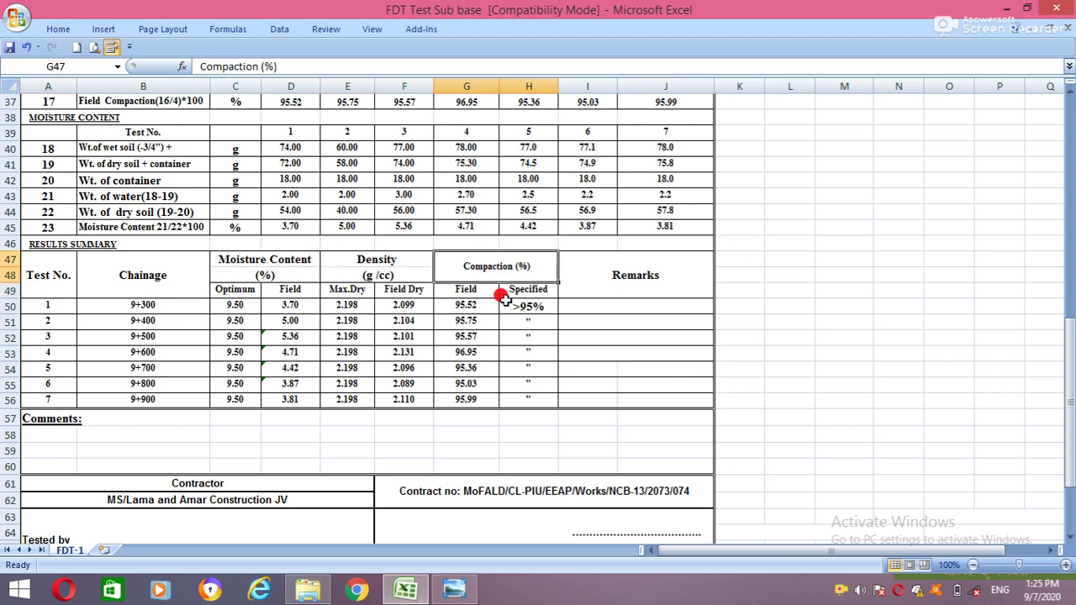
click(461, 334)
click(600, 275)
Examine the blank Comments area below the RESULTS SUMMARY in relation to test 1's specified compaction
scroll(398, 440, down, 3)
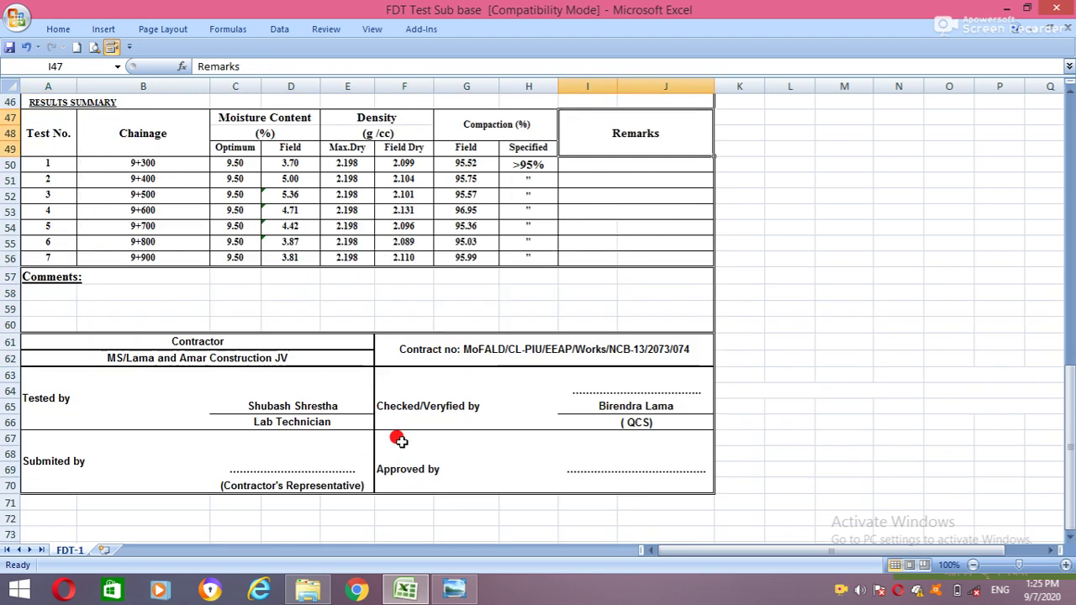
click(94, 280)
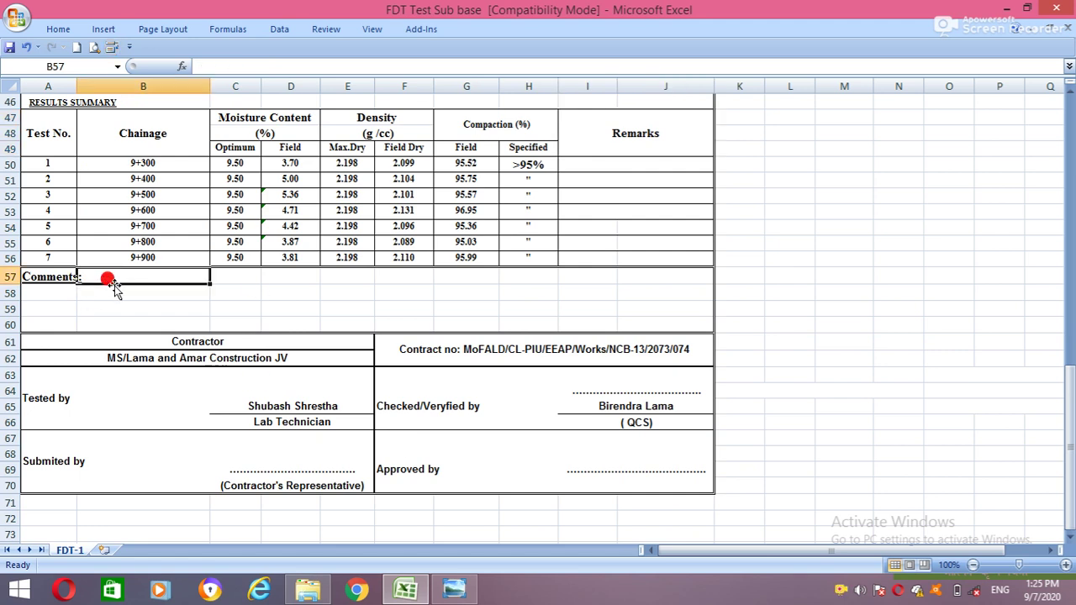
click(252, 292)
click(119, 277)
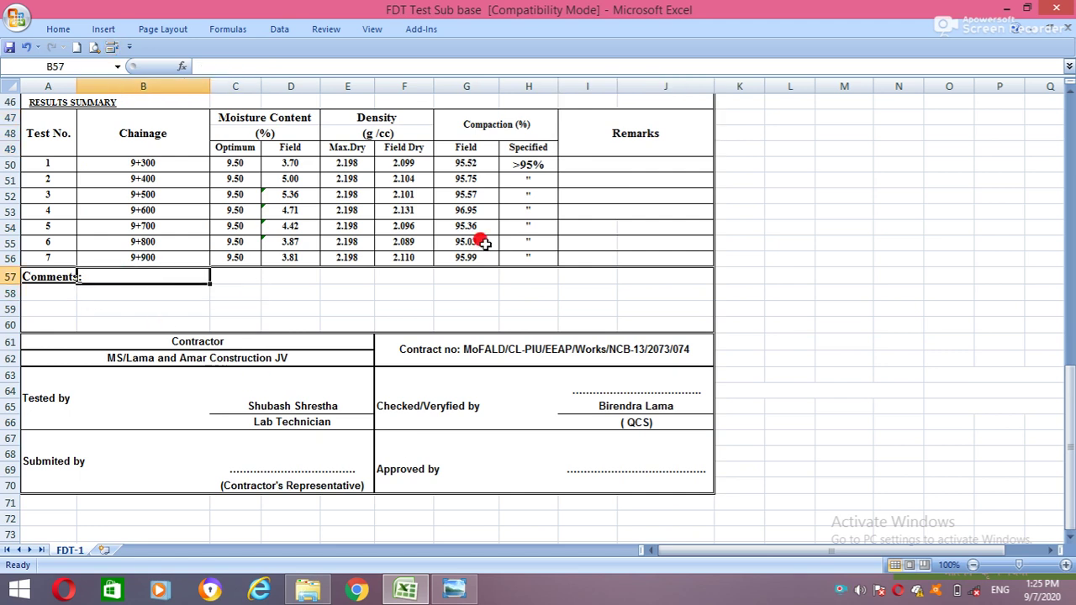
click(527, 166)
click(141, 274)
click(232, 299)
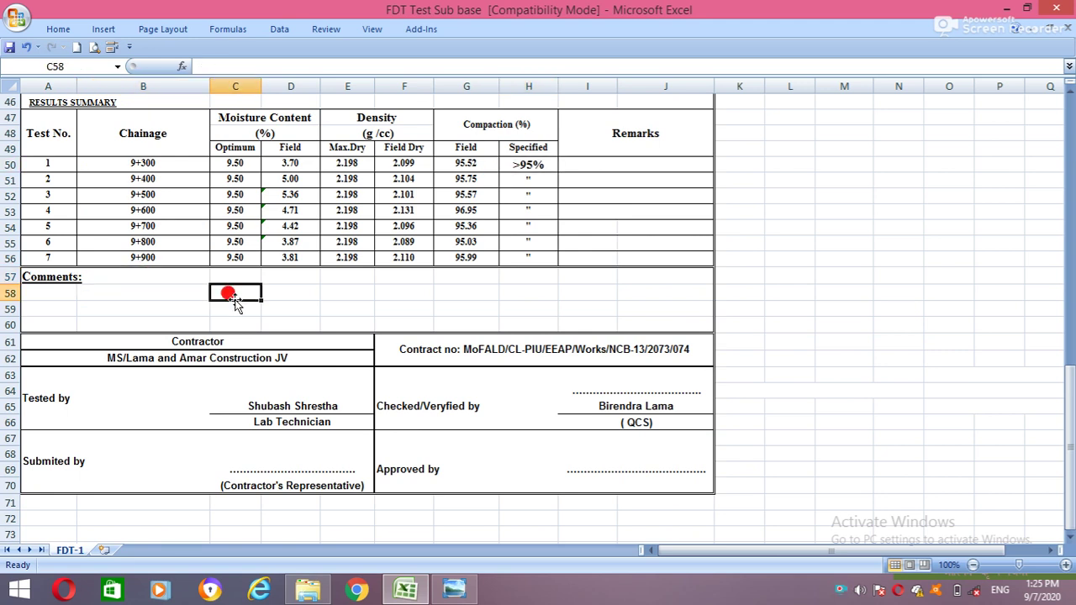
click(160, 279)
click(220, 302)
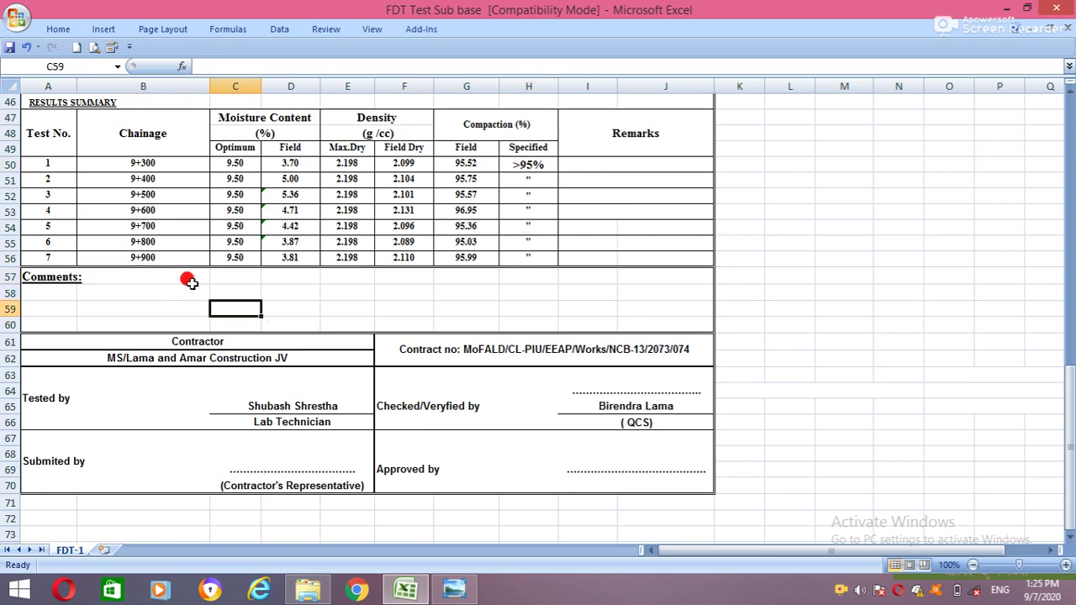
click(186, 278)
click(243, 276)
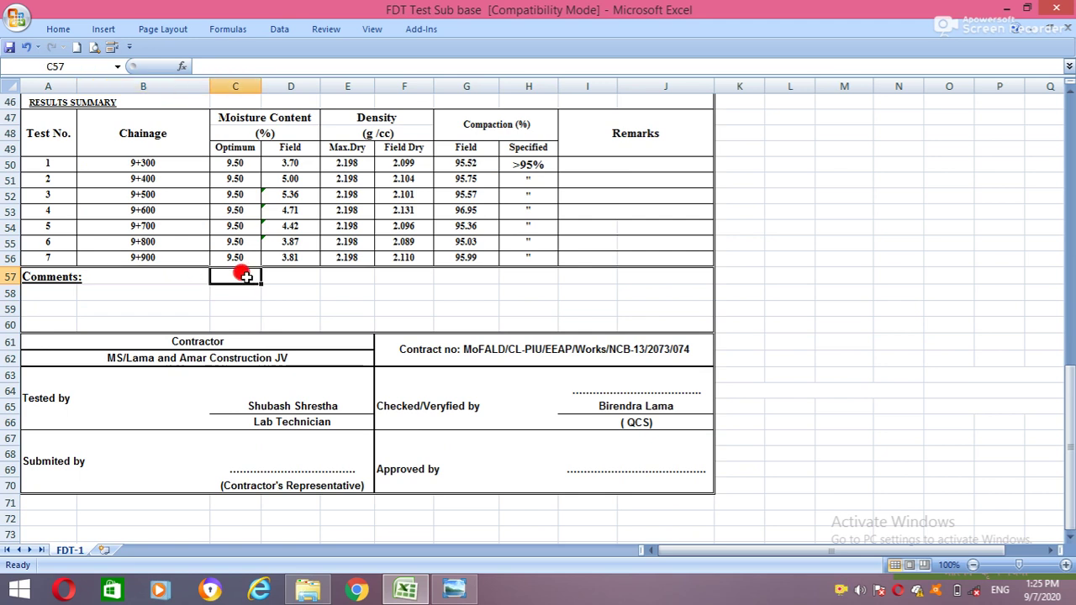
click(294, 290)
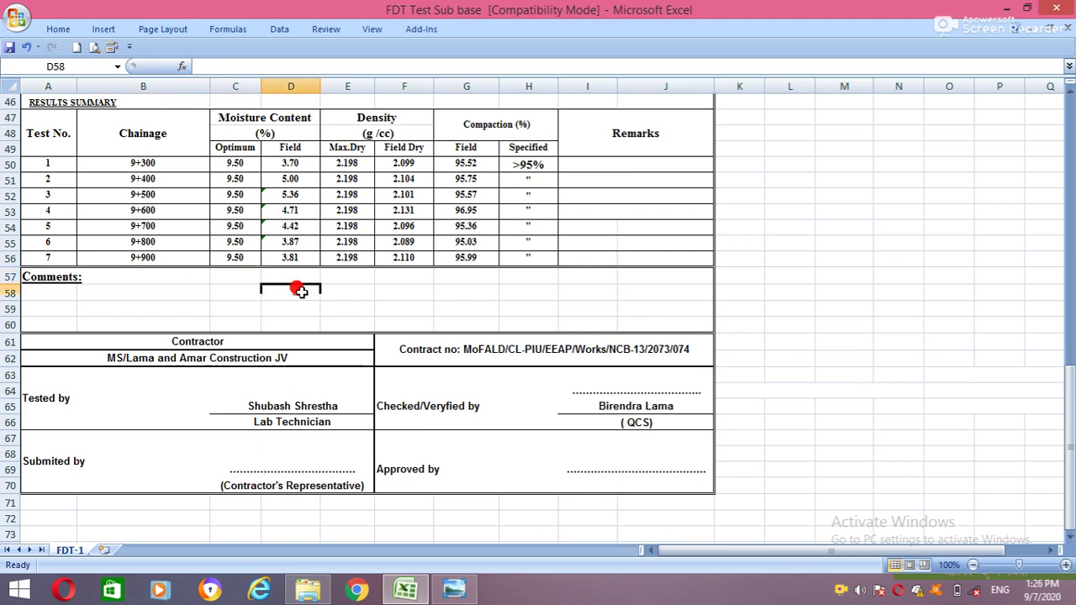
click(220, 276)
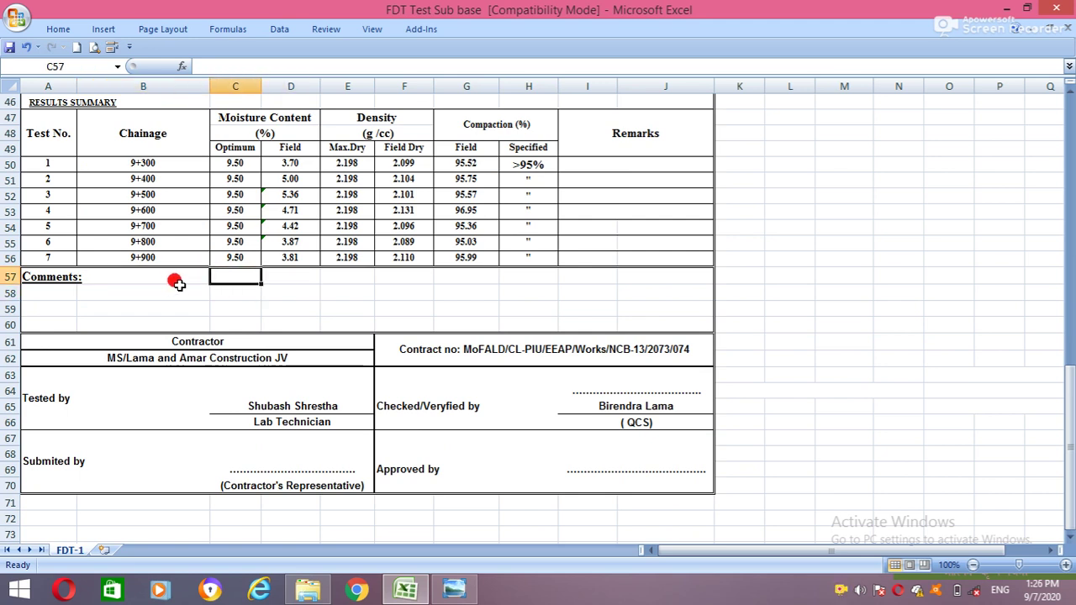
click(294, 291)
click(176, 286)
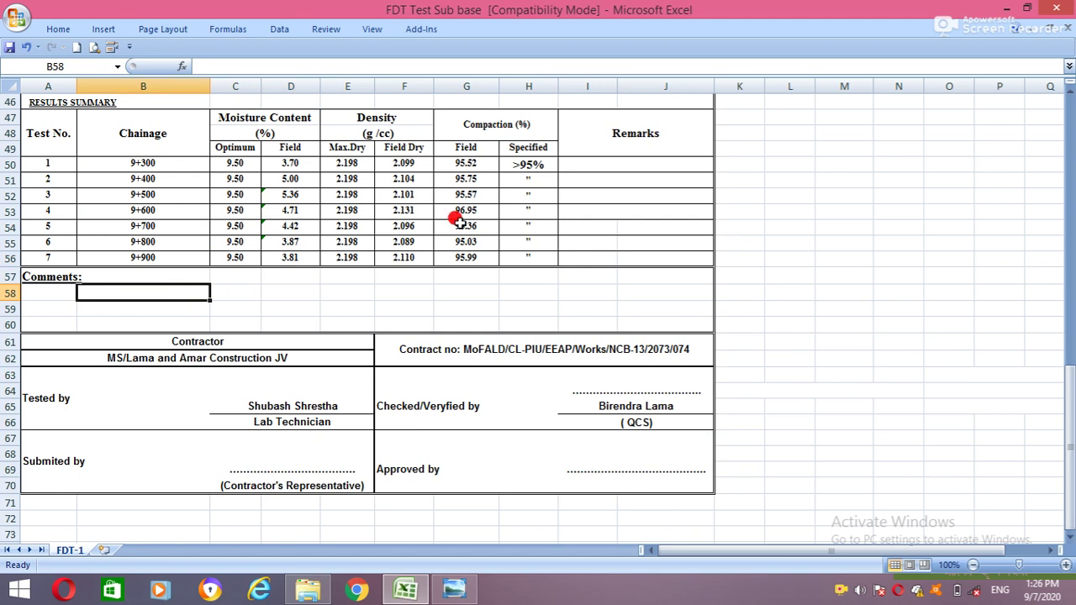
Compare test 1's specified compaction with its field compaction as the basis for the Comments area
click(516, 161)
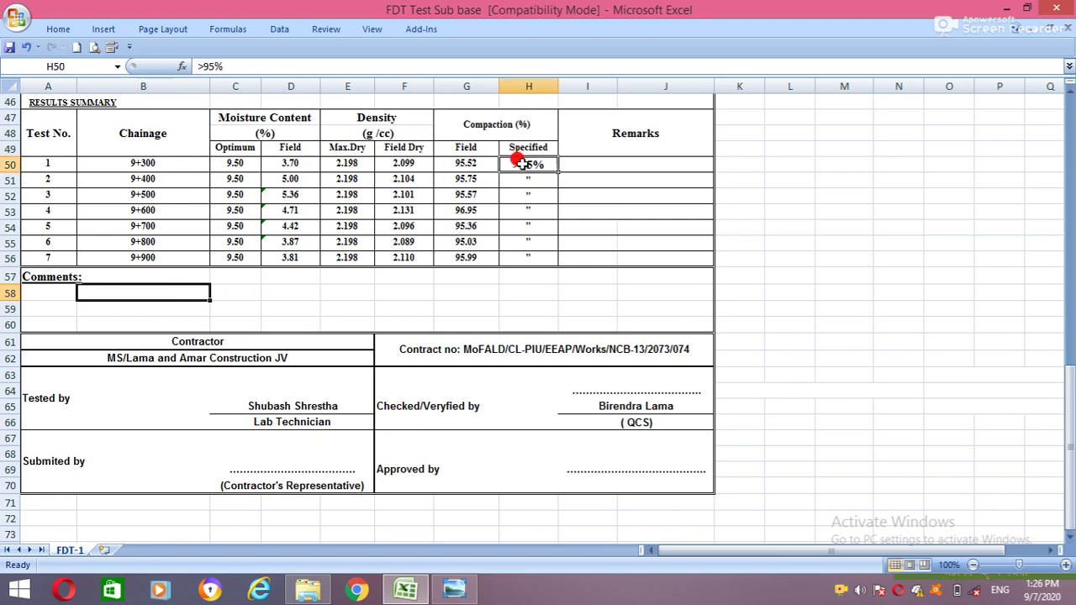
click(458, 165)
click(168, 286)
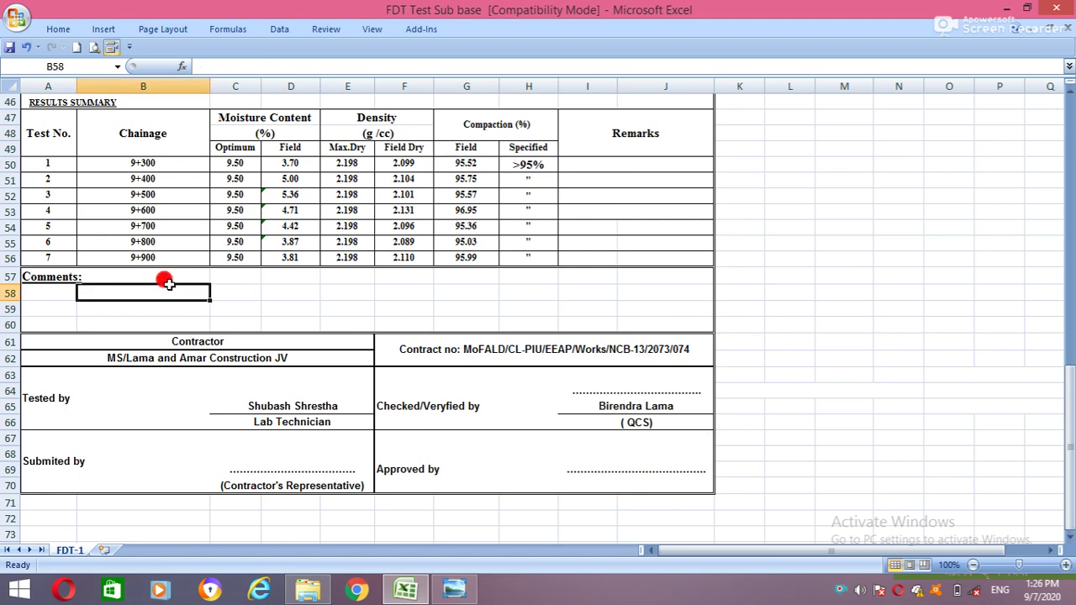
click(249, 292)
click(313, 292)
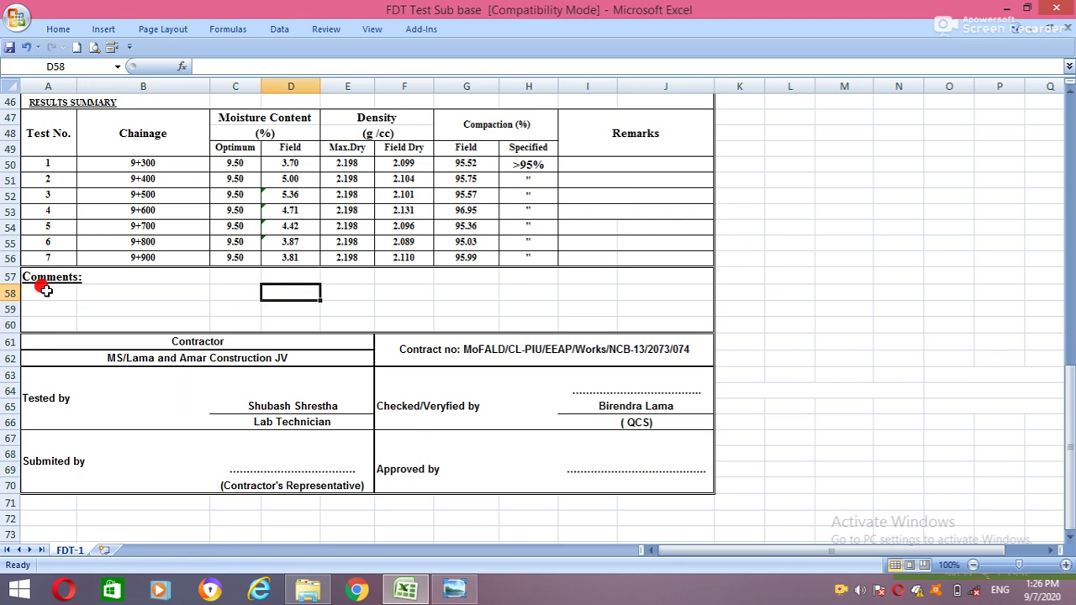
scroll(269, 450, down, 2)
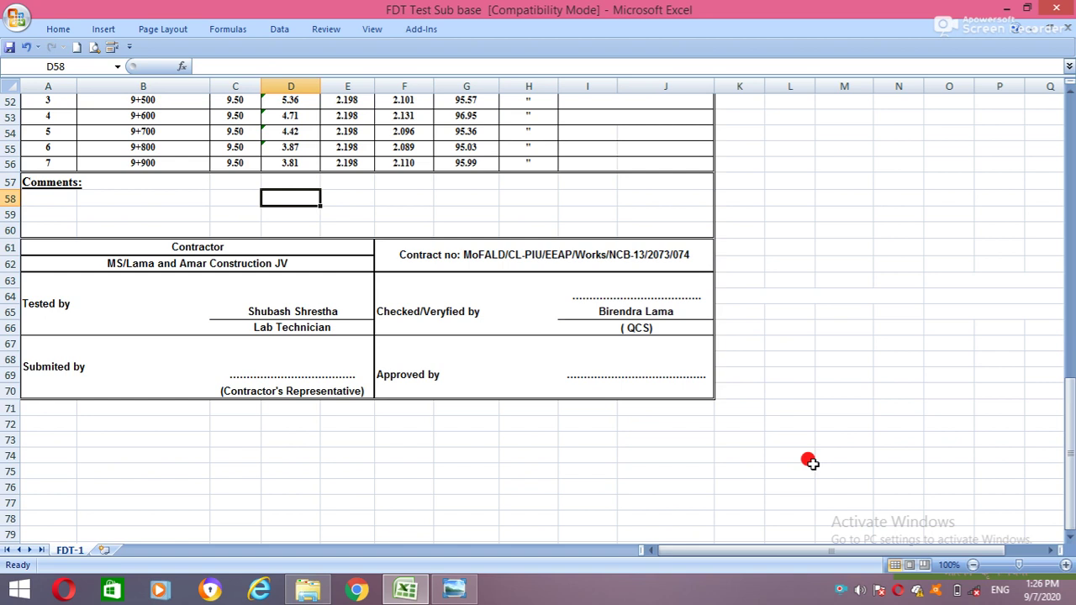
right_click(844, 590)
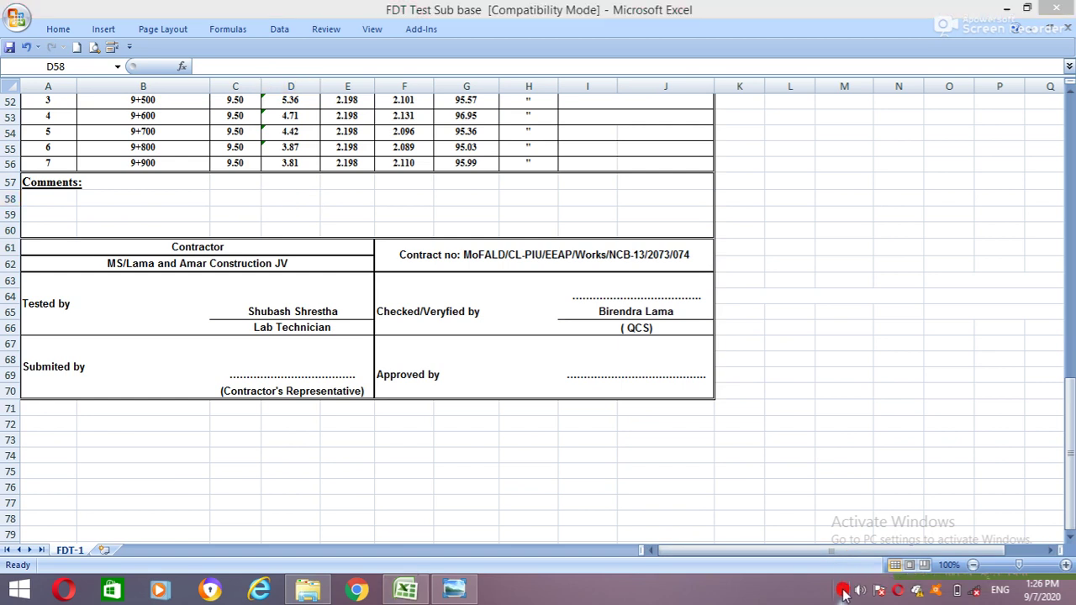